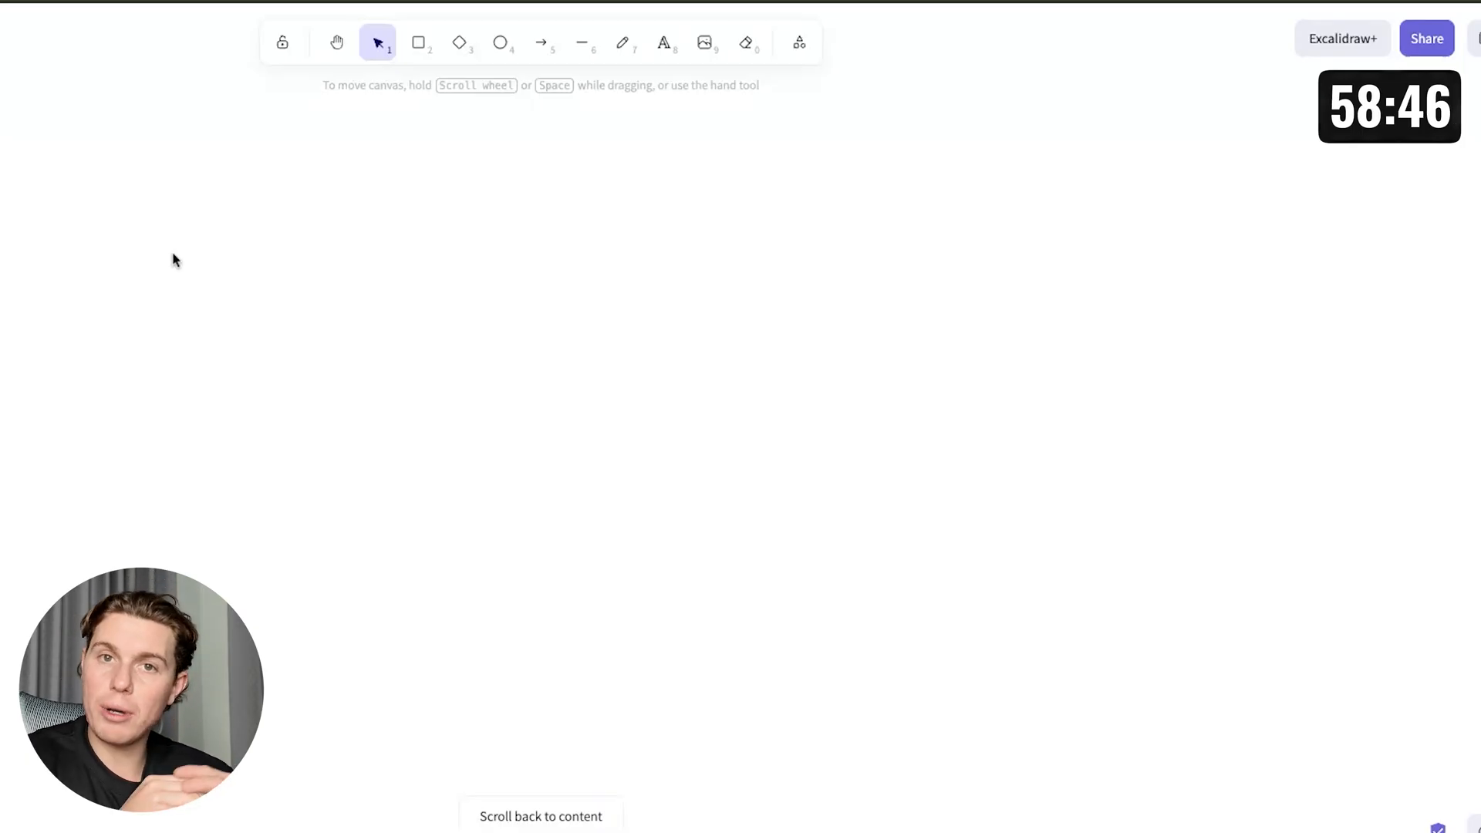
# Place handwritten text labels Traffic, Landing page and Lead across the whiteboard canvas.
pyautogui.doubleClick(131, 231)
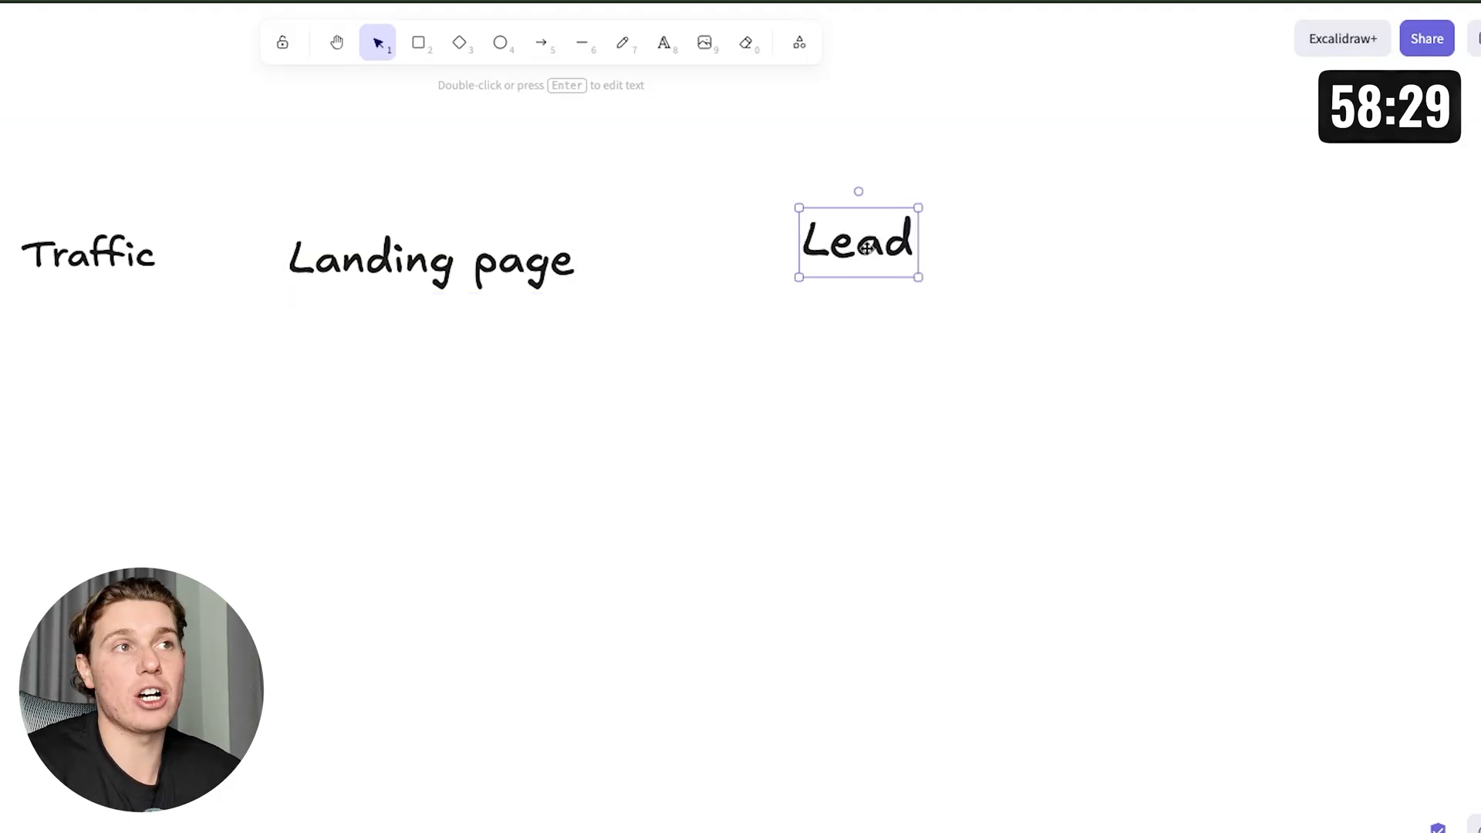
pyautogui.moveTo(857, 237); pyautogui.dragTo(970, 236)
pyautogui.press('Return')
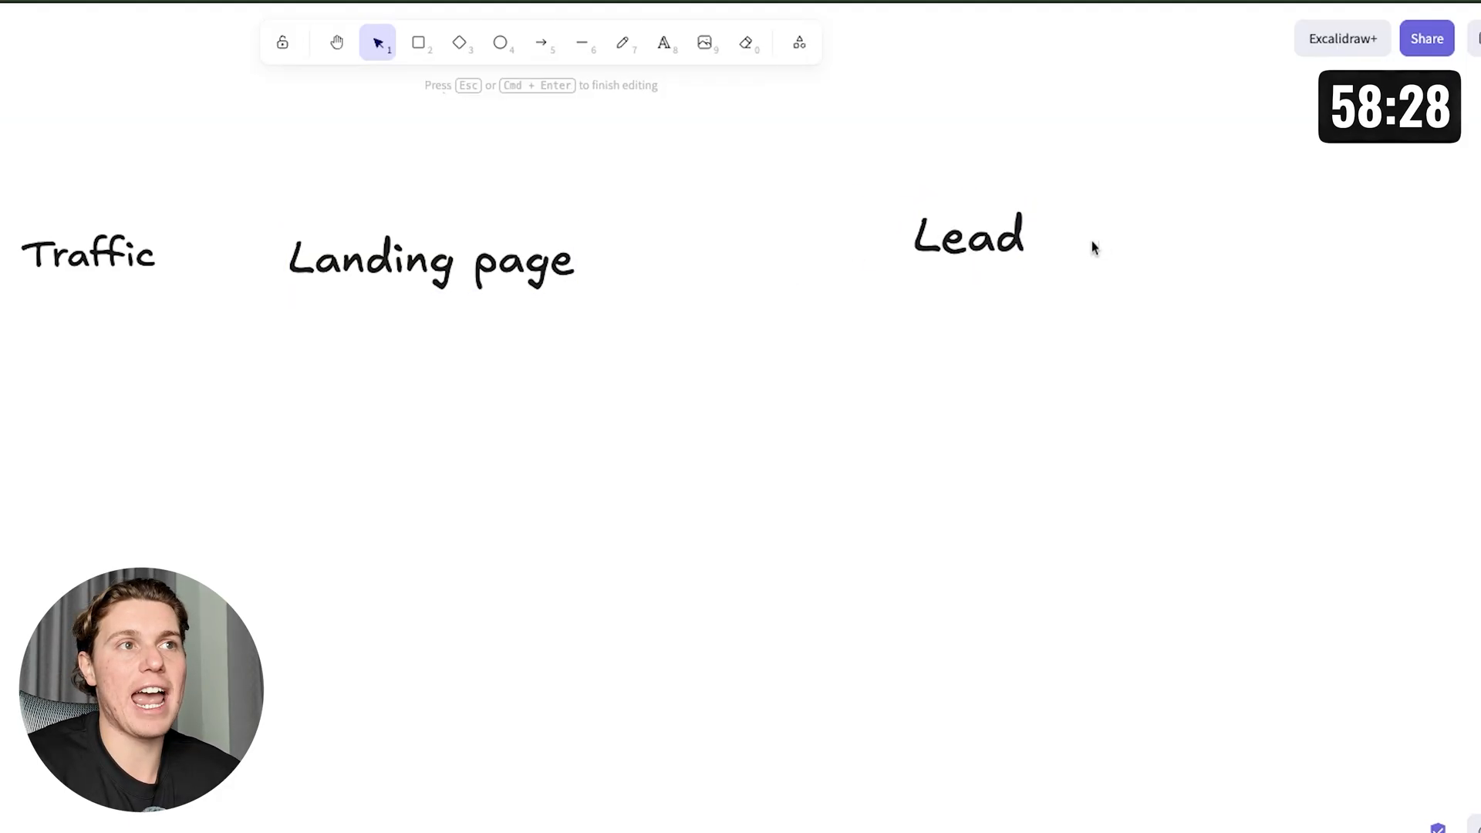
# Extend the Lead label to read 'Lead = gives us their contact information'.
pyautogui.press('Escape')
pyautogui.press('Return')
pyautogui.press('Right')
pyautogui.write('= gives us their contact informatio')
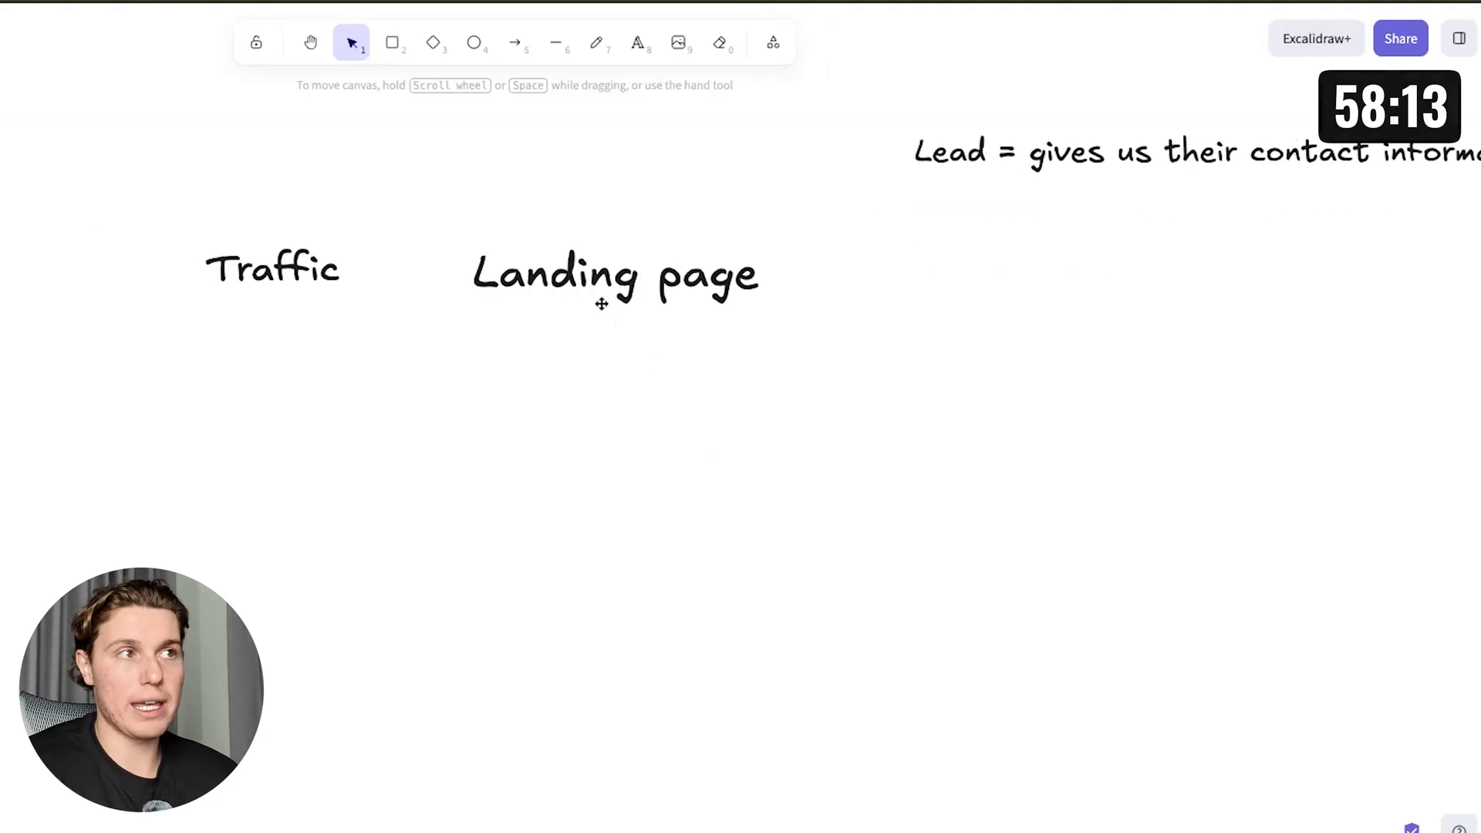
# Move the Landing page label down and add the lines 'Lead Magnet' and 'ScoreAPP' beneath it.
pyautogui.moveTo(601, 304); pyautogui.dragTo(629, 428)
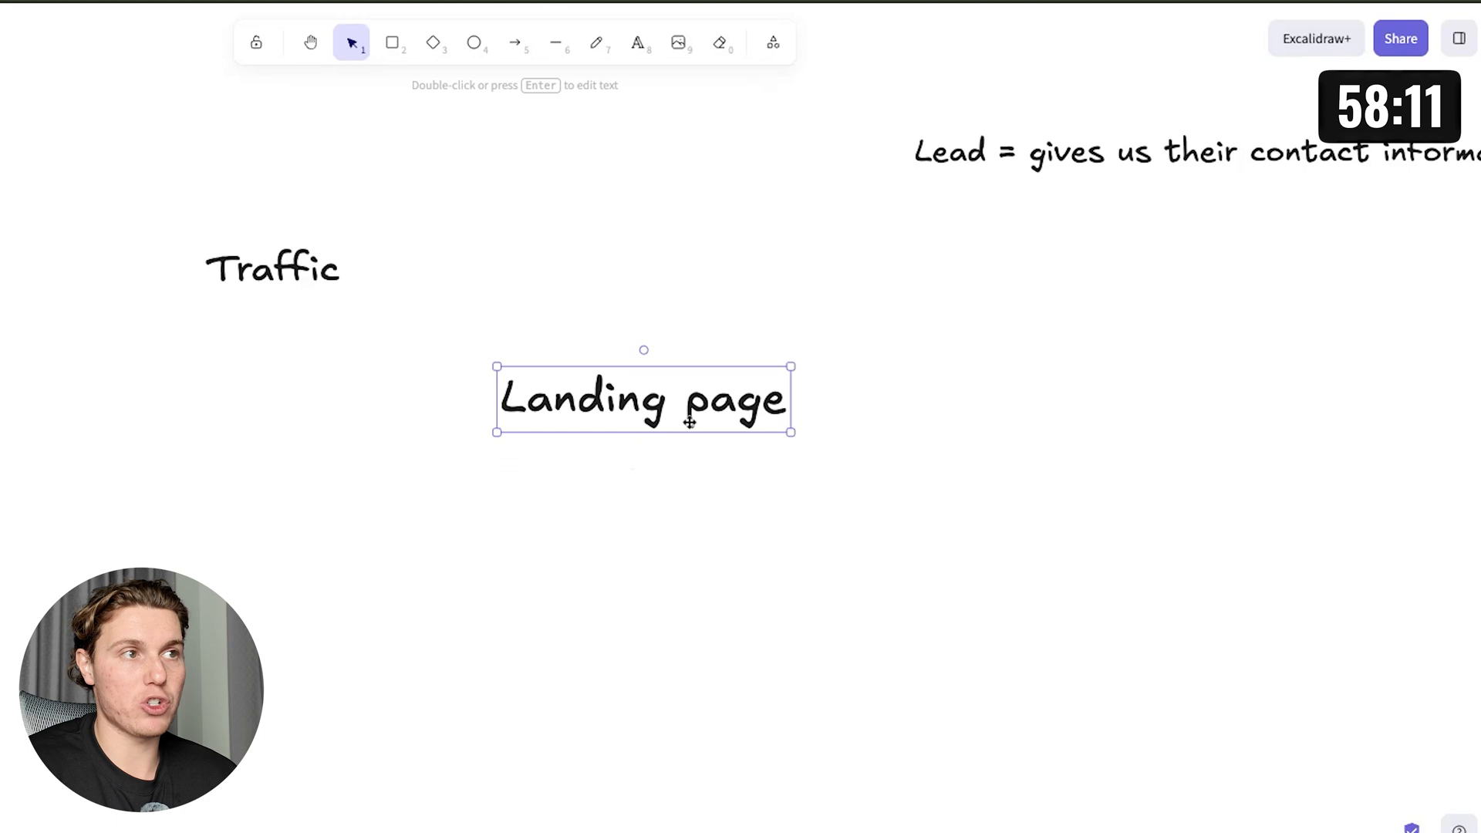
pyautogui.press('Return')
pyautogui.click(779, 407)
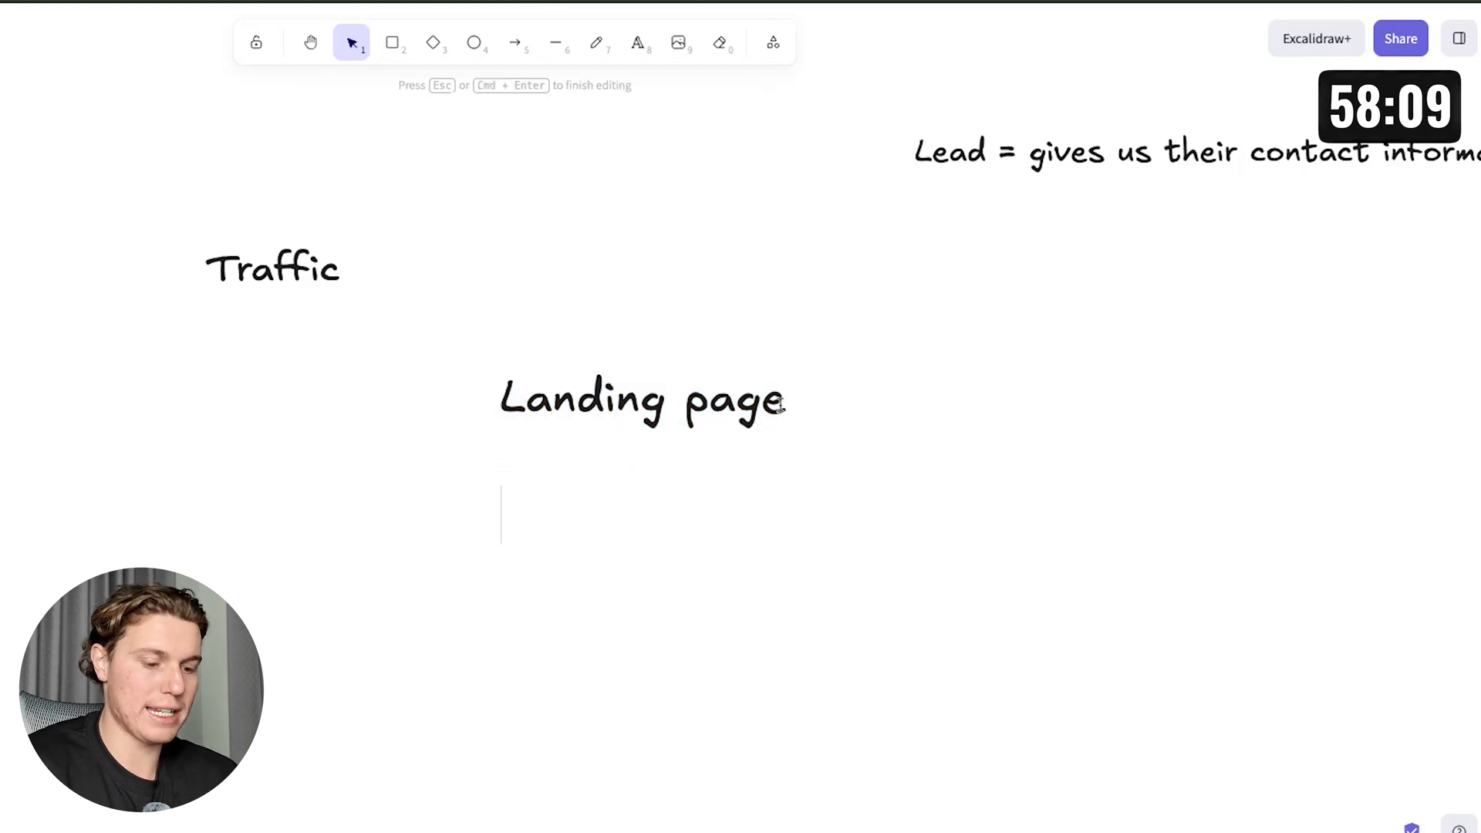
pyautogui.write('Lead Magnet')
pyautogui.press('Return')
pyautogui.press('Return')
pyautogui.write('Score')
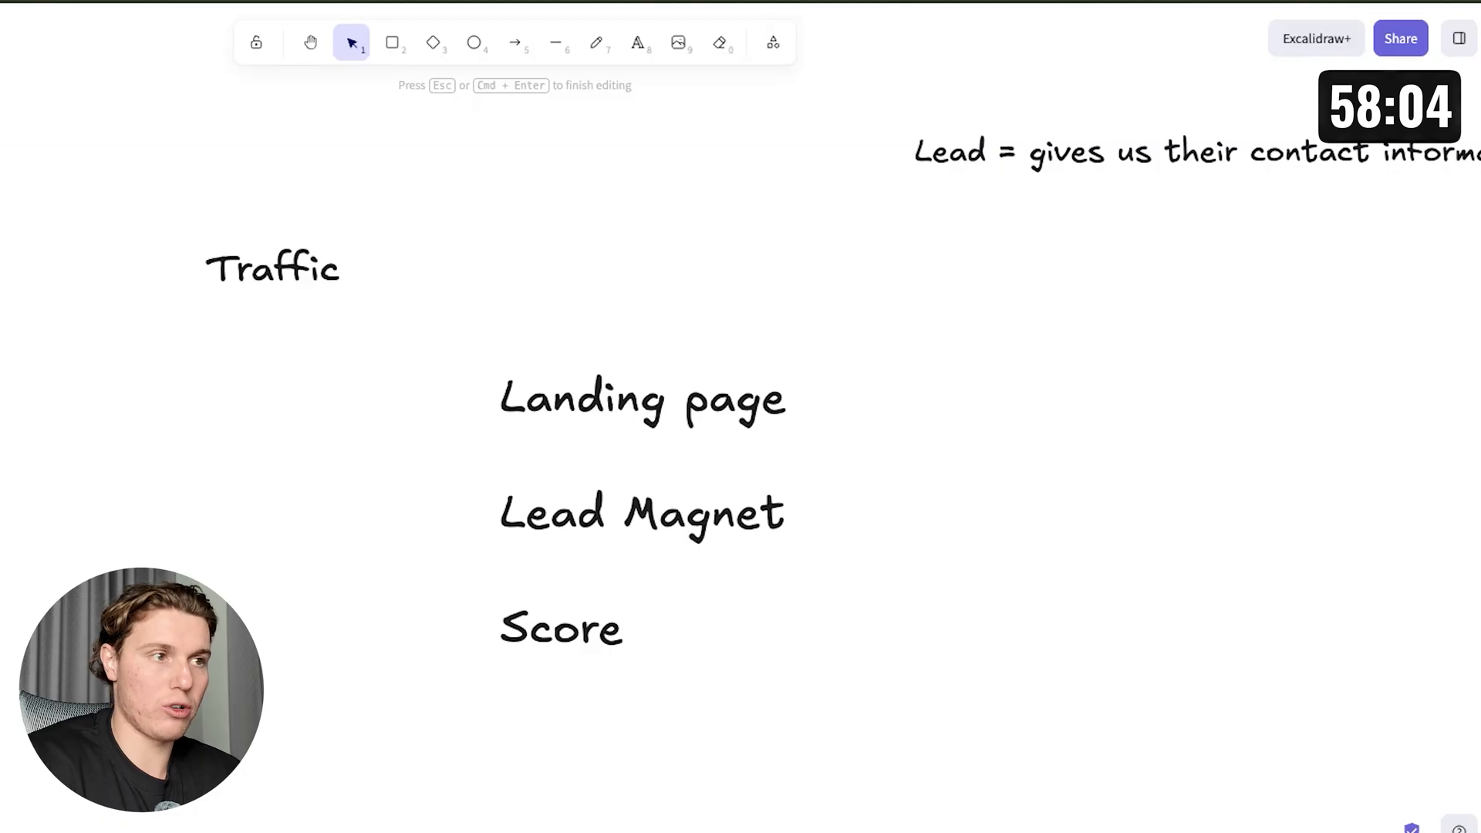
pyautogui.write('APP')
# Add a separate text label reading 'Waiting List - For DFY' on the canvas.
pyautogui.click(1064, 564)
pyautogui.moveTo(670, 562); pyautogui.dragTo(669, 507)
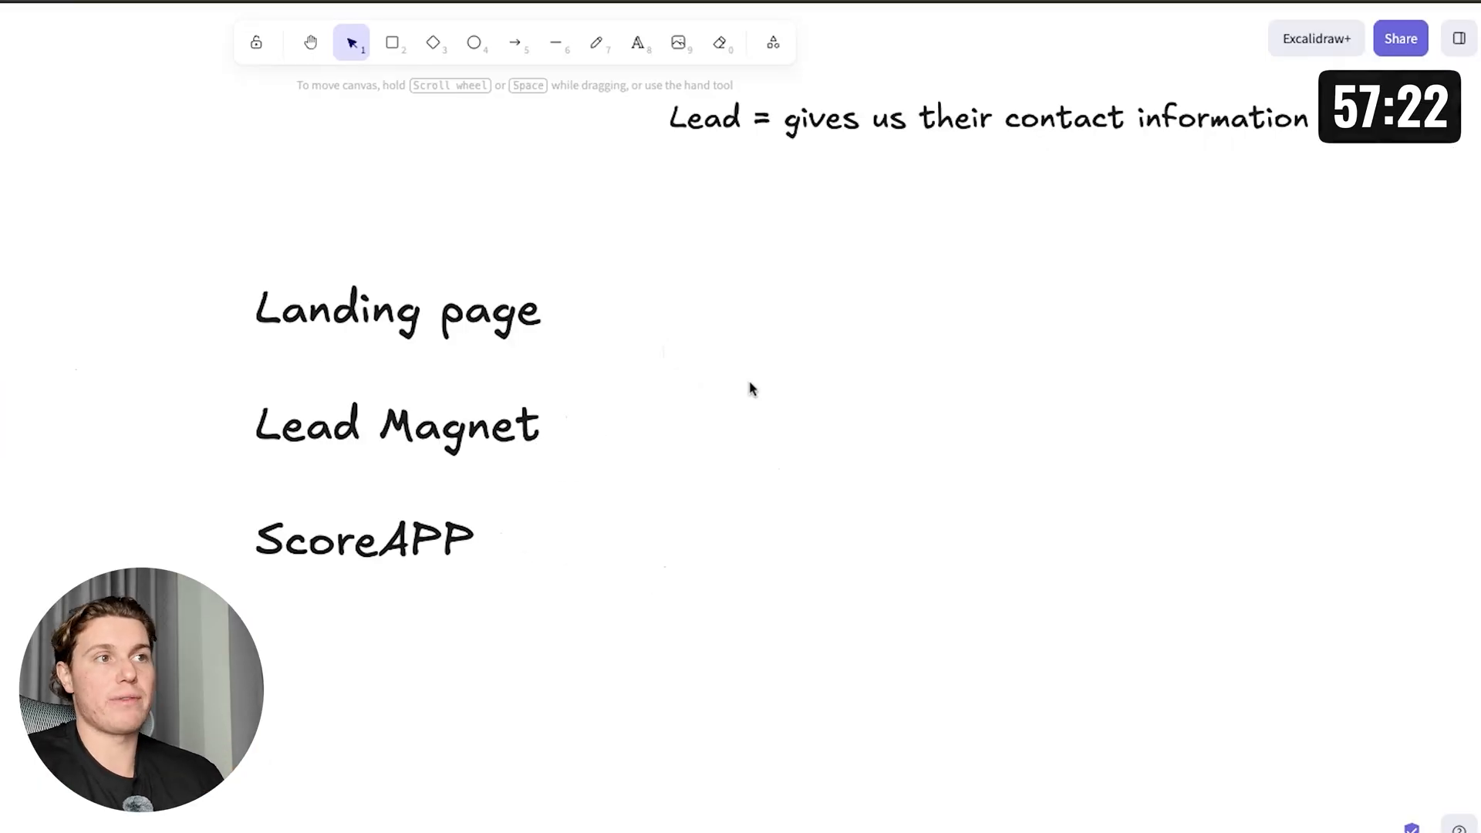
pyautogui.doubleClick(750, 387)
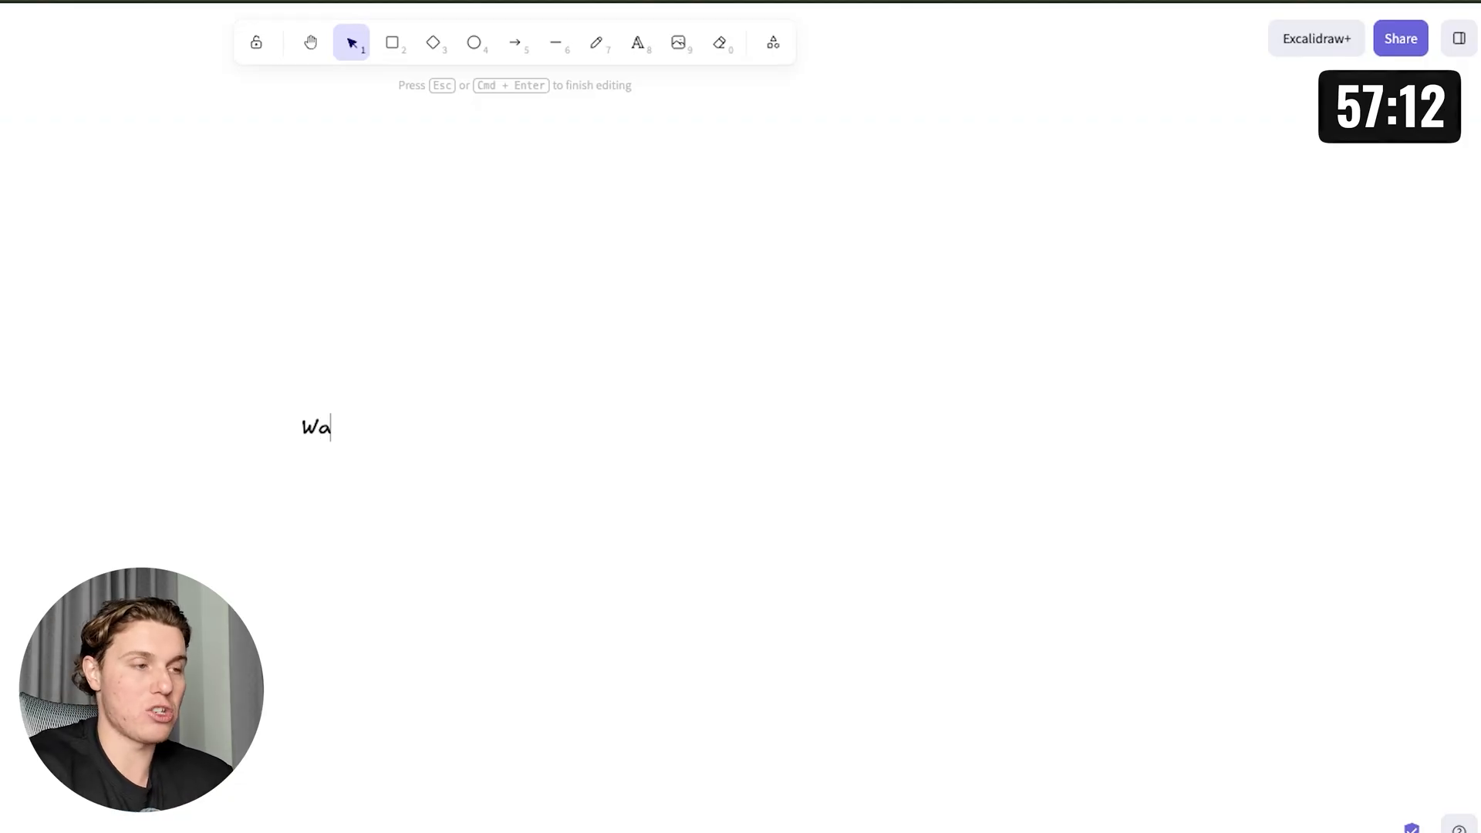
pyautogui.write('iting List - For DFY')
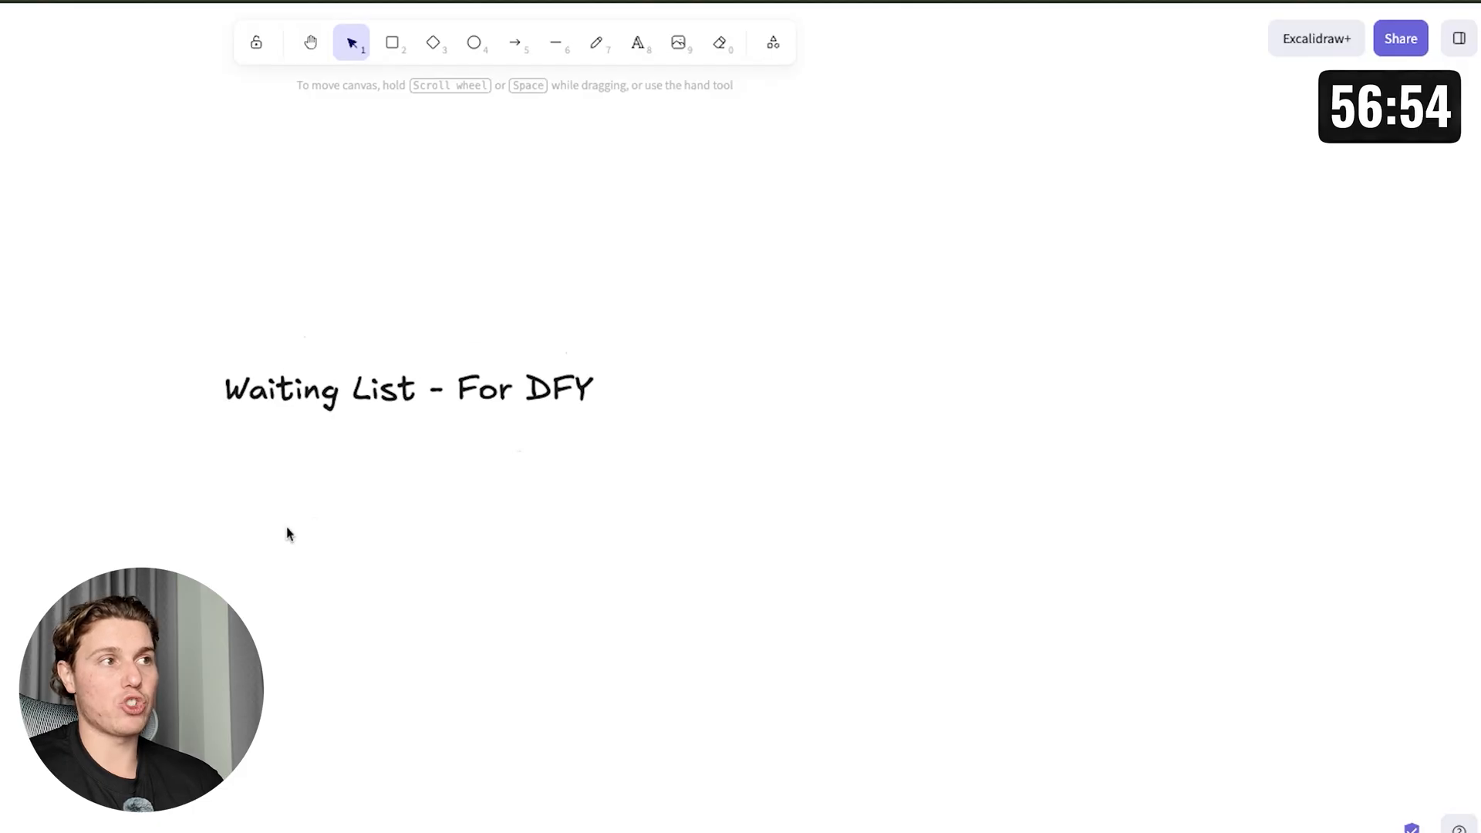
pyautogui.keyDown('ctrl'); pyautogui.scroll(-2, 287, 533); pyautogui.keyUp('ctrl')
pyautogui.hscroll(-10, 288, 529)
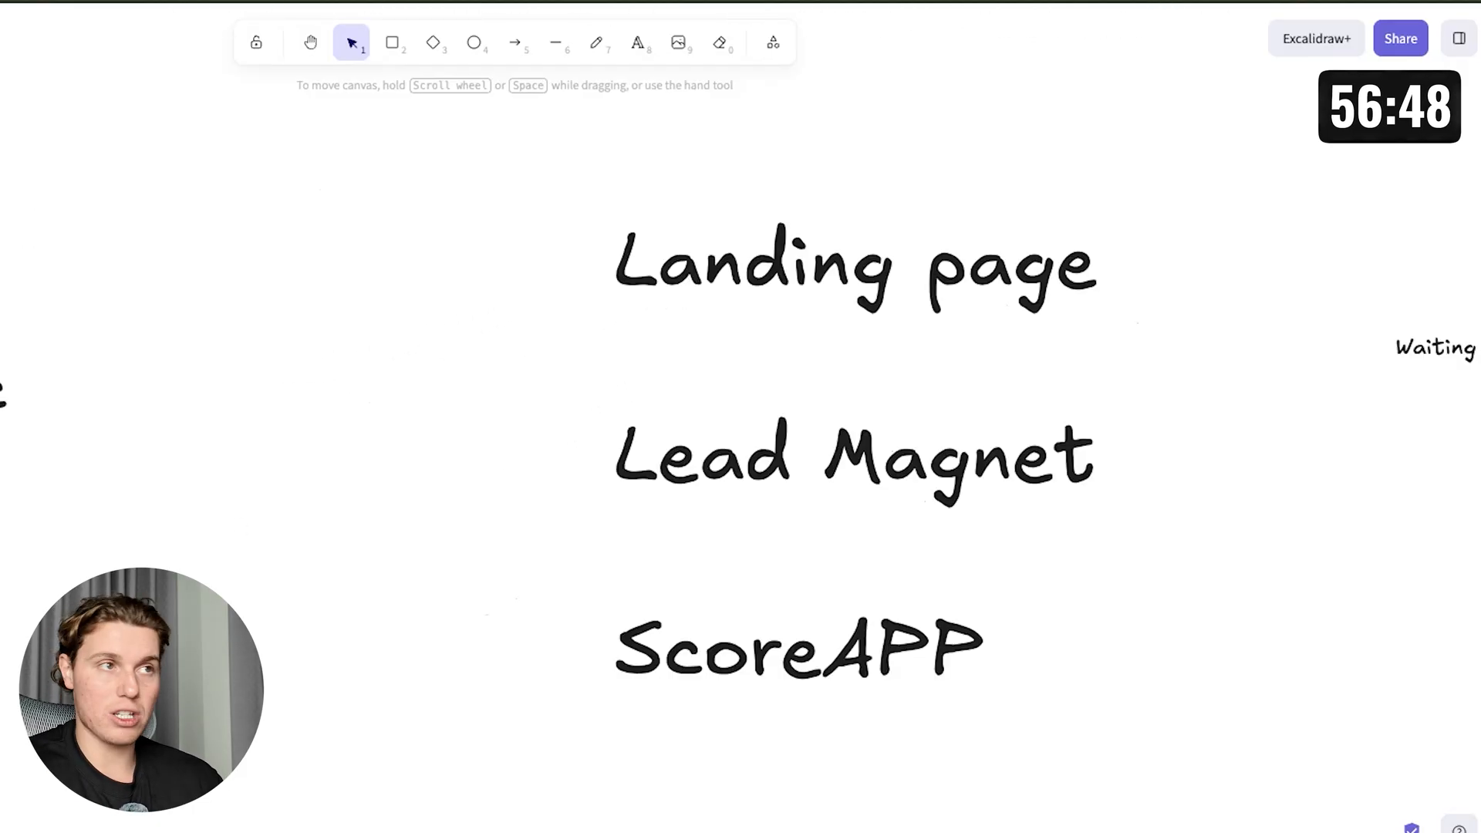
pyautogui.hscroll(5, 320, 529)
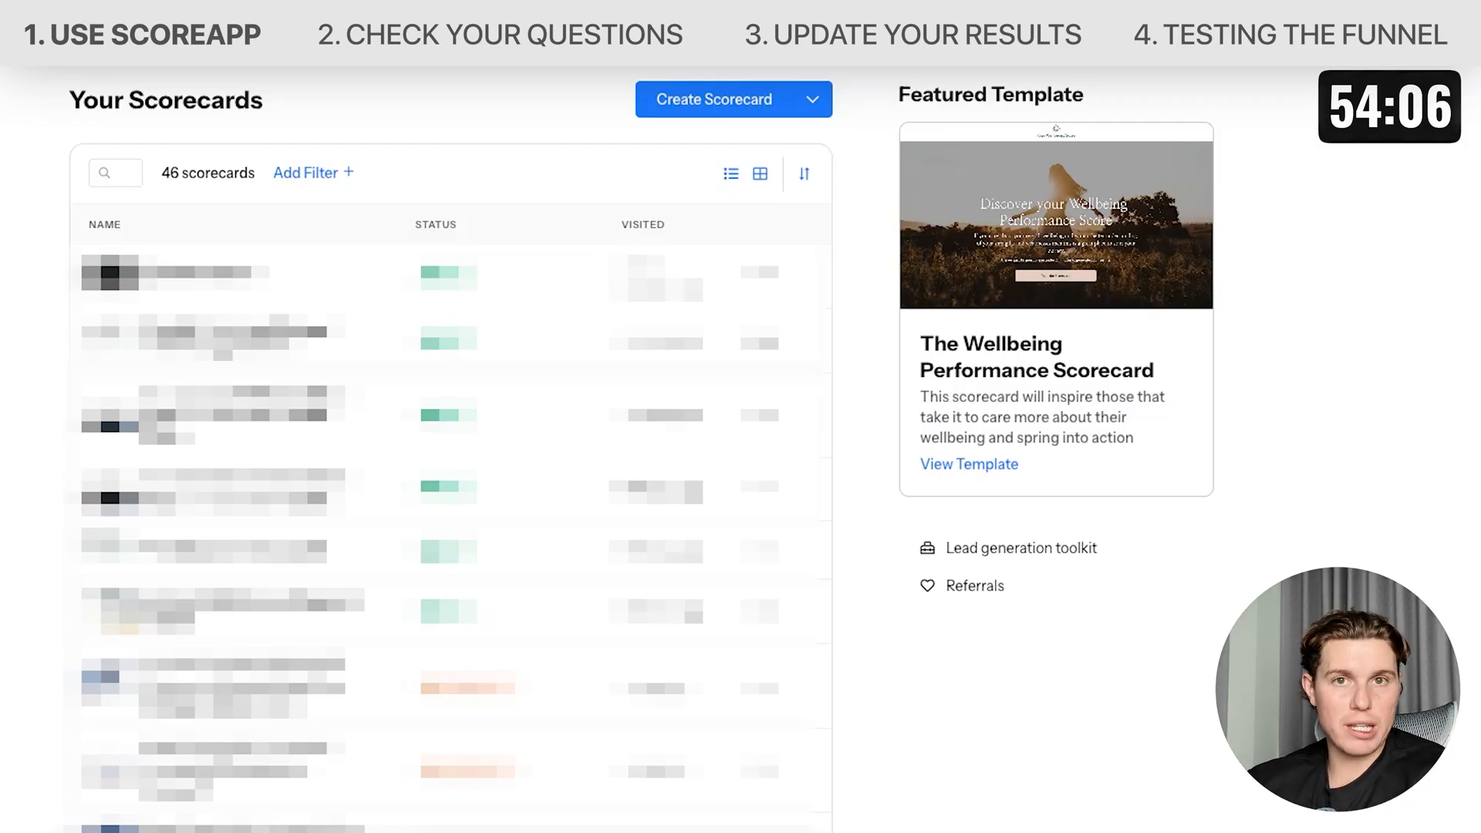
# Switch to ScoreApp and start a new scorecard by picking a template.
pyautogui.click(716, 100)
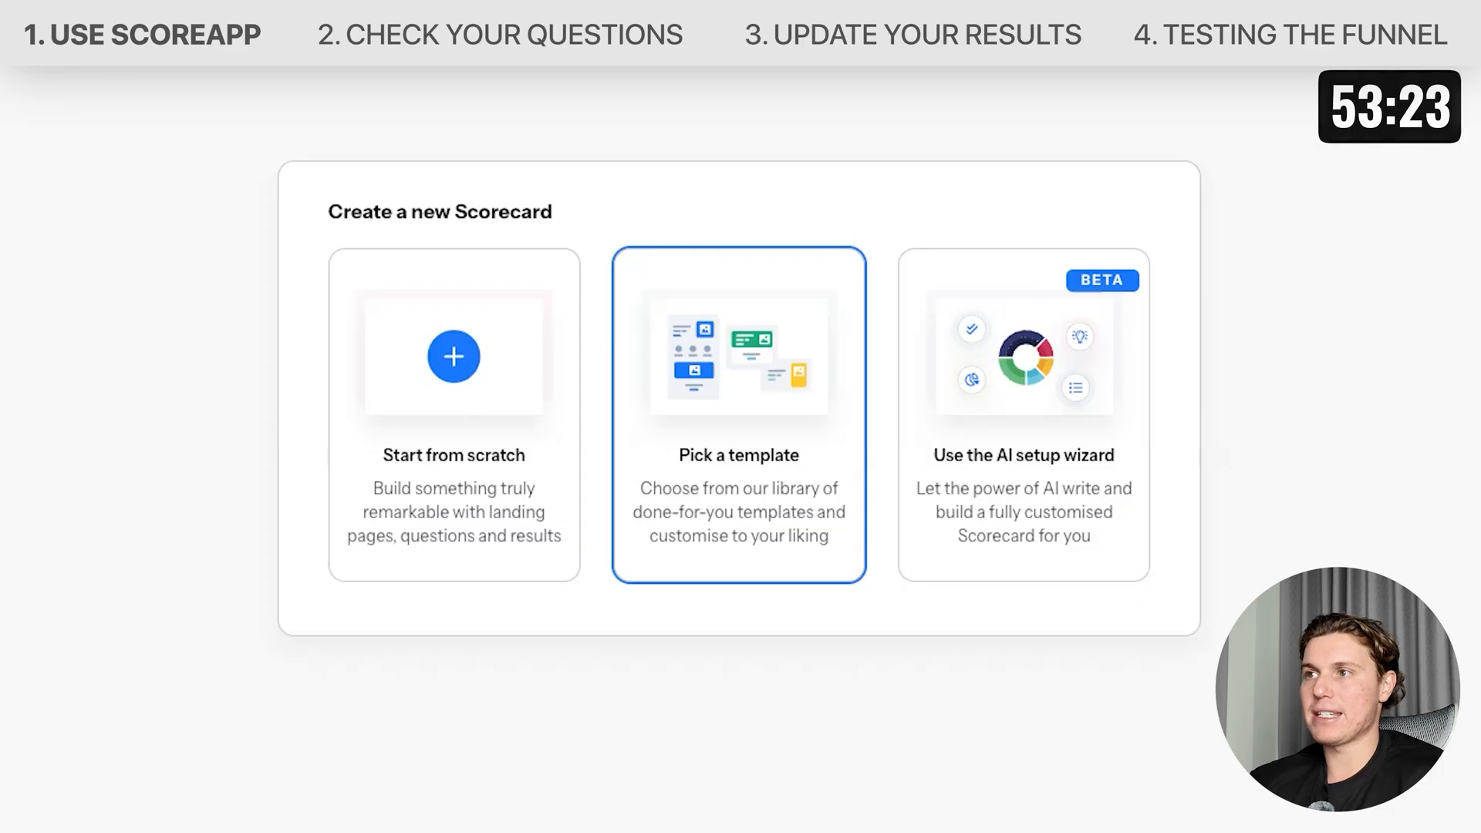
pyautogui.click(754, 486)
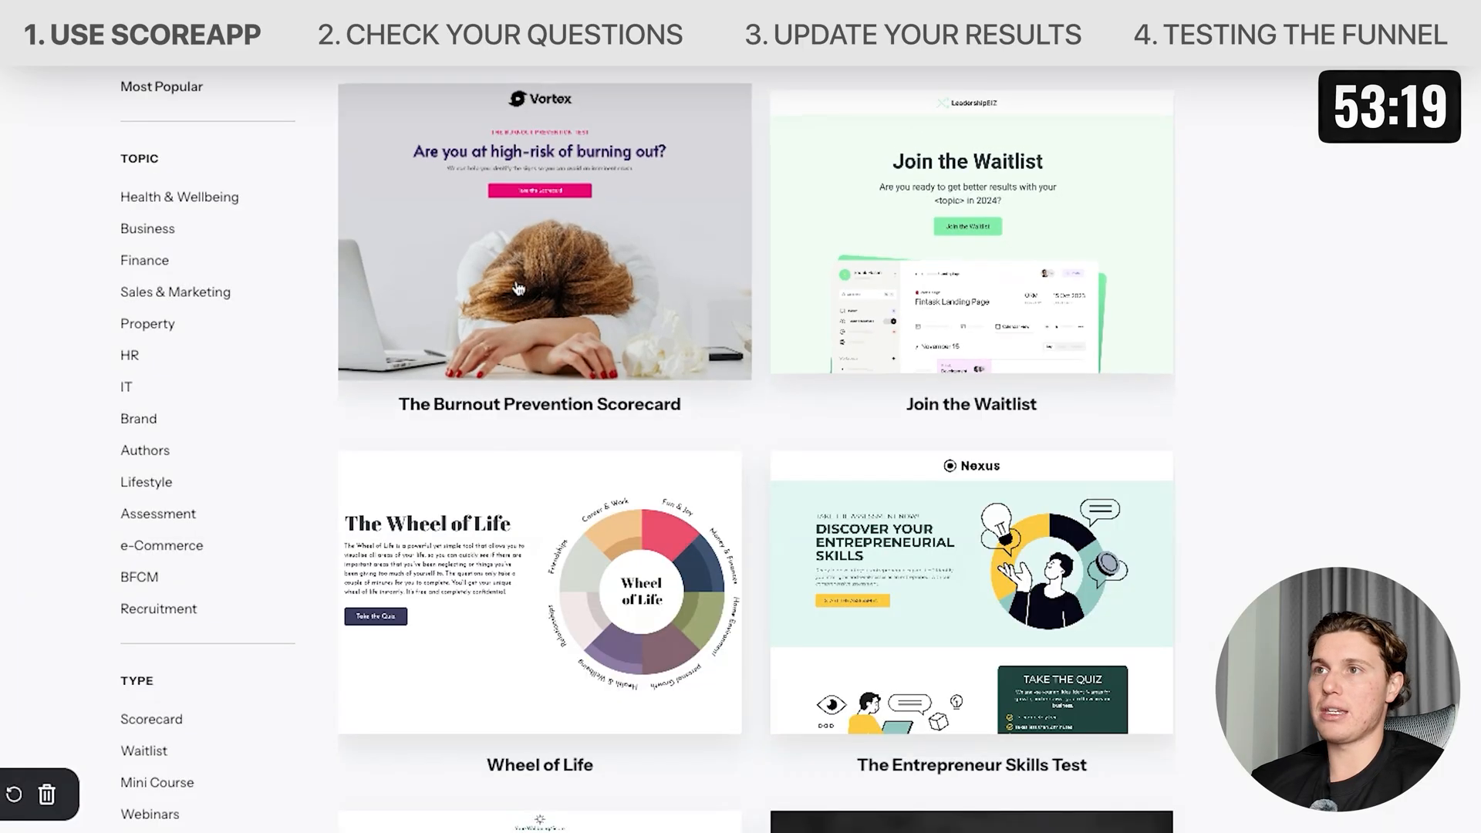
# Browse the template library and filter it to Waitlist templates.
pyautogui.scroll(-10, 519, 289)
pyautogui.scroll(-15, 539, 293)
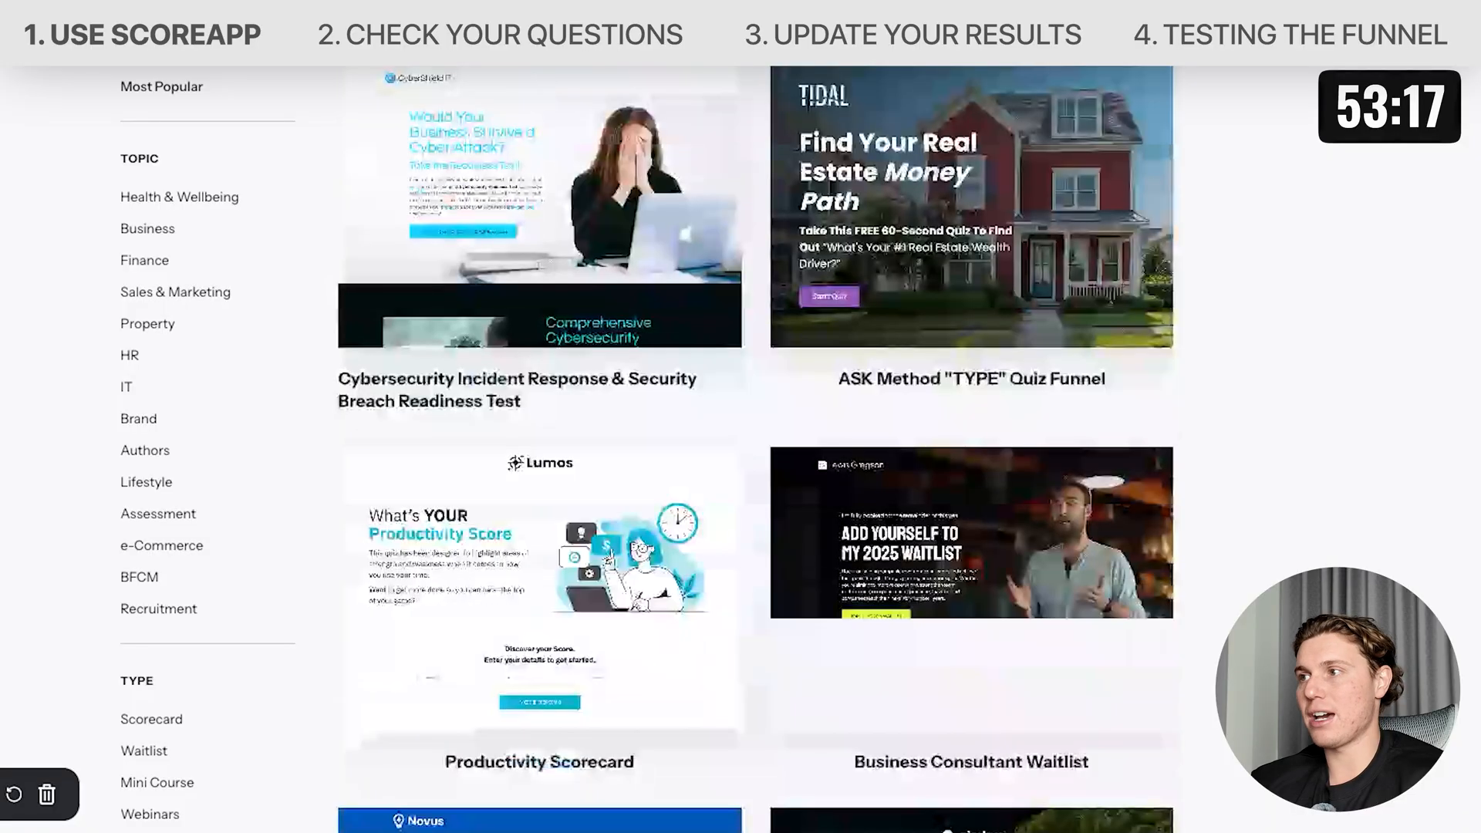
pyautogui.scroll(-15, 576, 291)
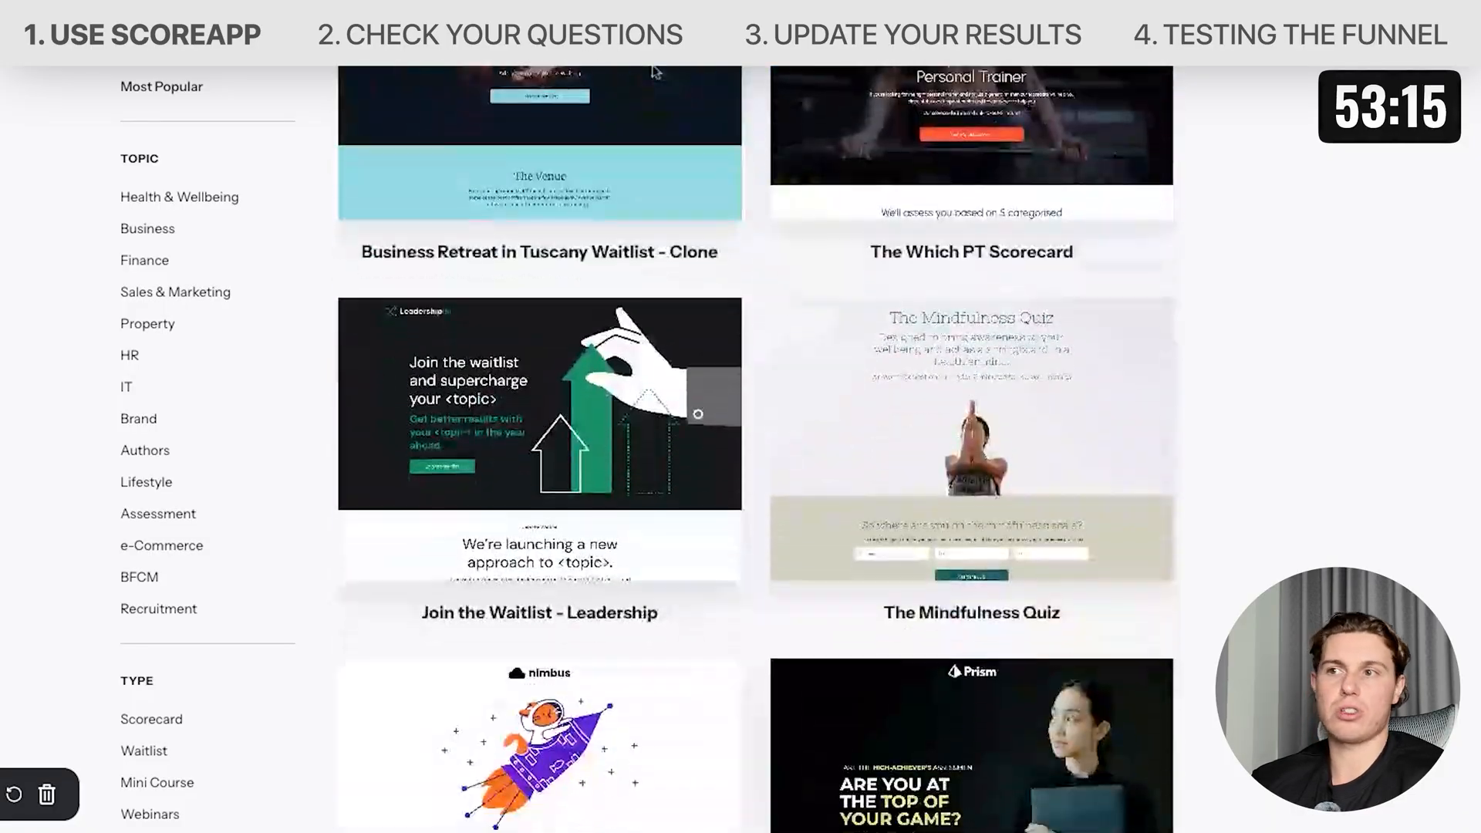
pyautogui.scroll(-10, 652, 71)
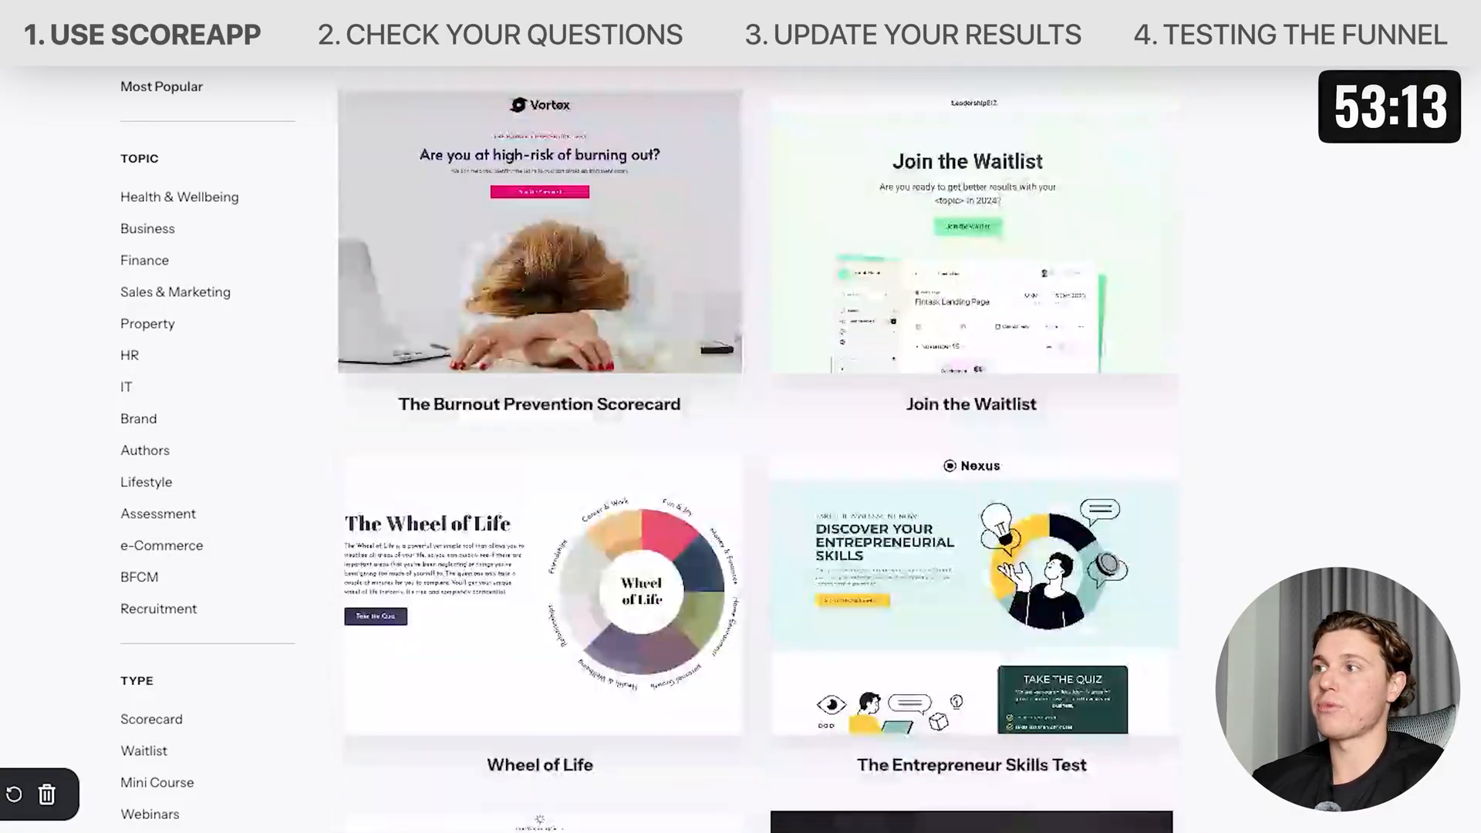
pyautogui.scroll(-3, 155, 518)
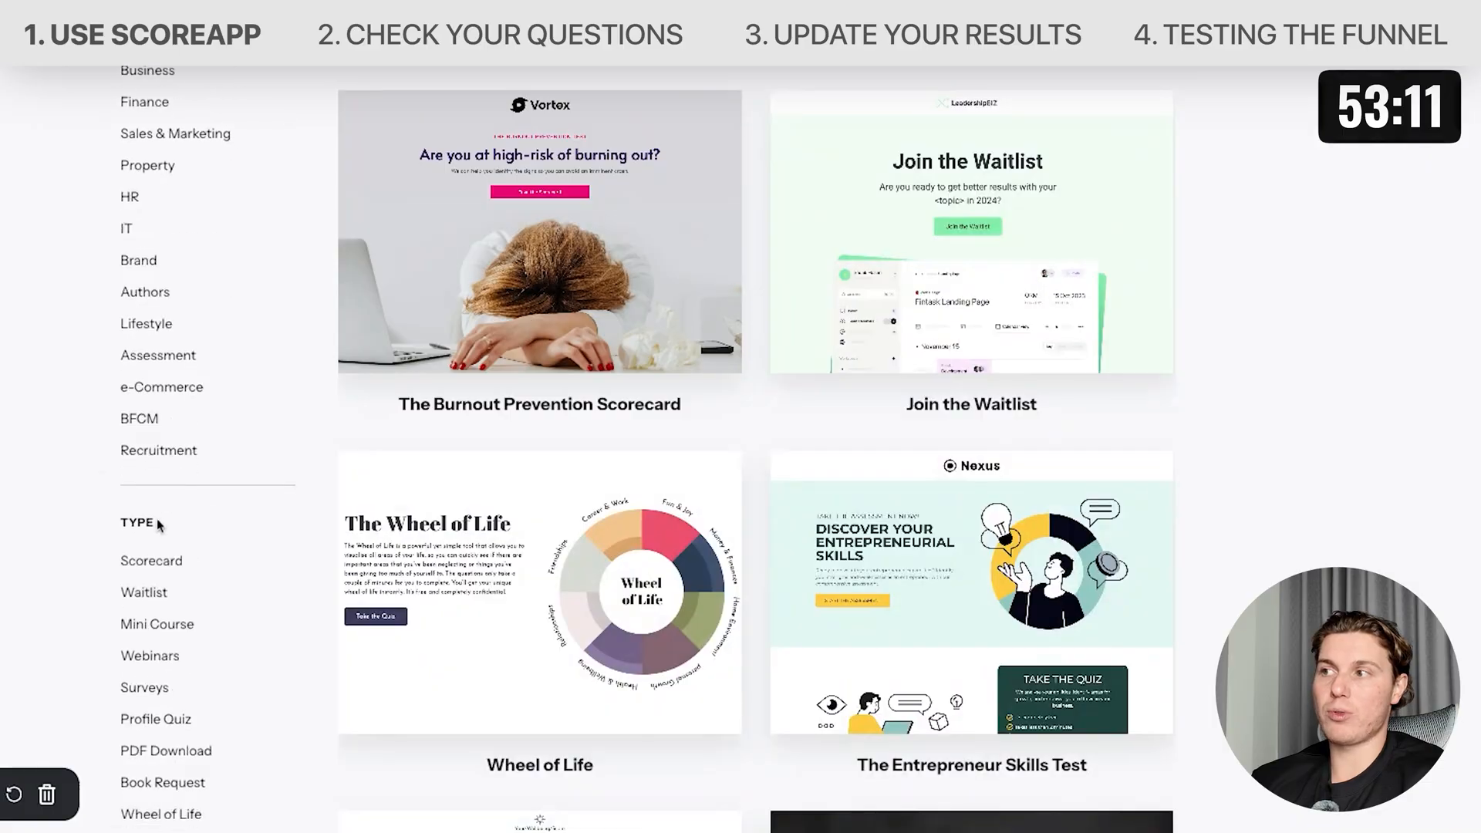
pyautogui.click(144, 593)
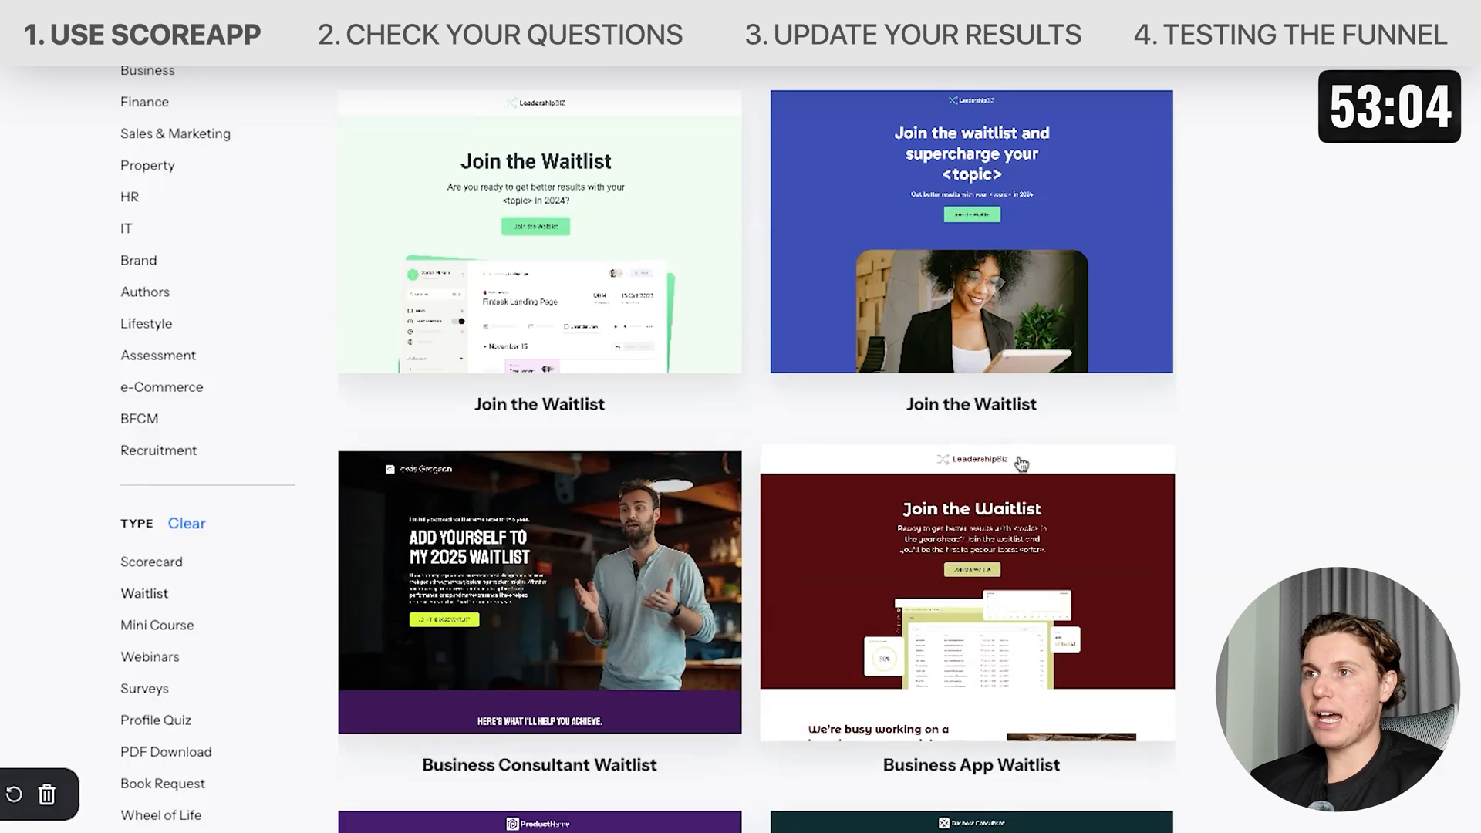
# Open the preview of the 'Join the Waitlist' template with the green landing page.
pyautogui.scroll(-10, 1021, 463)
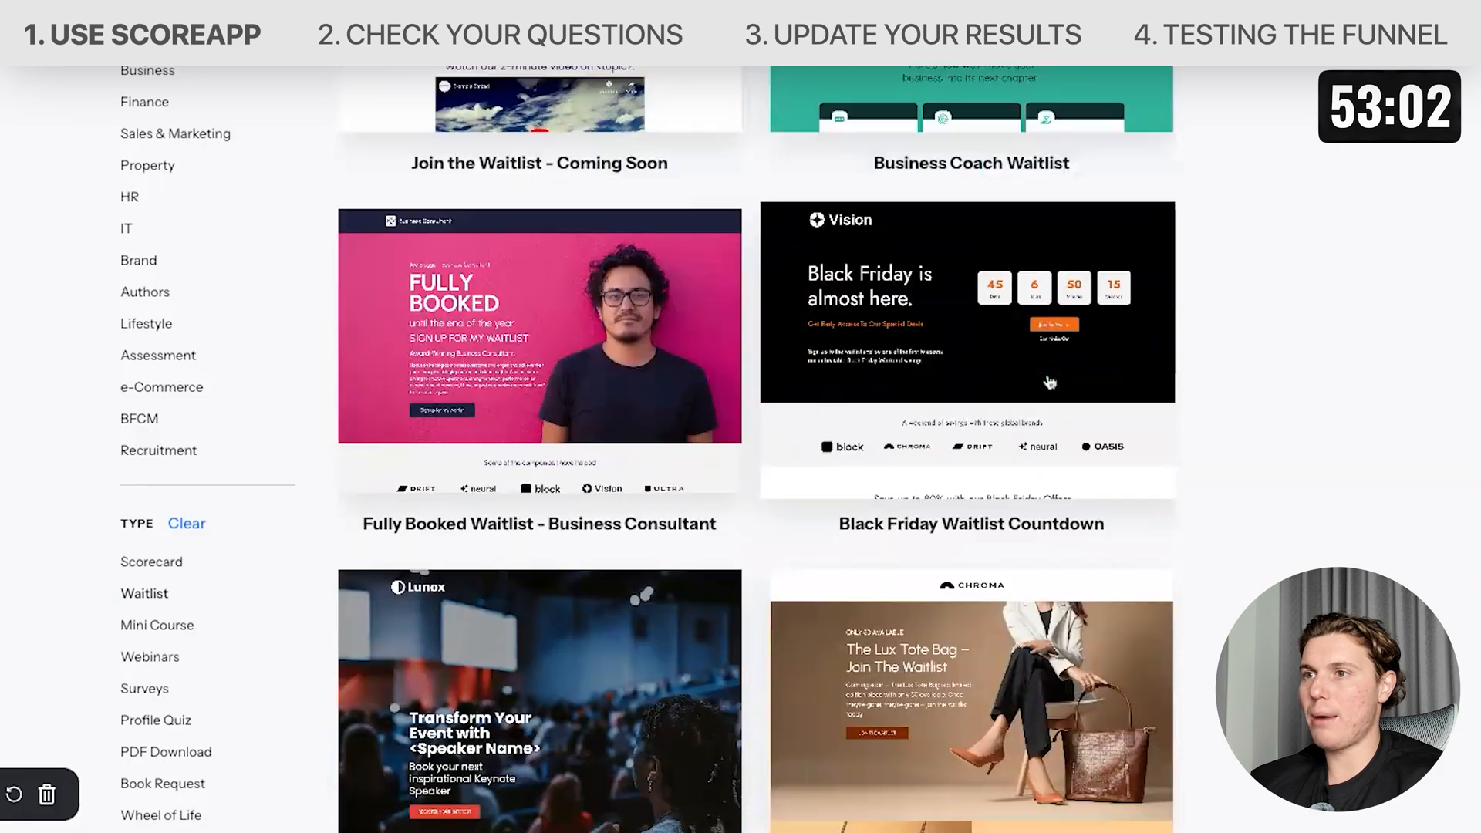
pyautogui.scroll(-10, 1049, 382)
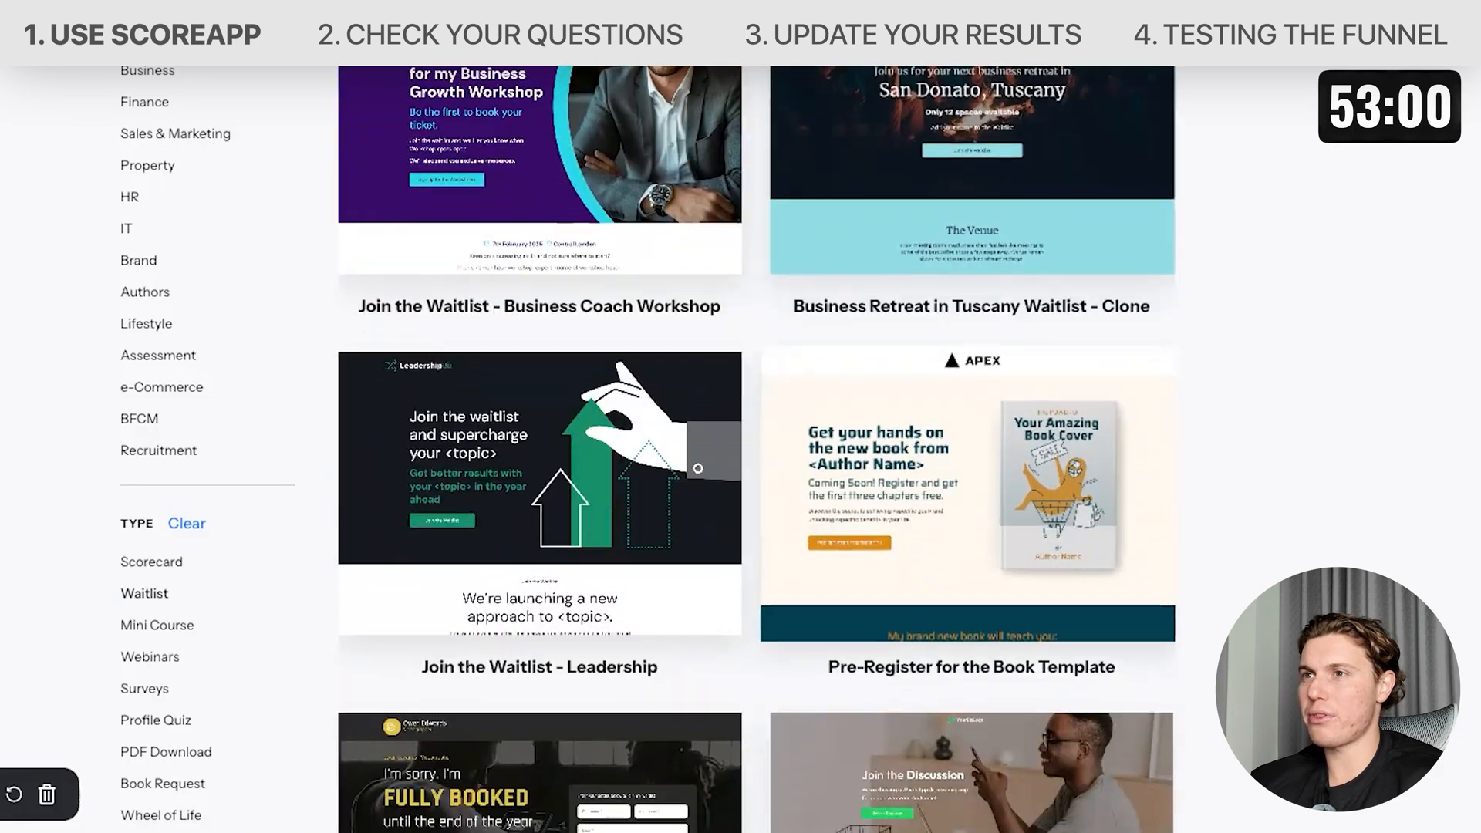
pyautogui.scroll(-9, 1051, 285)
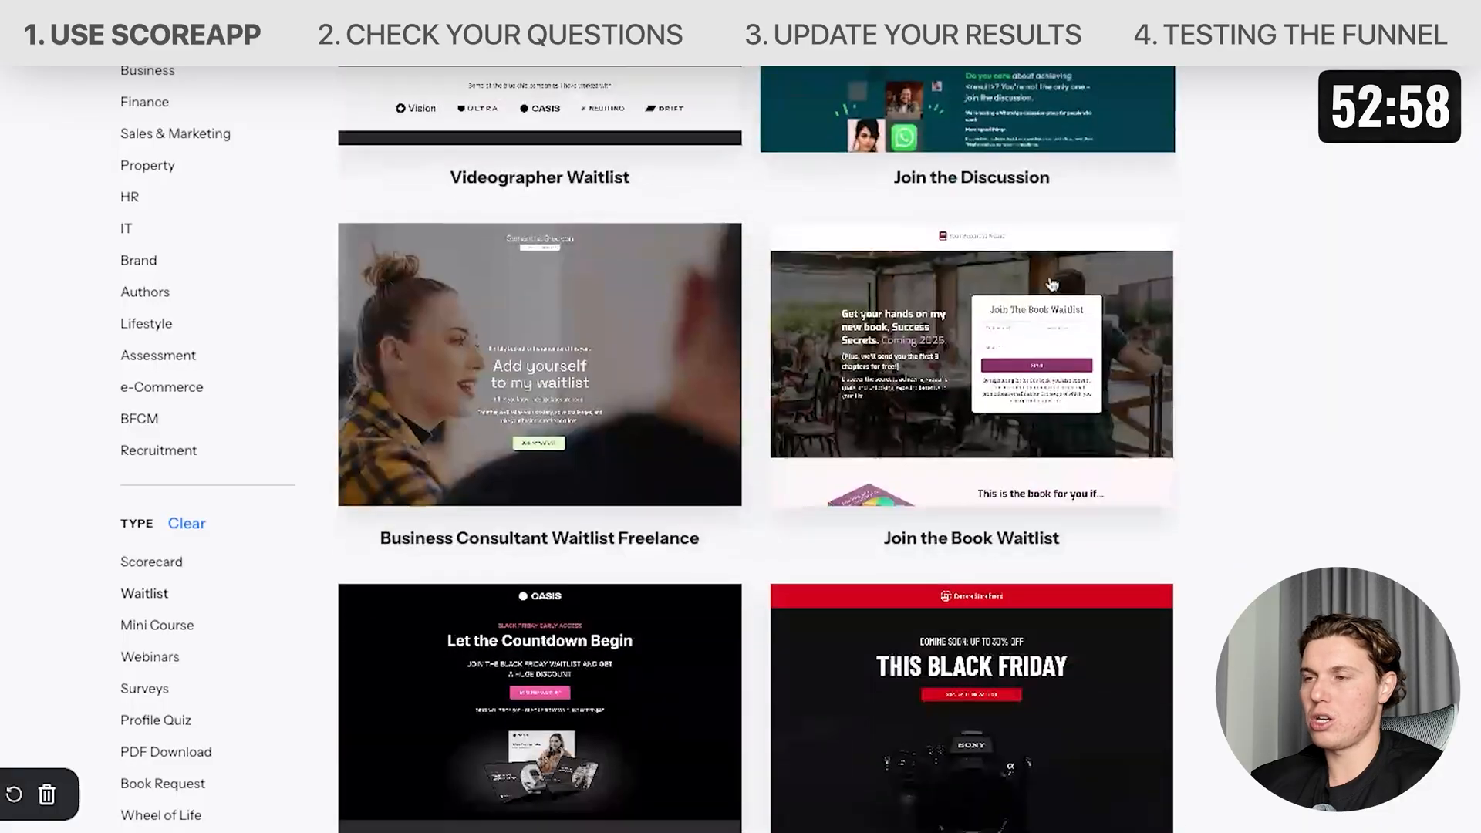
pyautogui.scroll(-6, 1051, 284)
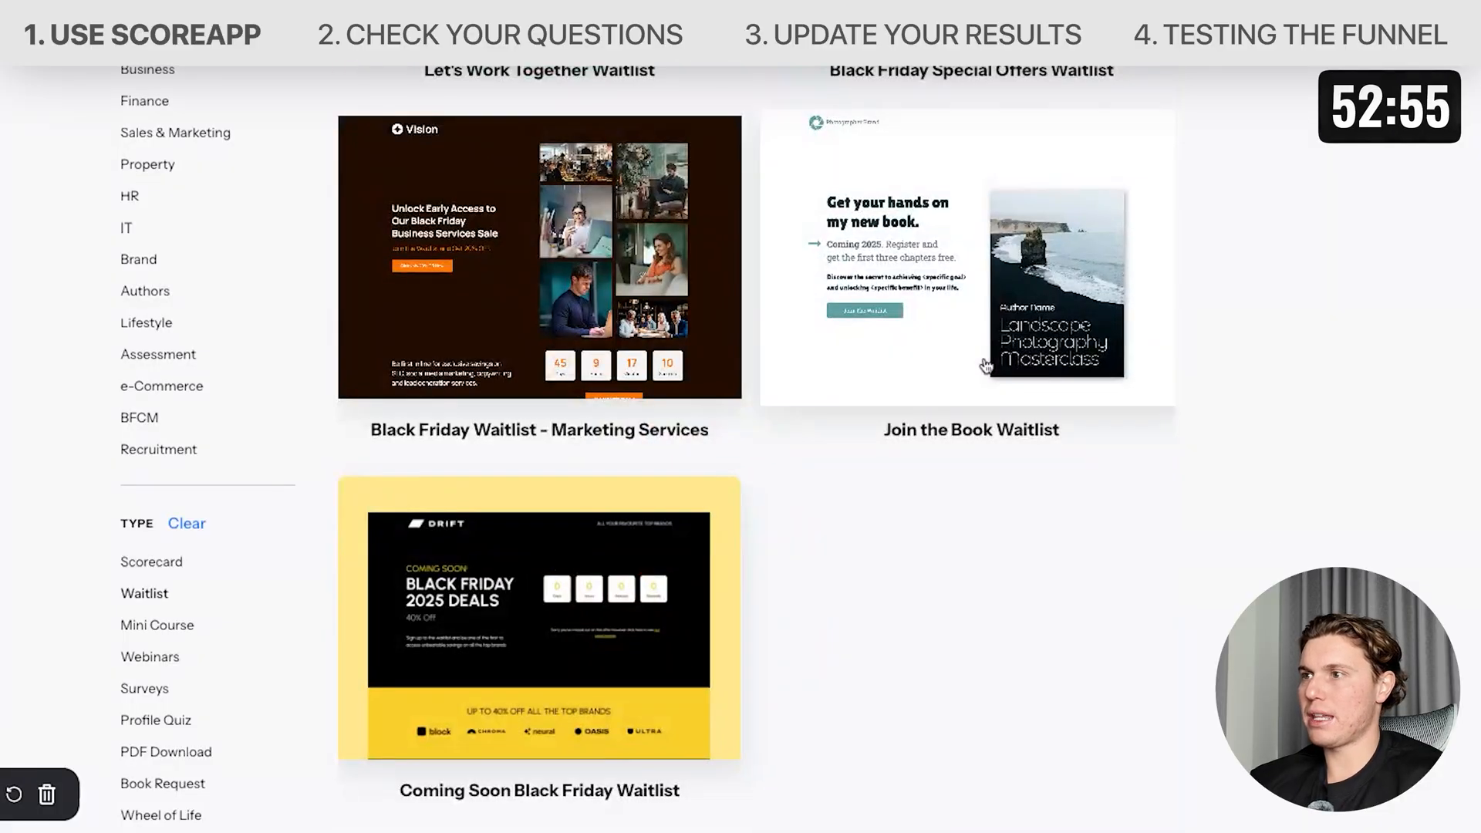
pyautogui.scroll(10, 985, 366)
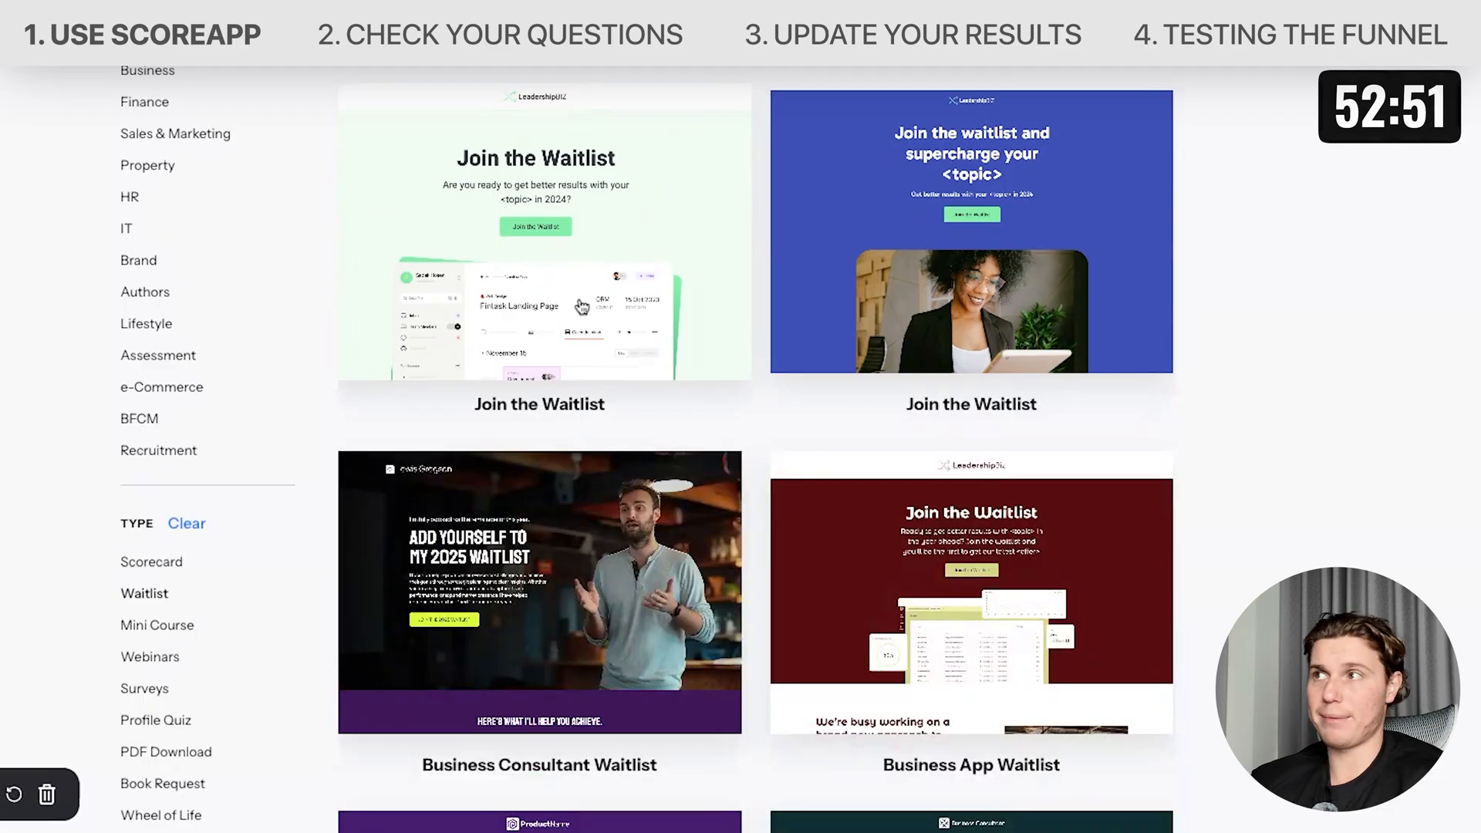
pyautogui.click(581, 307)
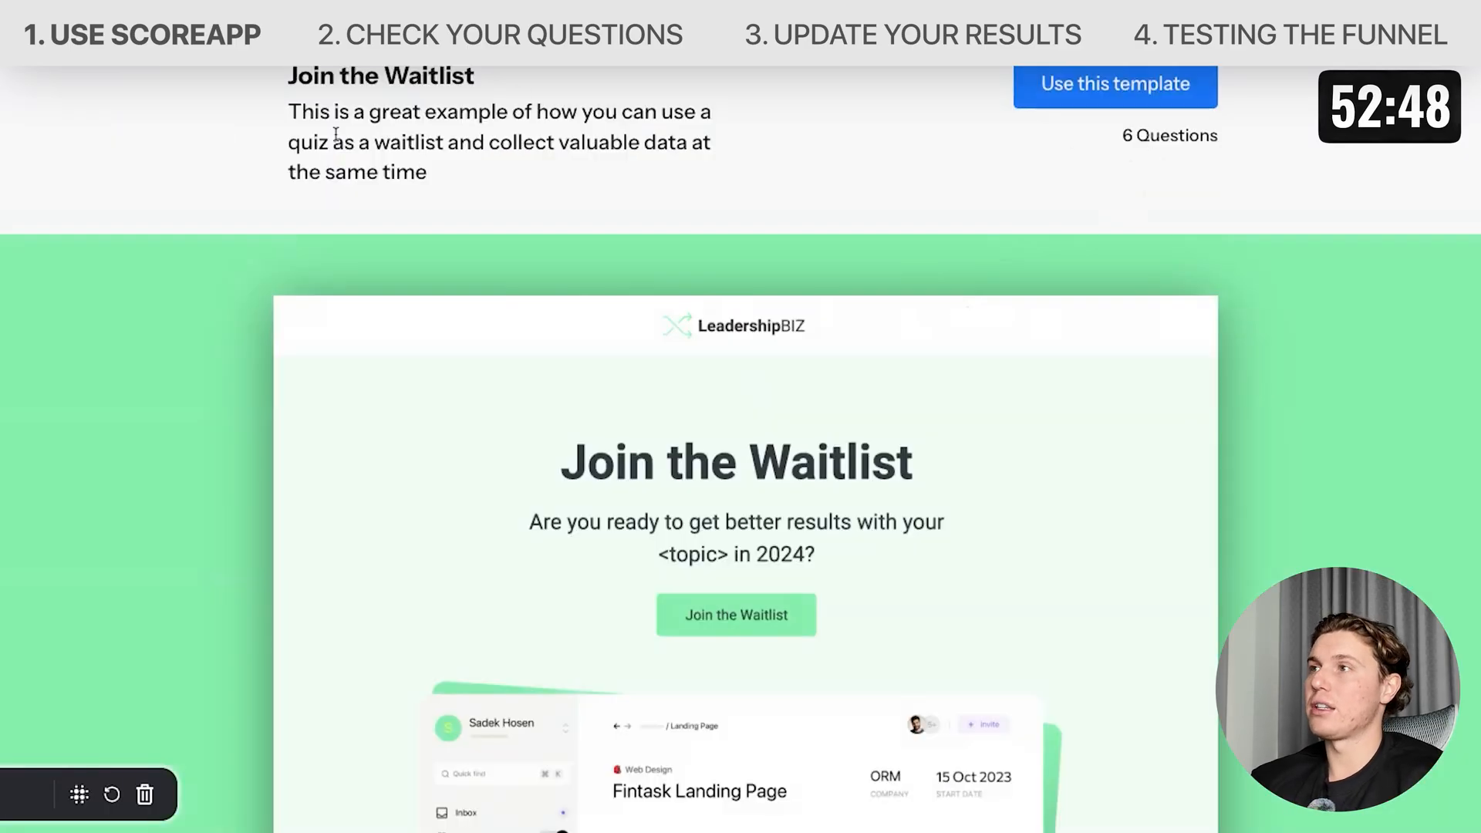
# Create a scorecard from this template and open its landing page editor from the setup guide.
pyautogui.tripleClick(293, 114)
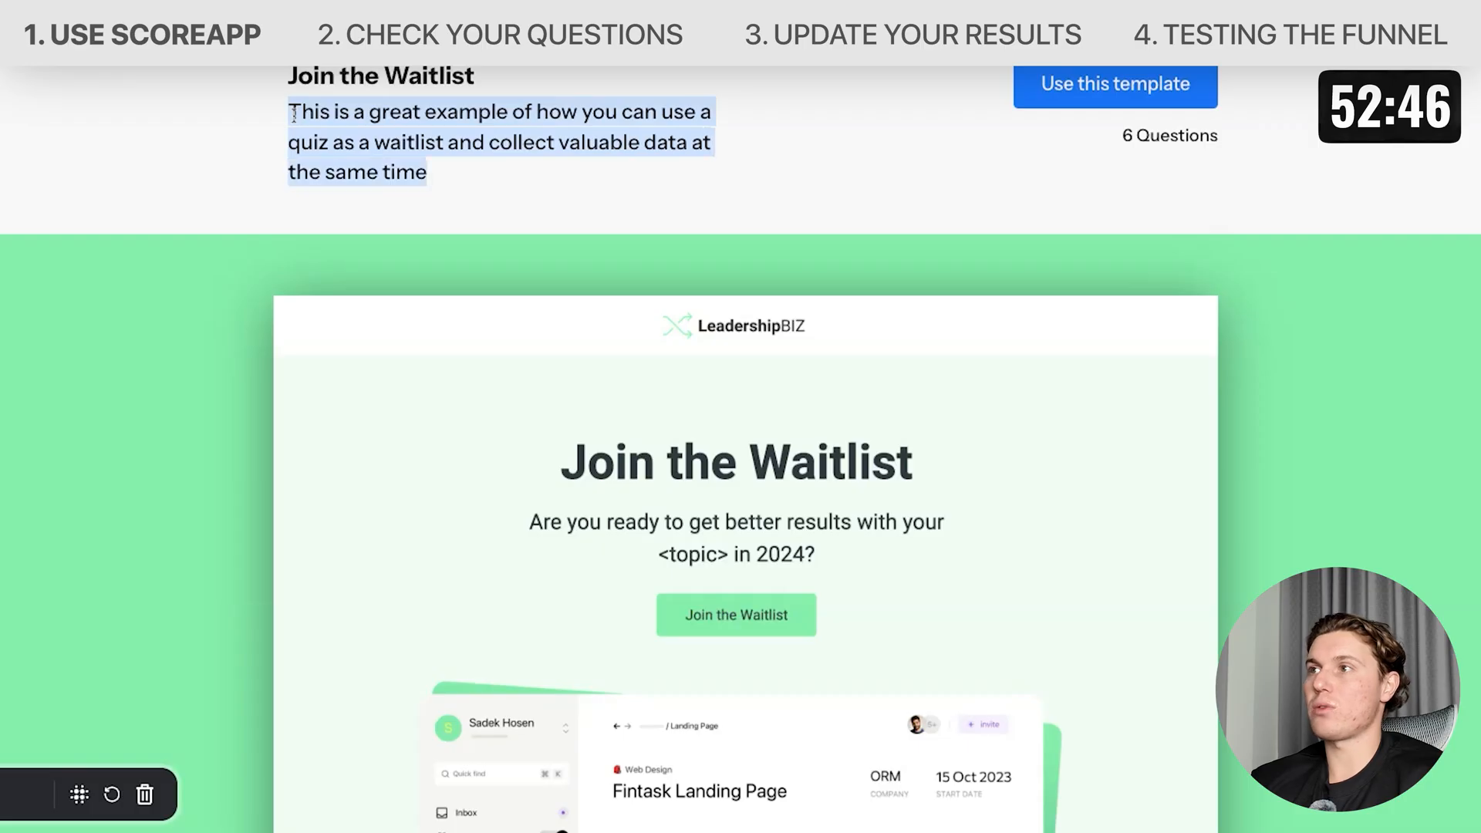
pyautogui.scroll(-1, 809, 276)
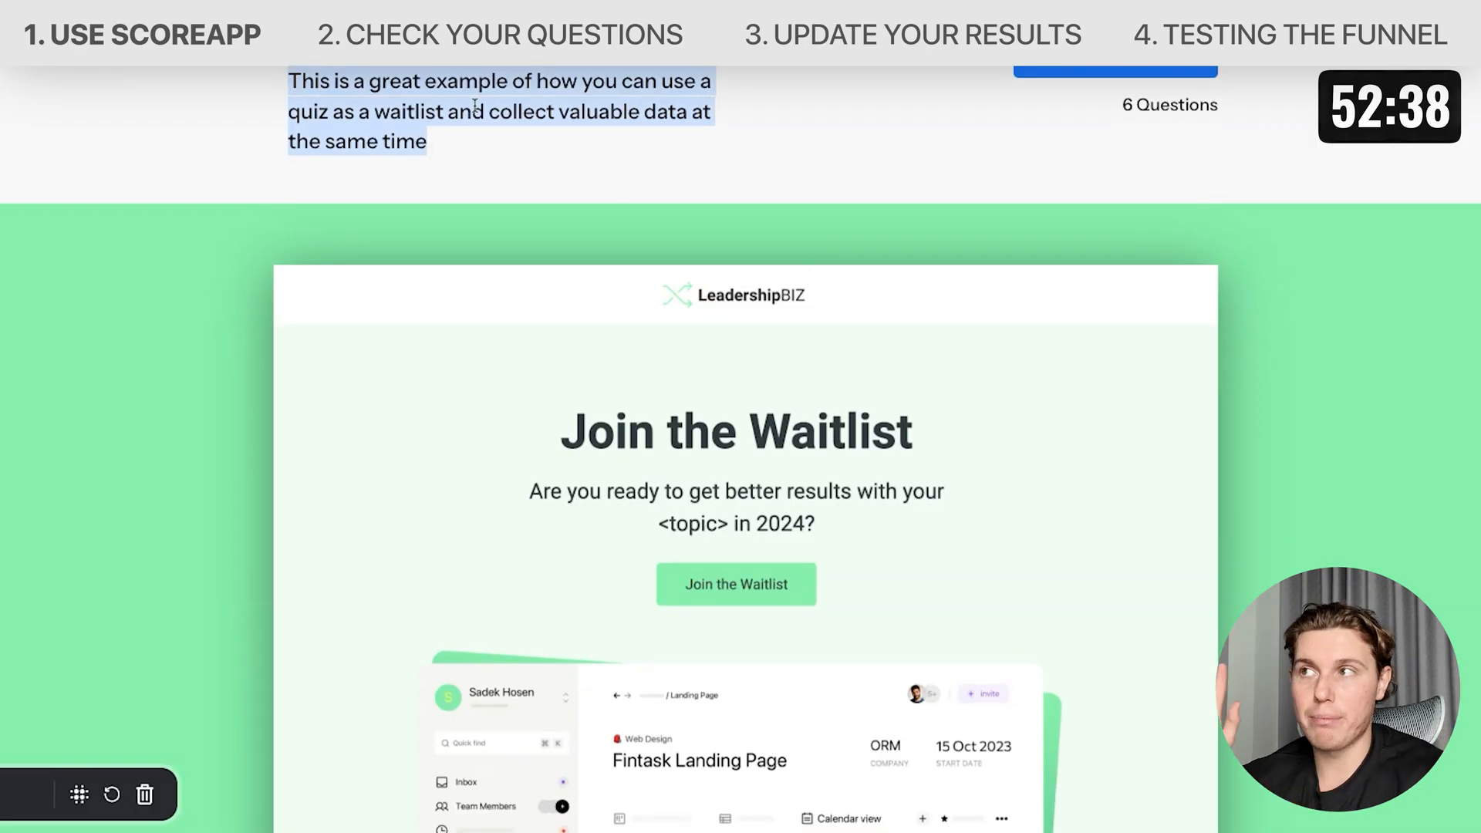
pyautogui.click(476, 108)
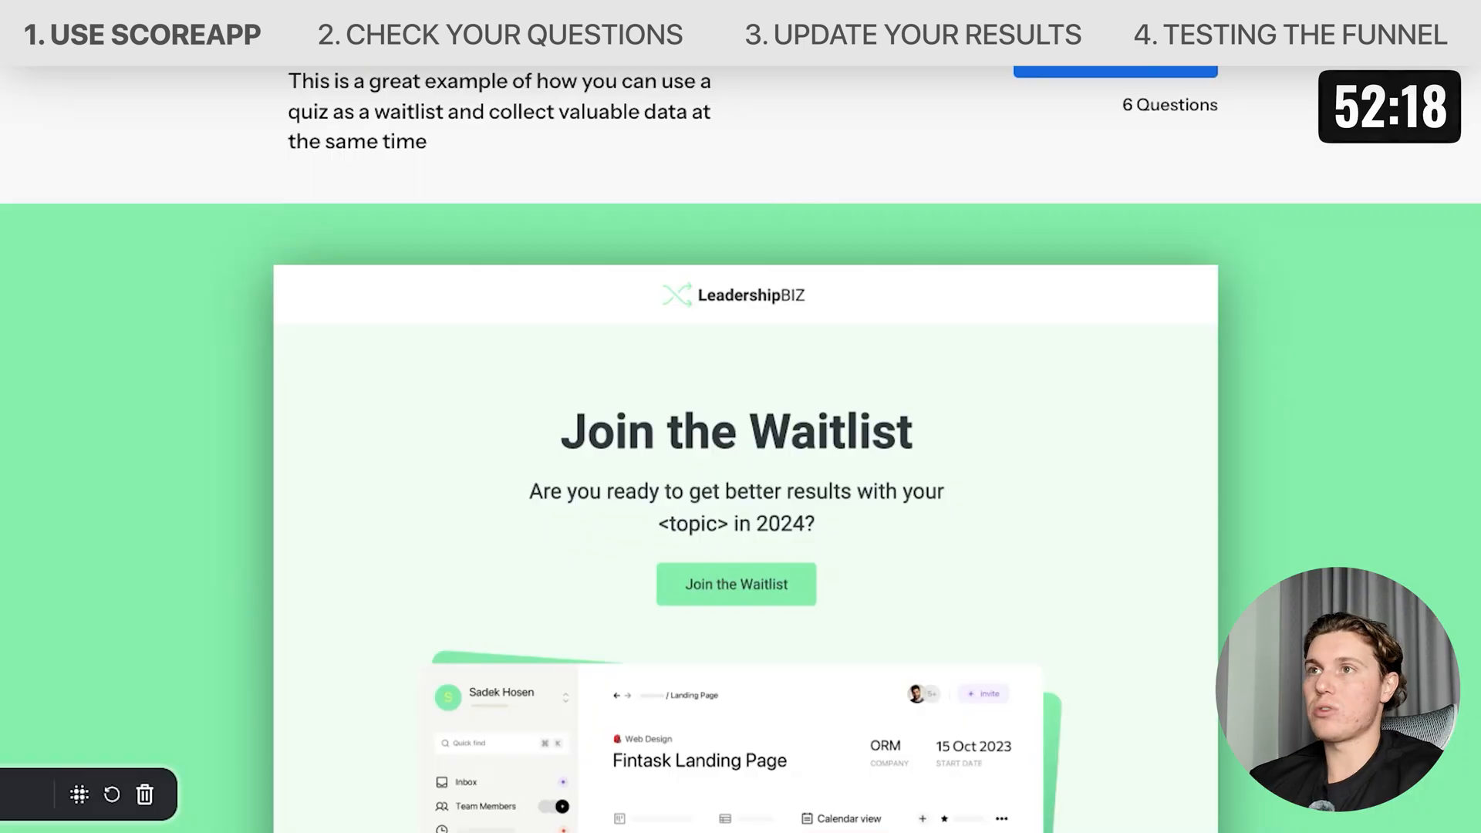
pyautogui.click(1102, 57)
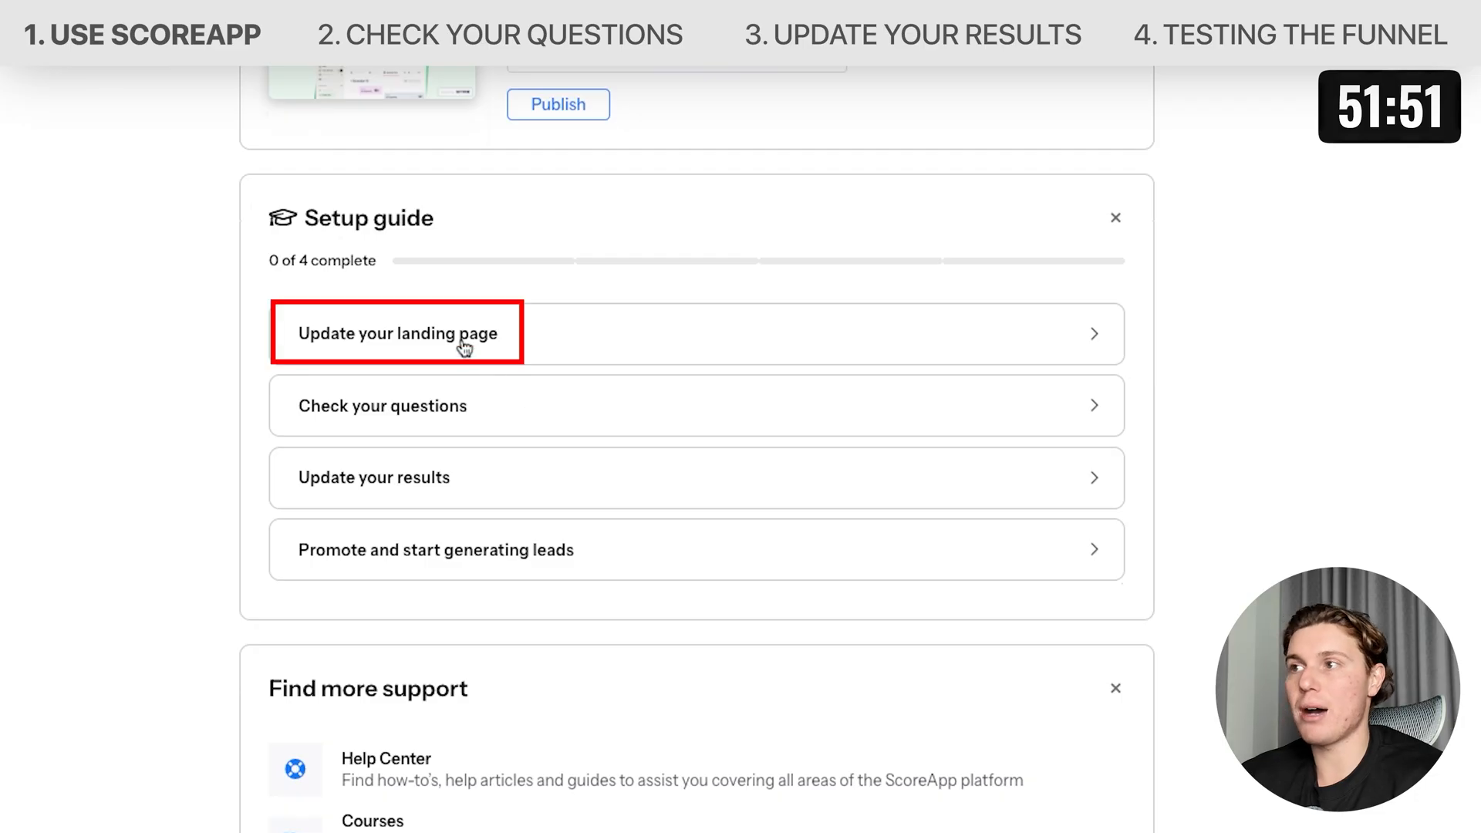
pyautogui.click(463, 345)
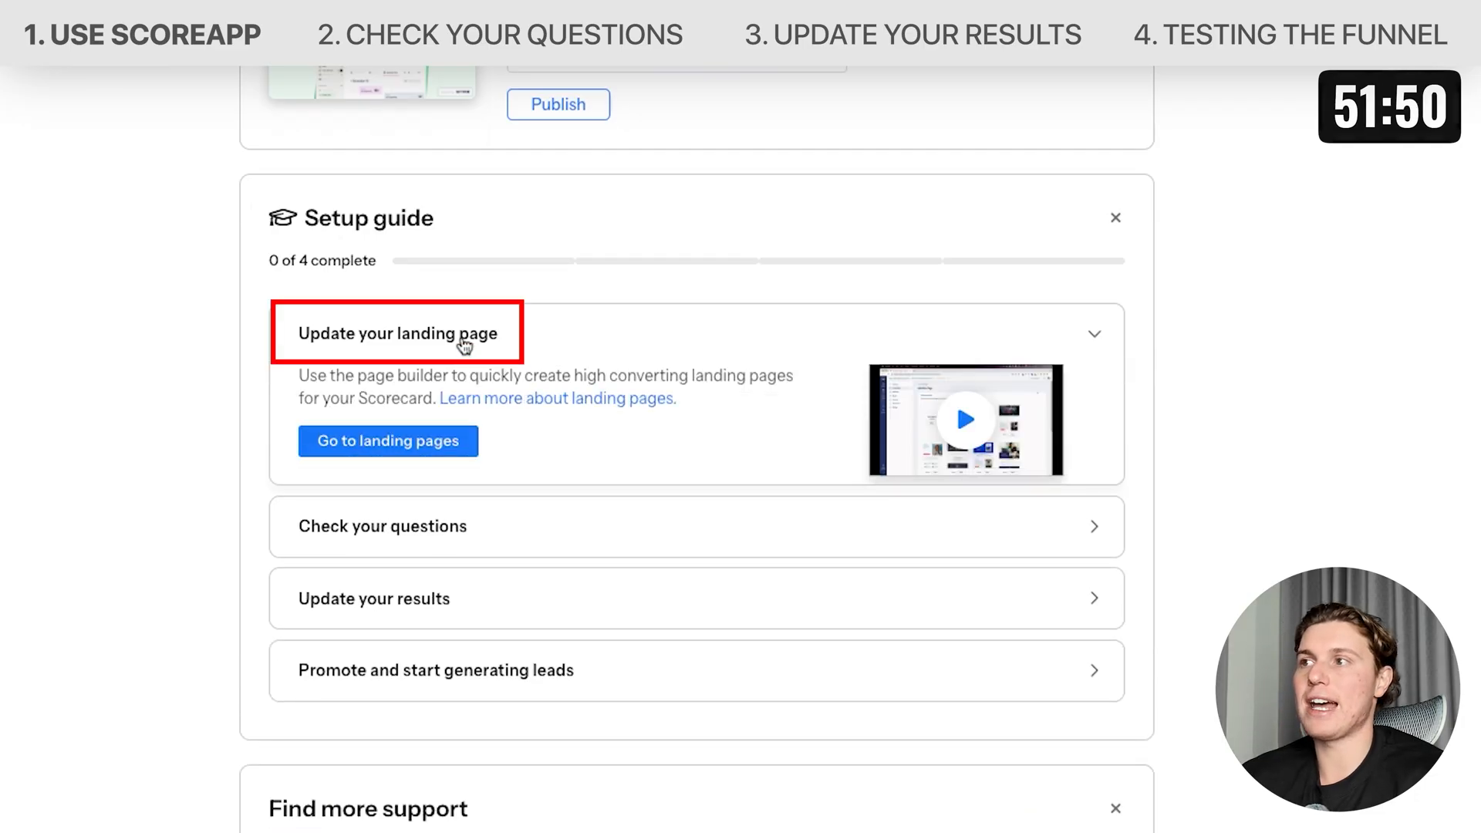
pyautogui.click(425, 446)
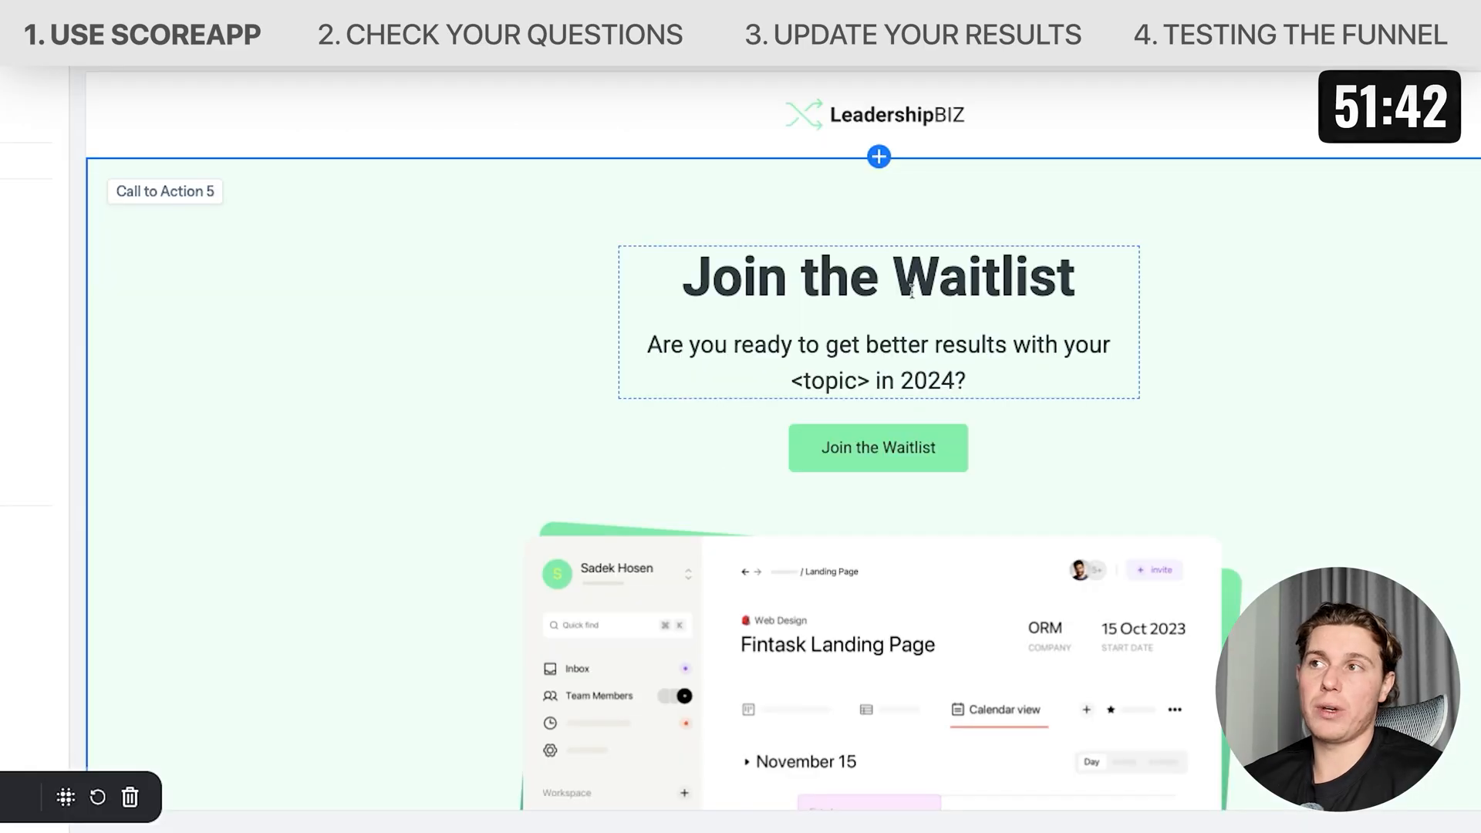
# Scroll through the template's landing page sections to review their content.
pyautogui.scroll(-2, 939, 351)
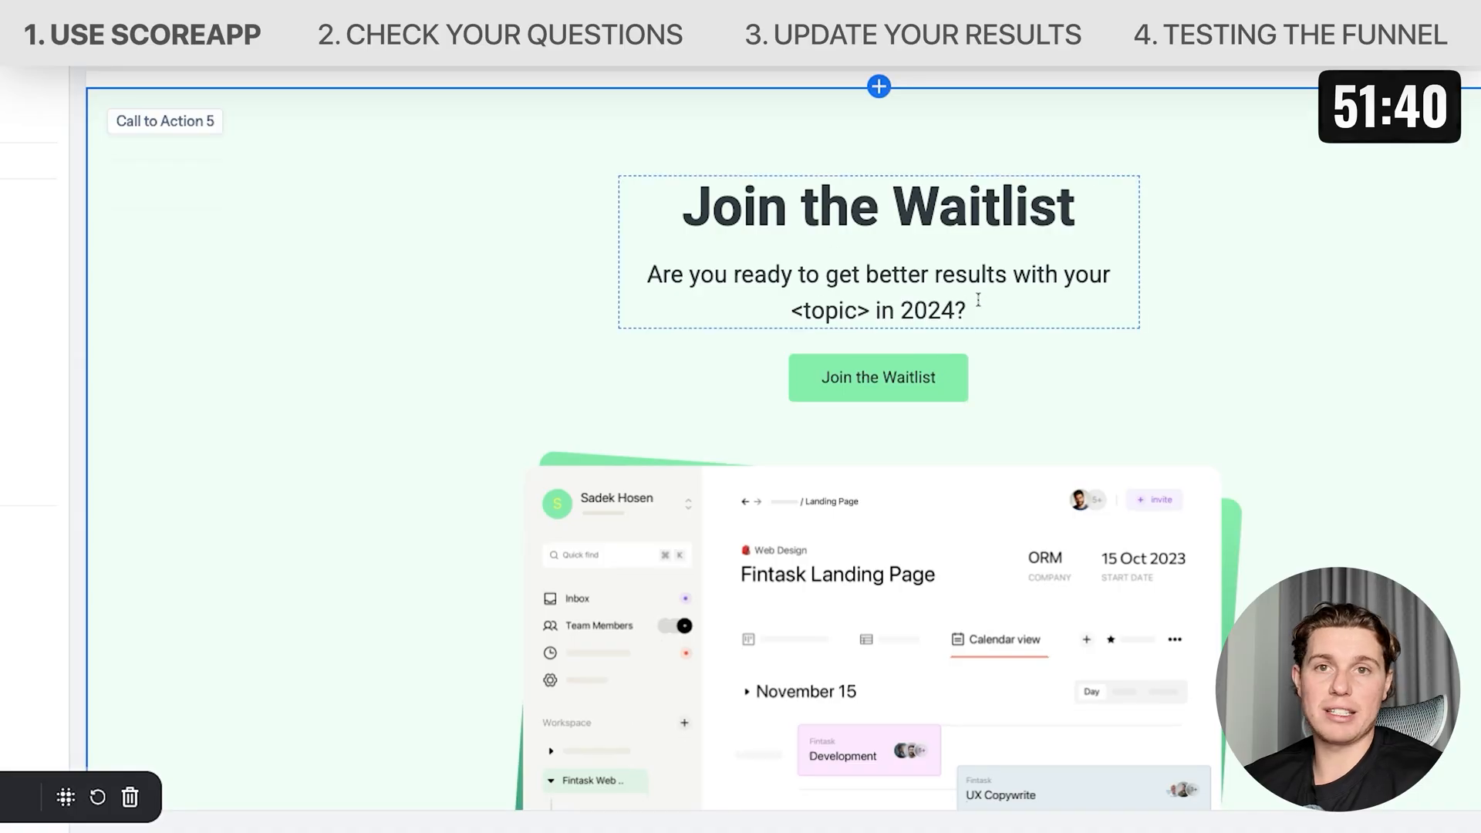
pyautogui.scroll(-15, 926, 489)
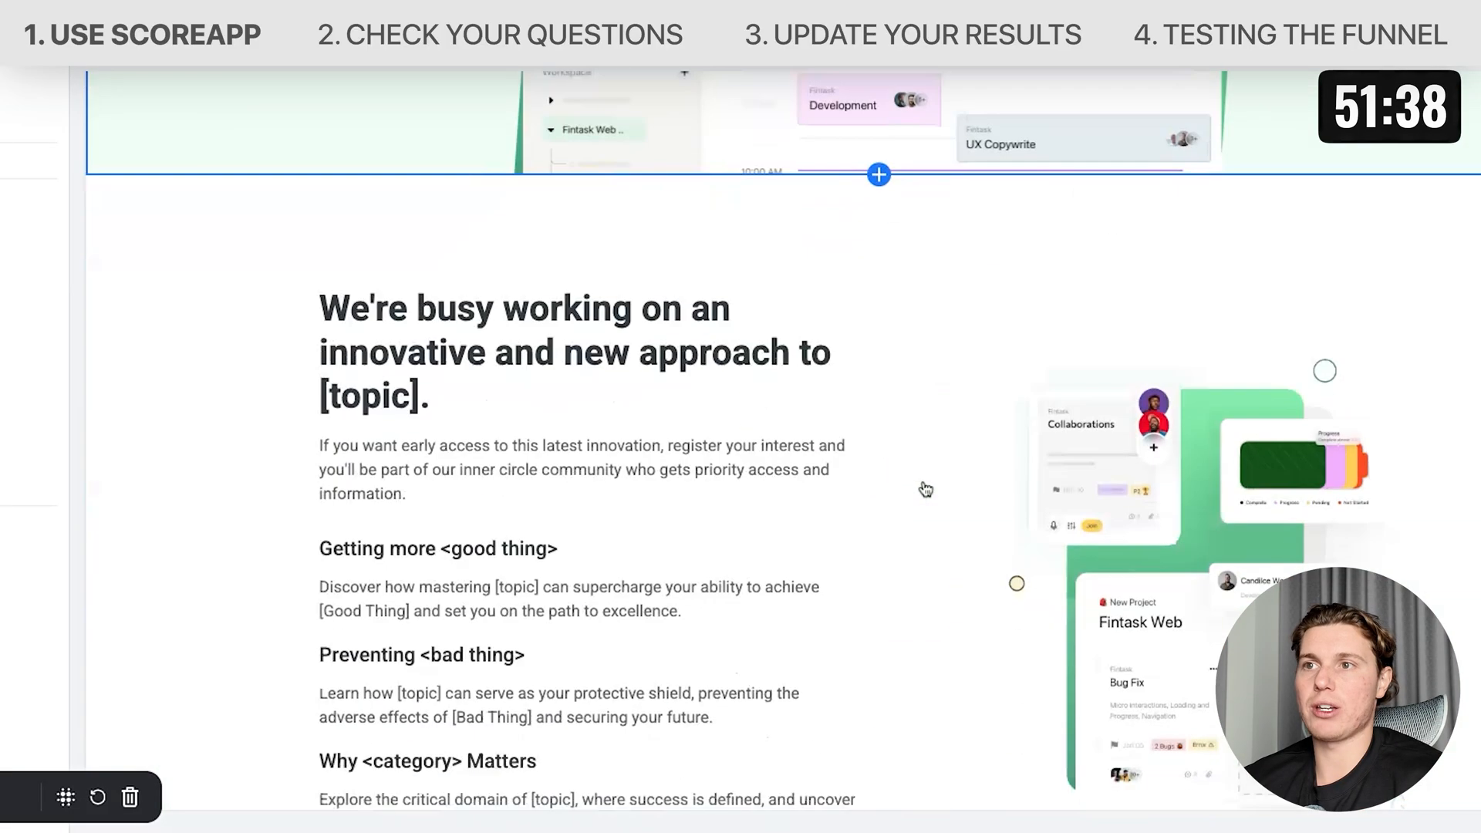
pyautogui.scroll(-20, 925, 489)
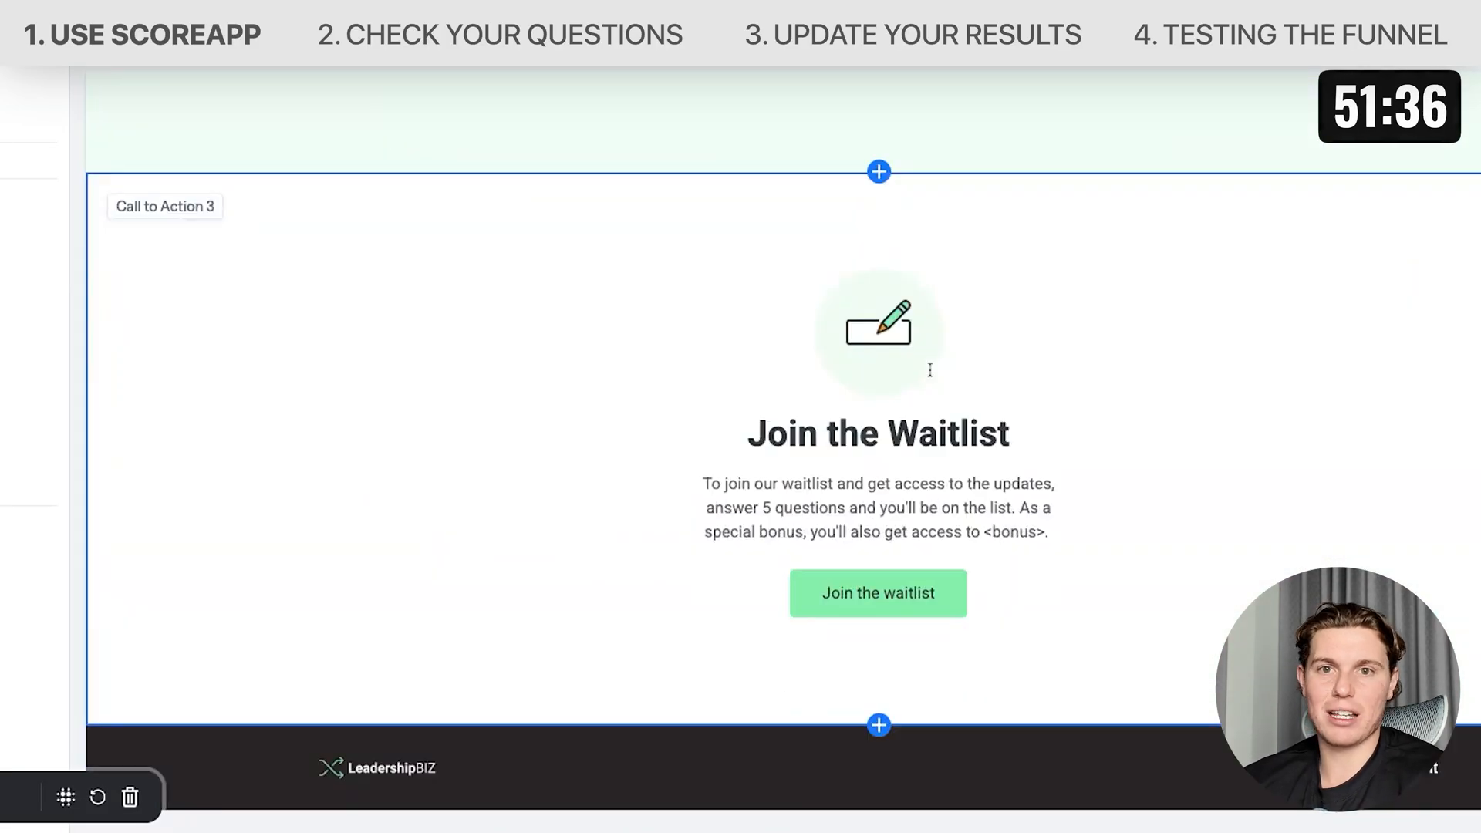
pyautogui.scroll(15, 930, 369)
pyautogui.scroll(15, 929, 369)
pyautogui.scroll(-20, 933, 324)
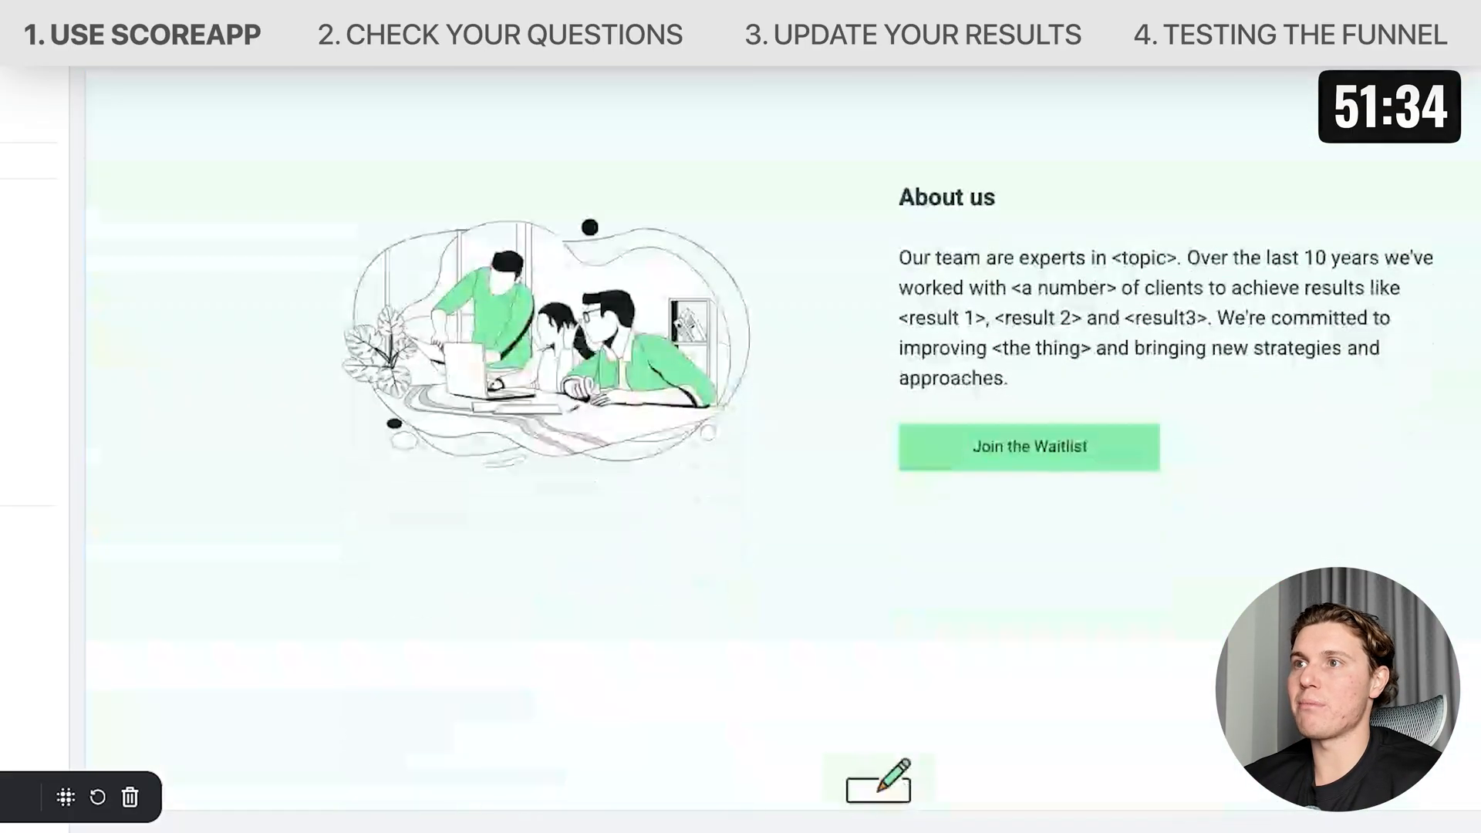
pyautogui.scroll(20, 937, 282)
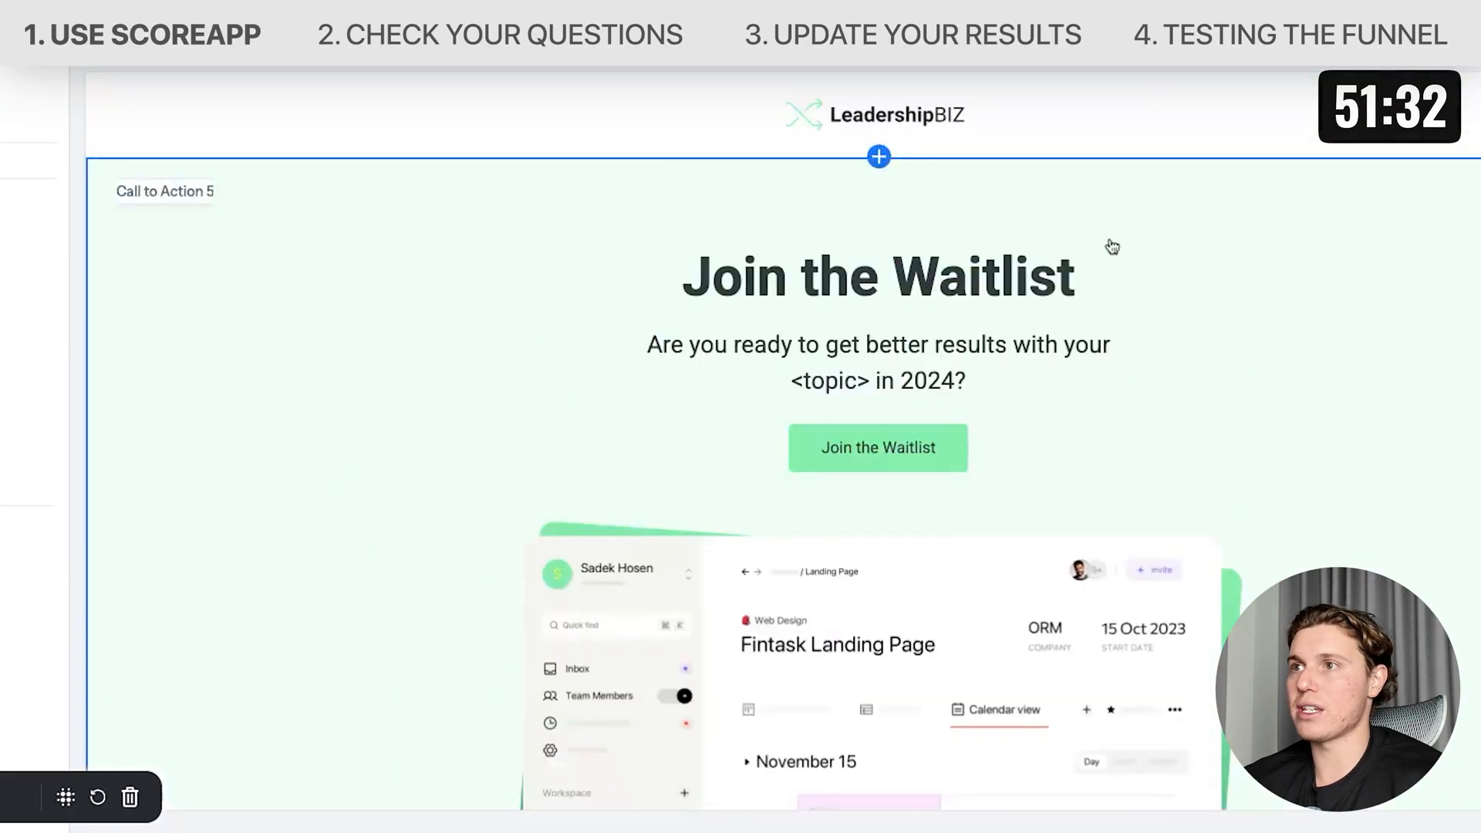
pyautogui.click(848, 439)
pyautogui.scroll(-3, 848, 438)
pyautogui.scroll(3, 848, 438)
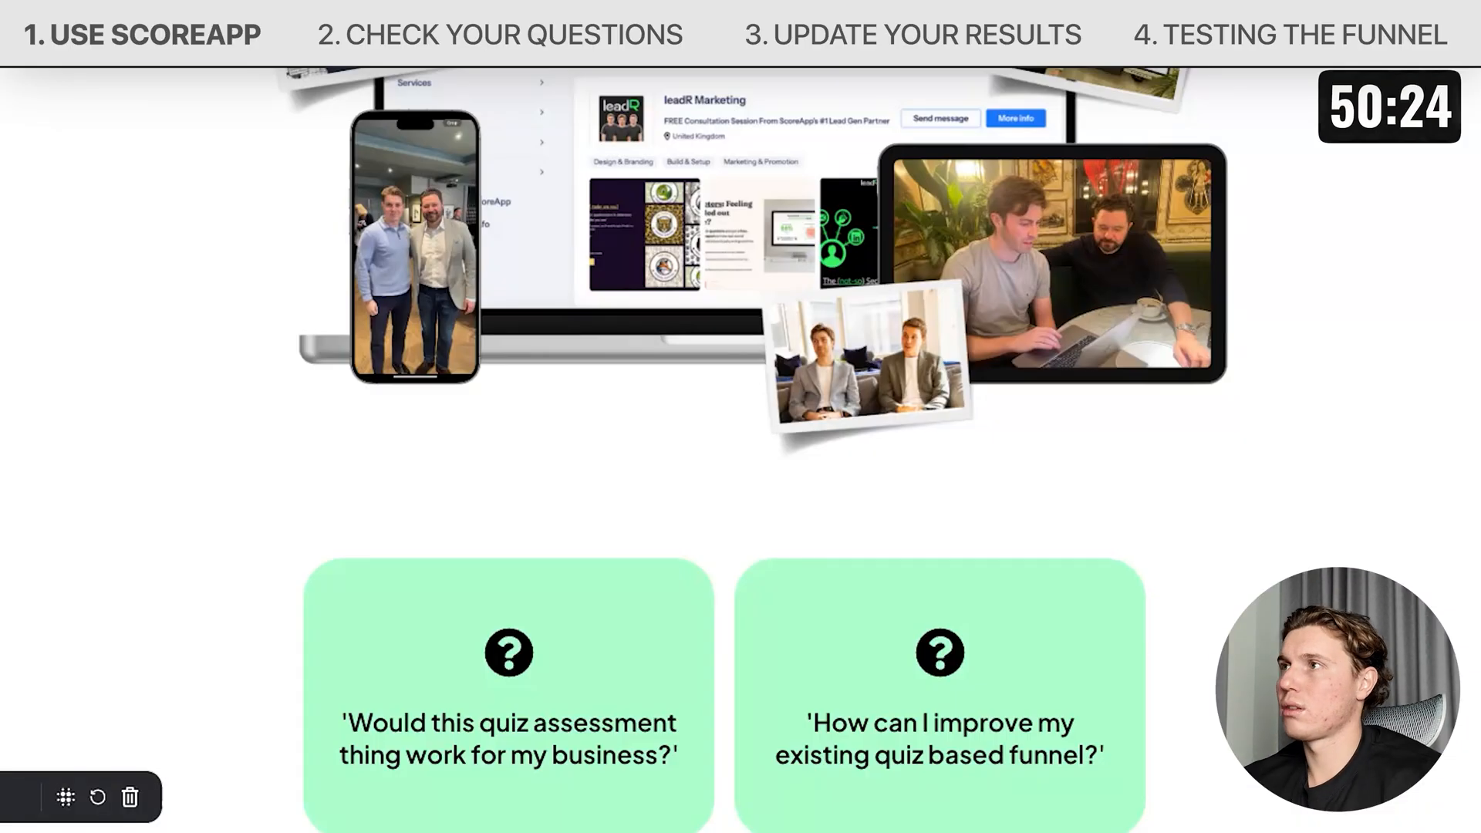
# Edit the hero subtitle to 'Are you ready to build the best quiz funnel for your business?' and the content heading to 'We're nearly ready to start taking on new Scorecard clients'.
pyautogui.click(750, 278)
pyautogui.write('build the your business?')
pyautogui.scroll(-3, 749, 432)
pyautogui.write("We're nearly ready to start taking on new Scorecard clients")
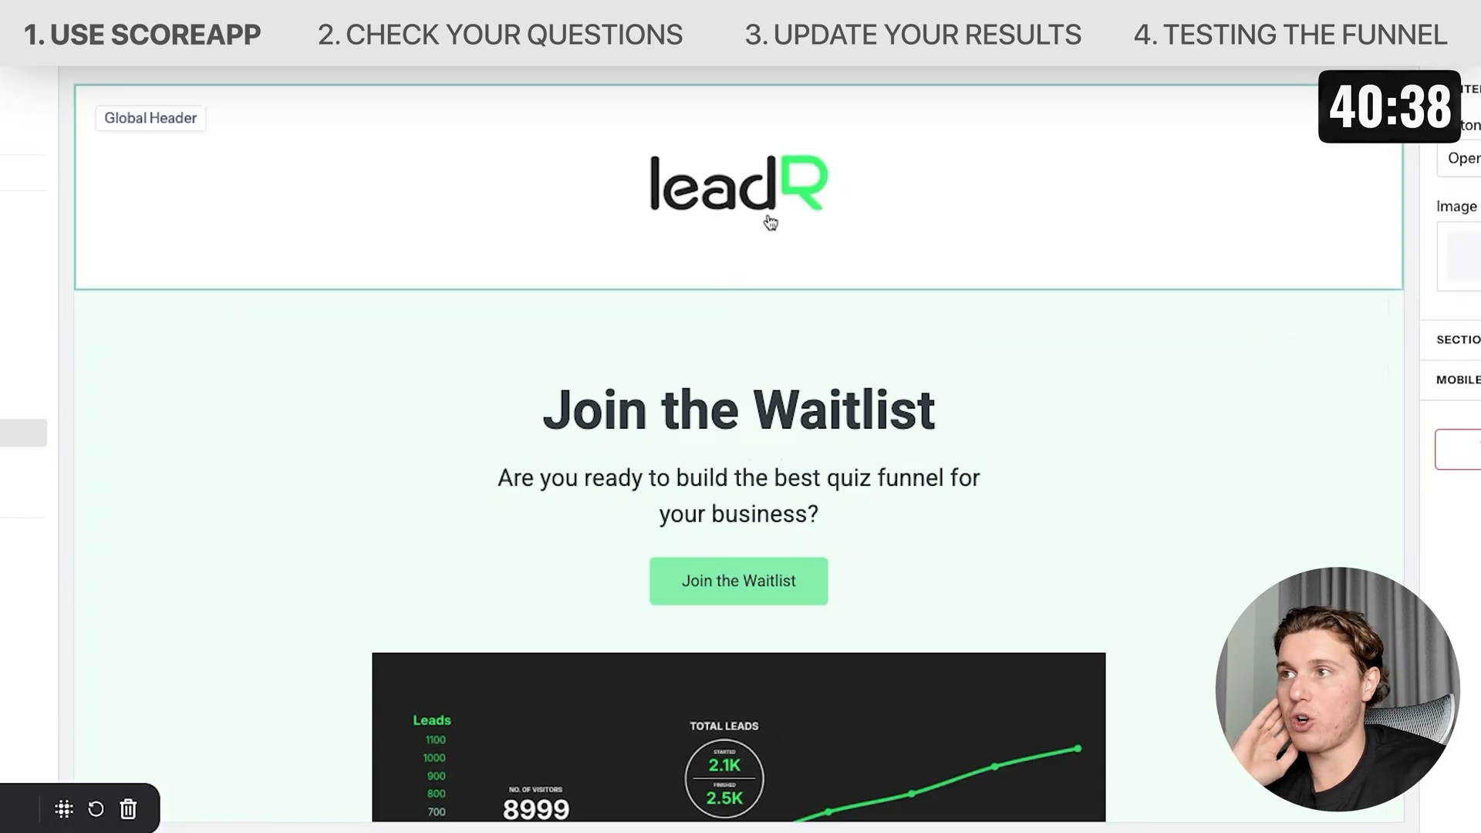
# Replace the content section's illustration with a free 'marketing' stock photo of a hand writing AUDIENCE on a whiteboard.
pyautogui.scroll(-3, 770, 221)
pyautogui.scroll(-3, 856, 423)
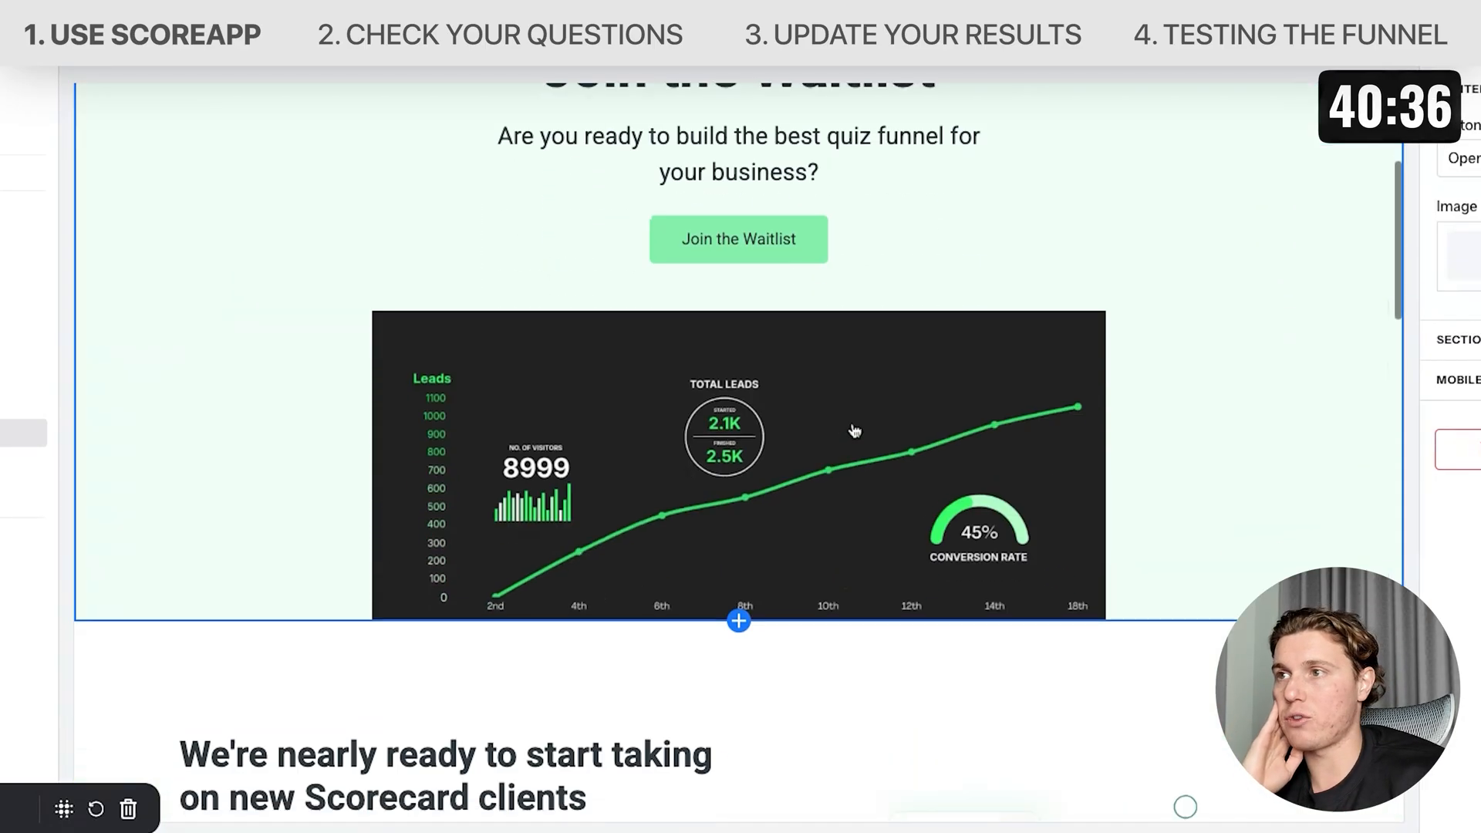
pyautogui.scroll(-4, 1019, 474)
pyautogui.scroll(-2, 1019, 473)
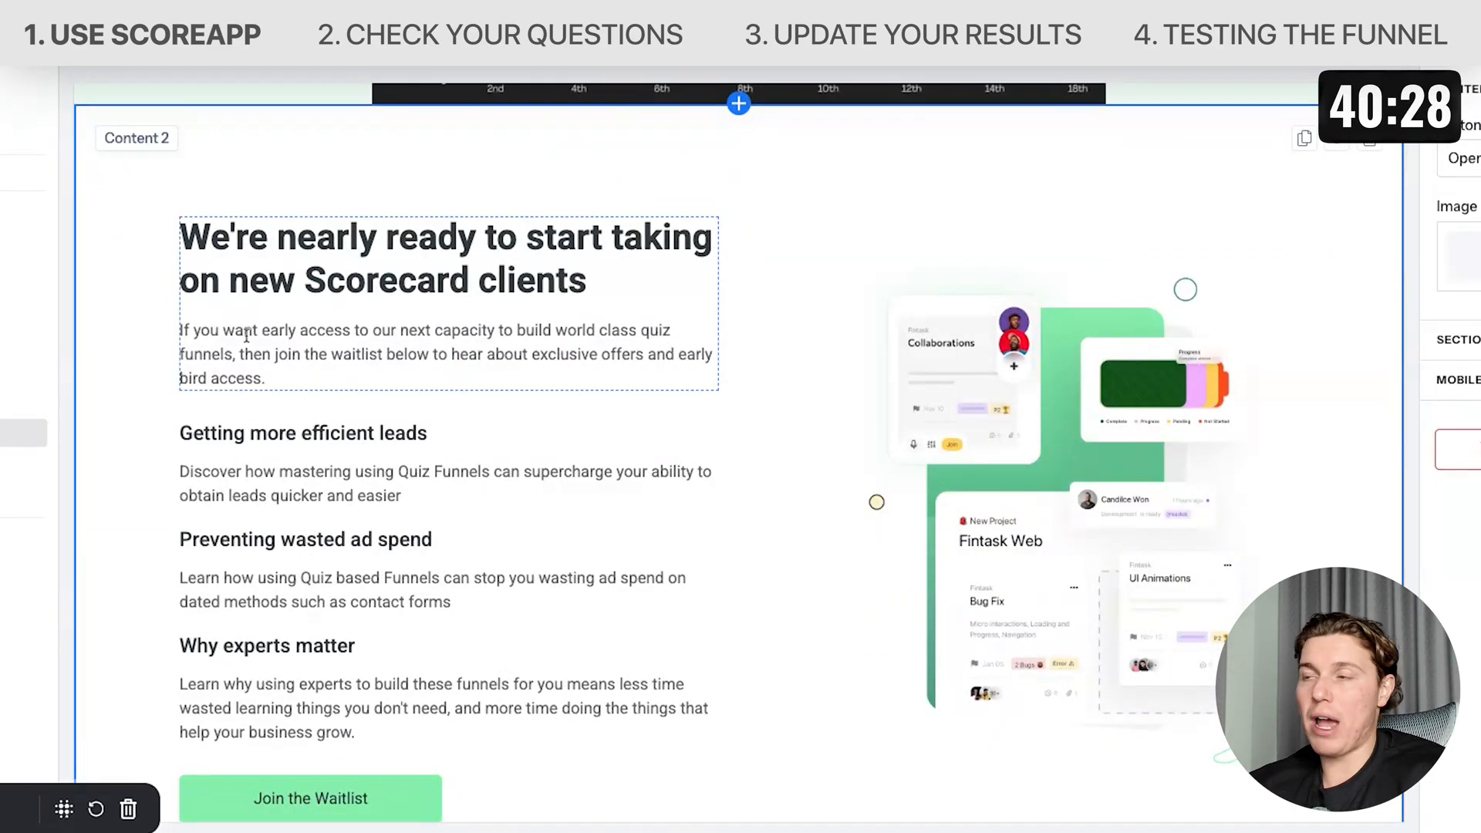
pyautogui.scroll(-1, 335, 365)
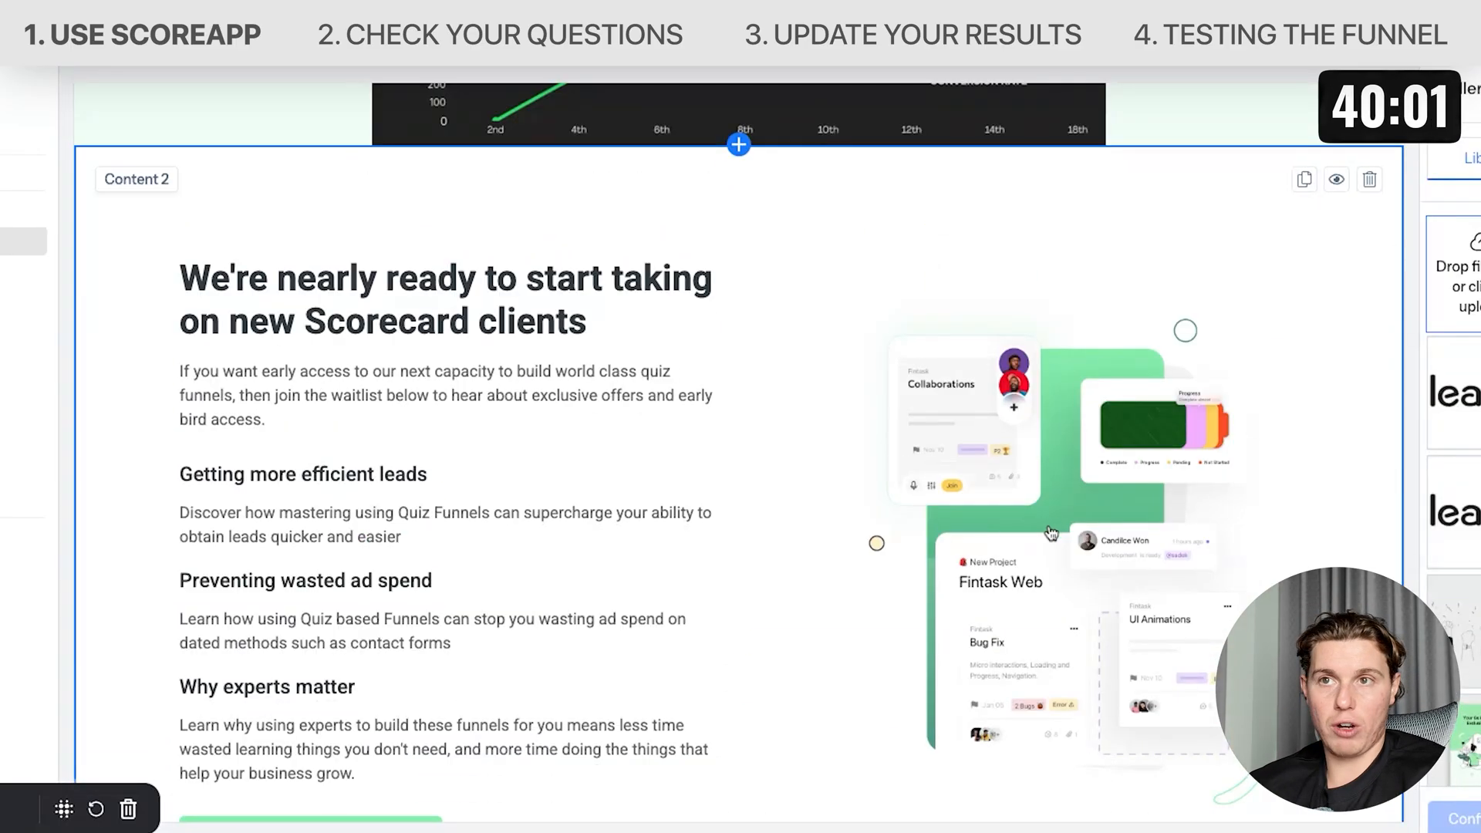
pyautogui.scroll(-1, 1220, 509)
pyautogui.click(1379, 176)
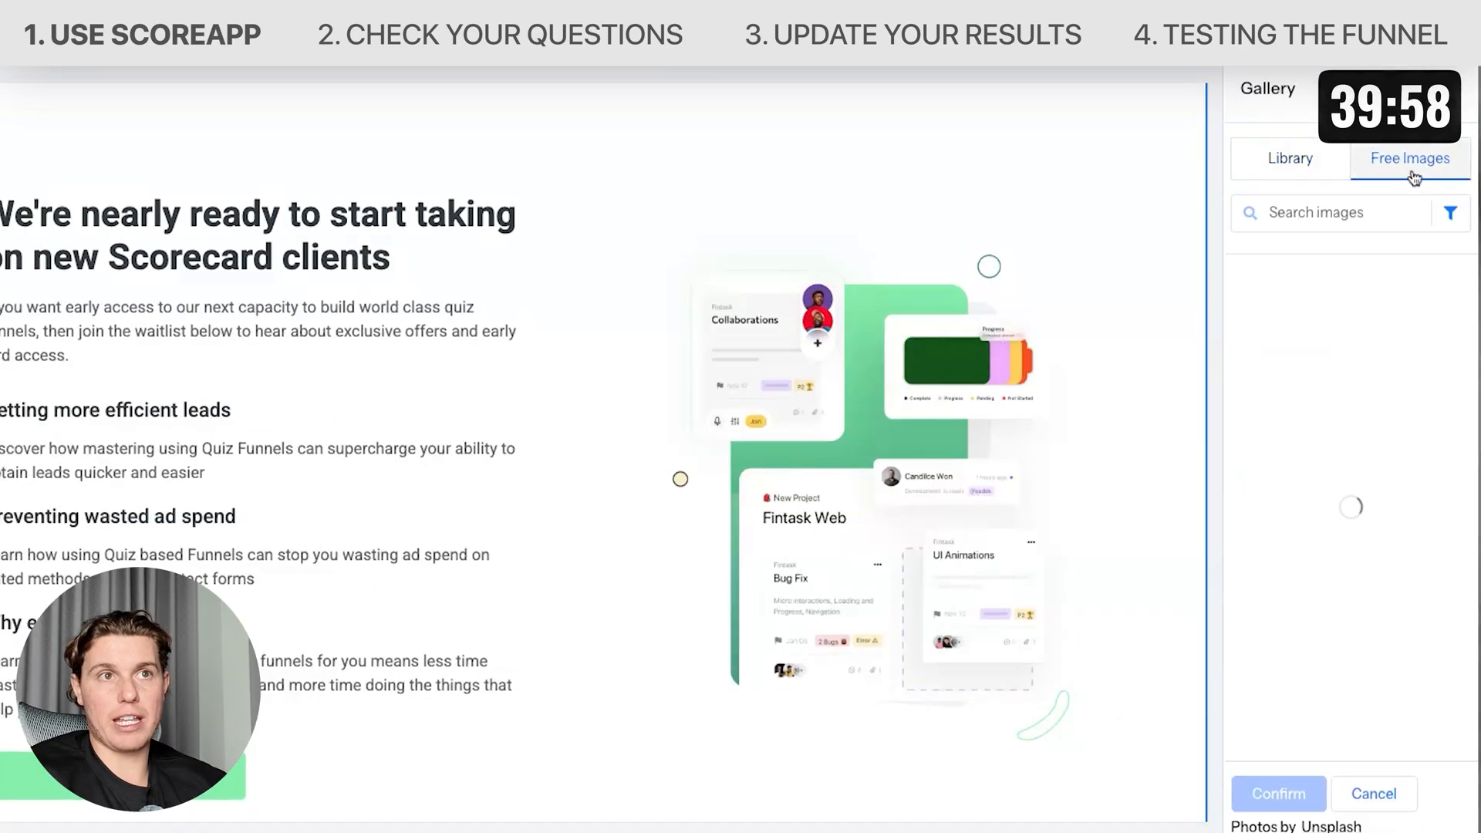
pyautogui.click(1326, 212)
pyautogui.write('marketing')
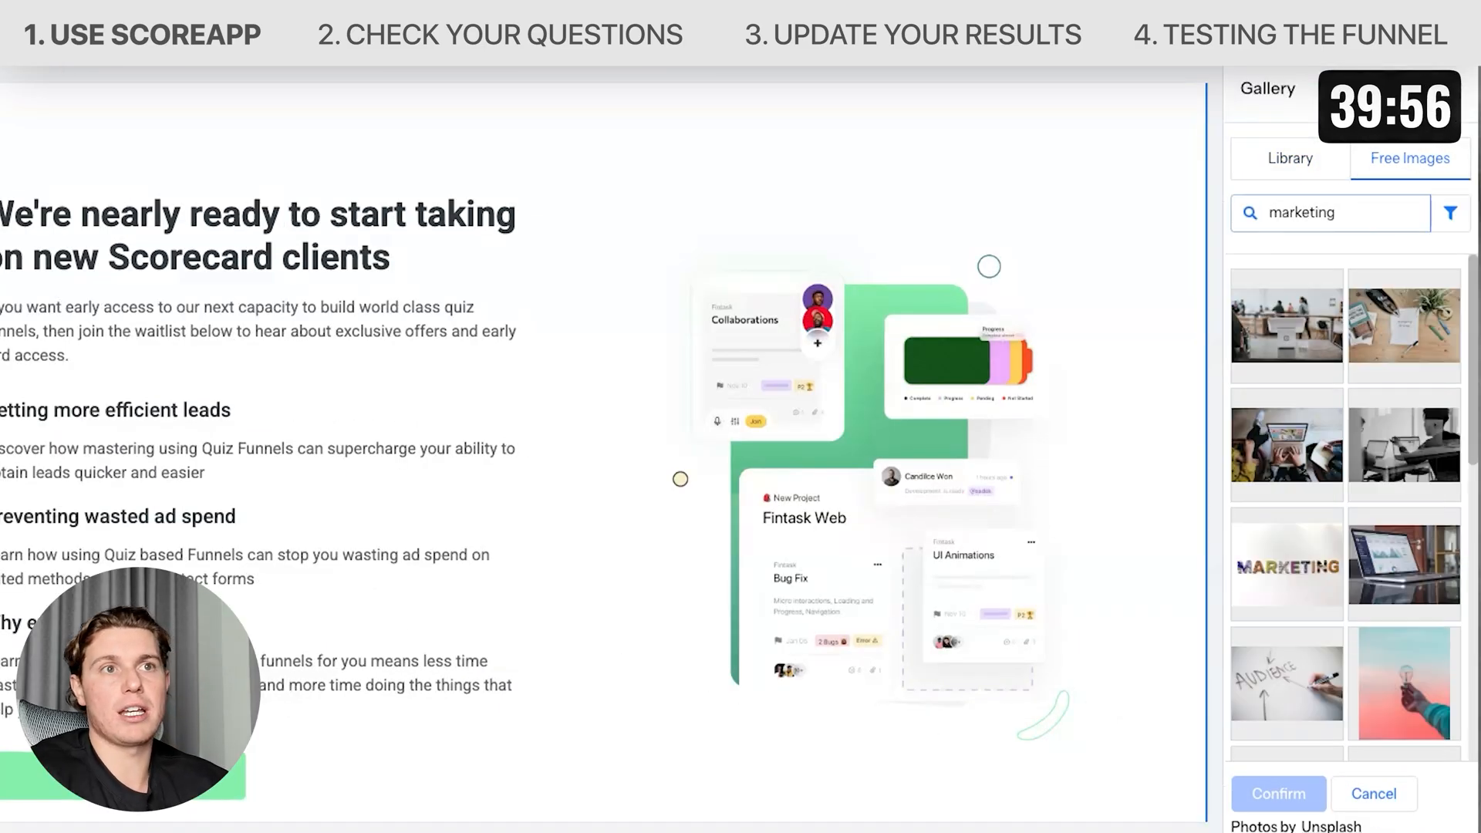
pyautogui.scroll(-2, 1332, 553)
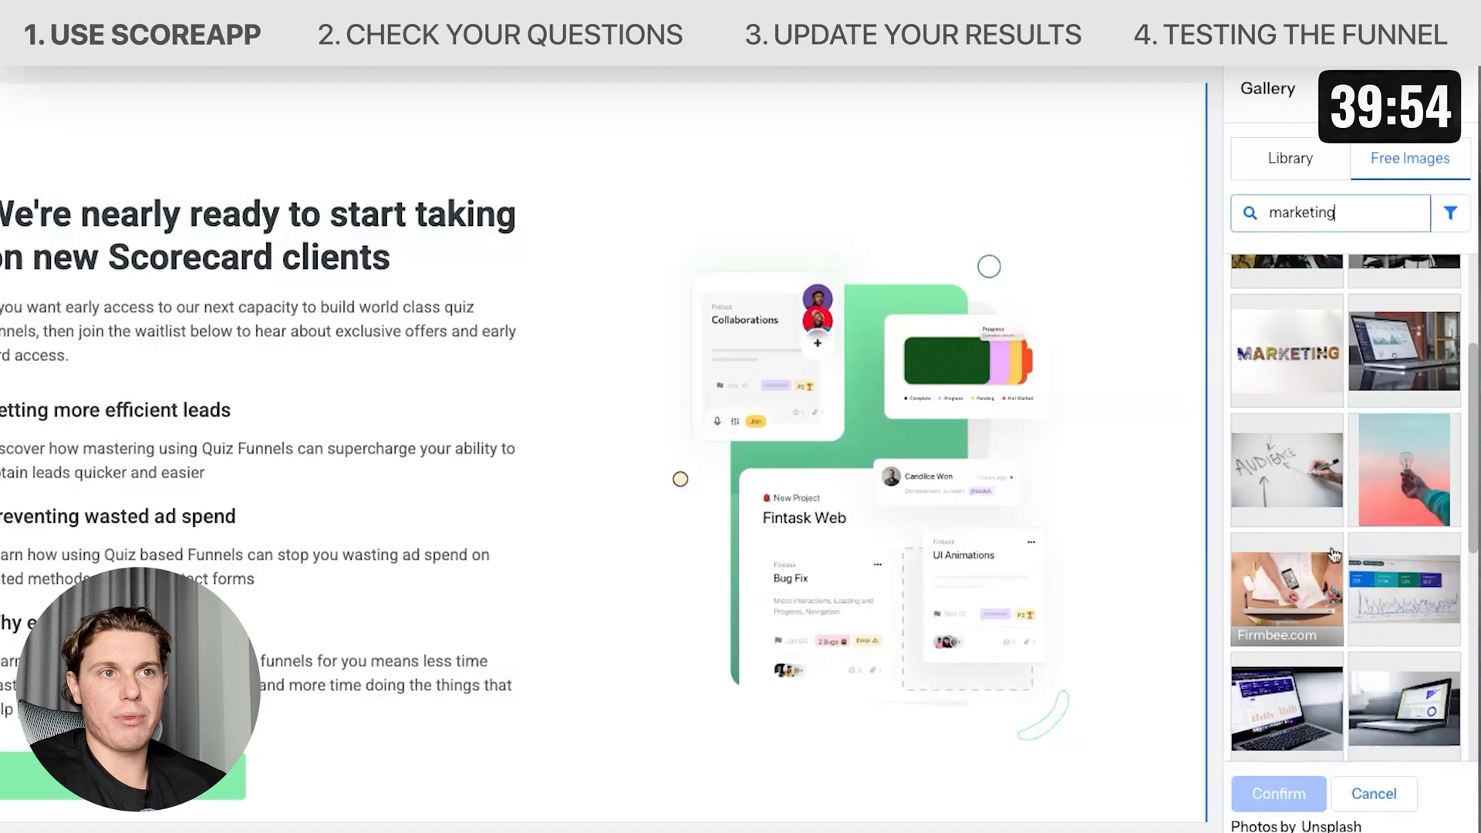
pyautogui.click(1286, 471)
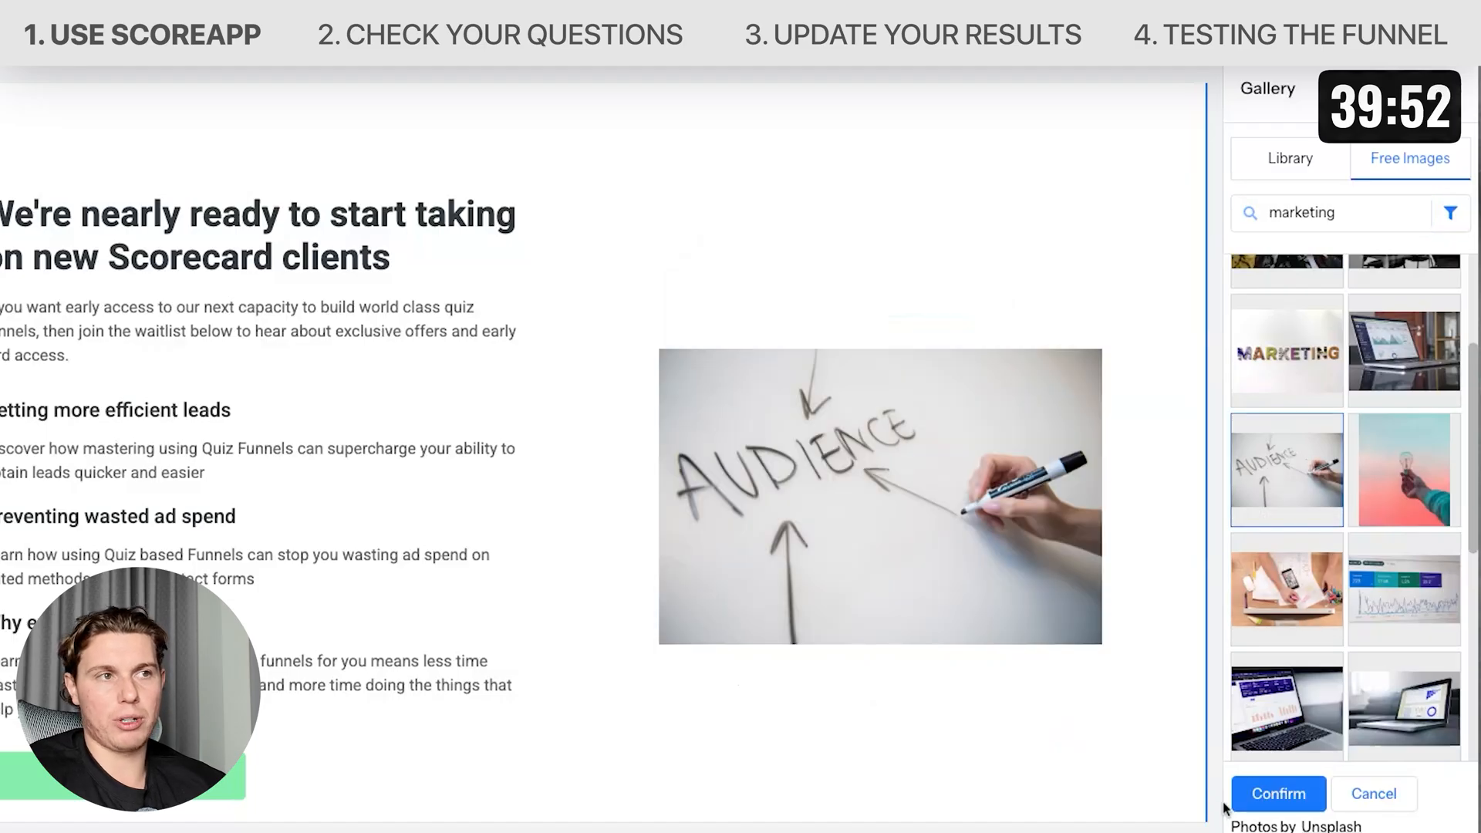
pyautogui.click(1278, 793)
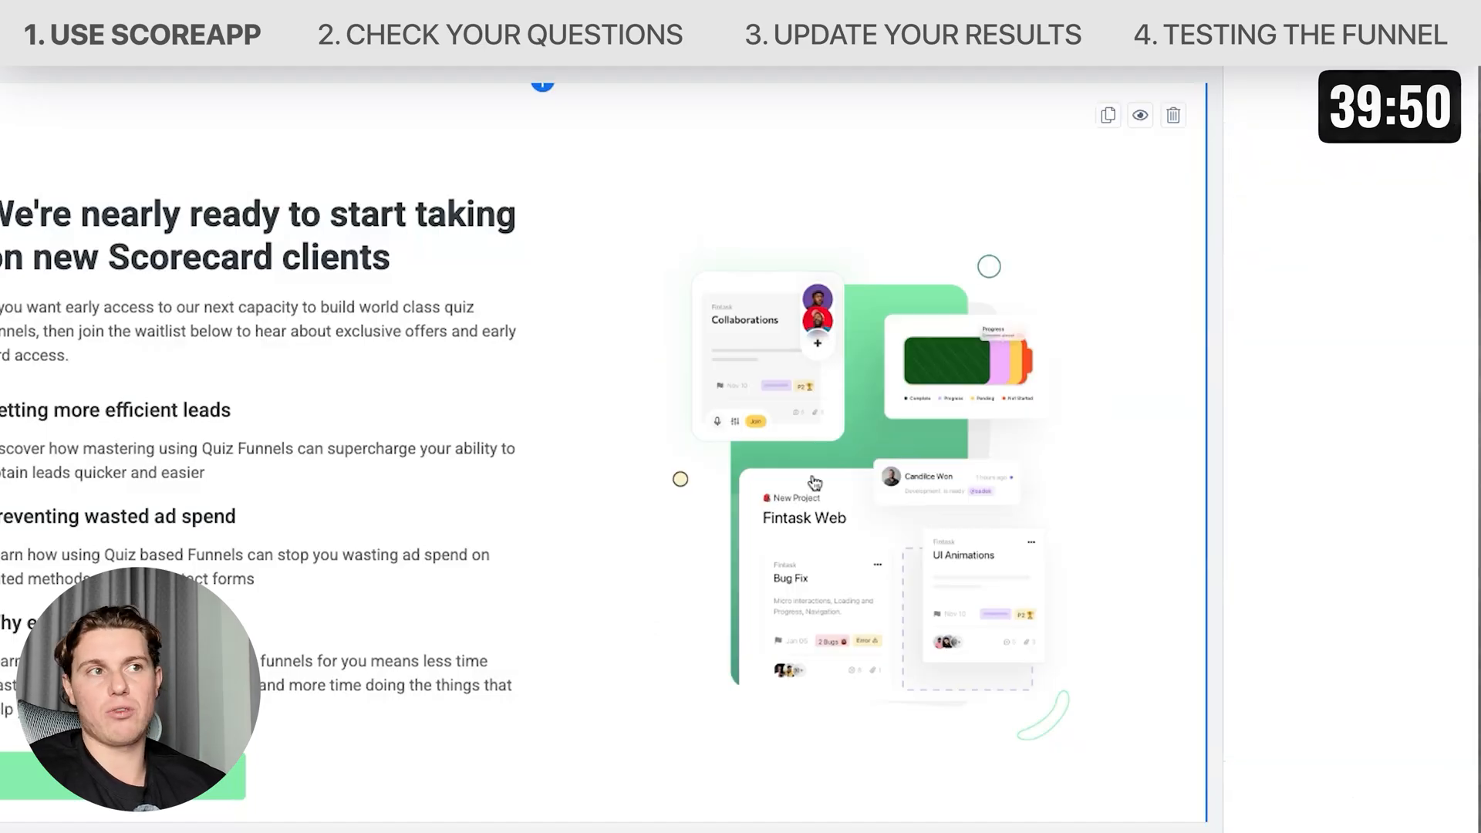
pyautogui.scroll(-3, 825, 553)
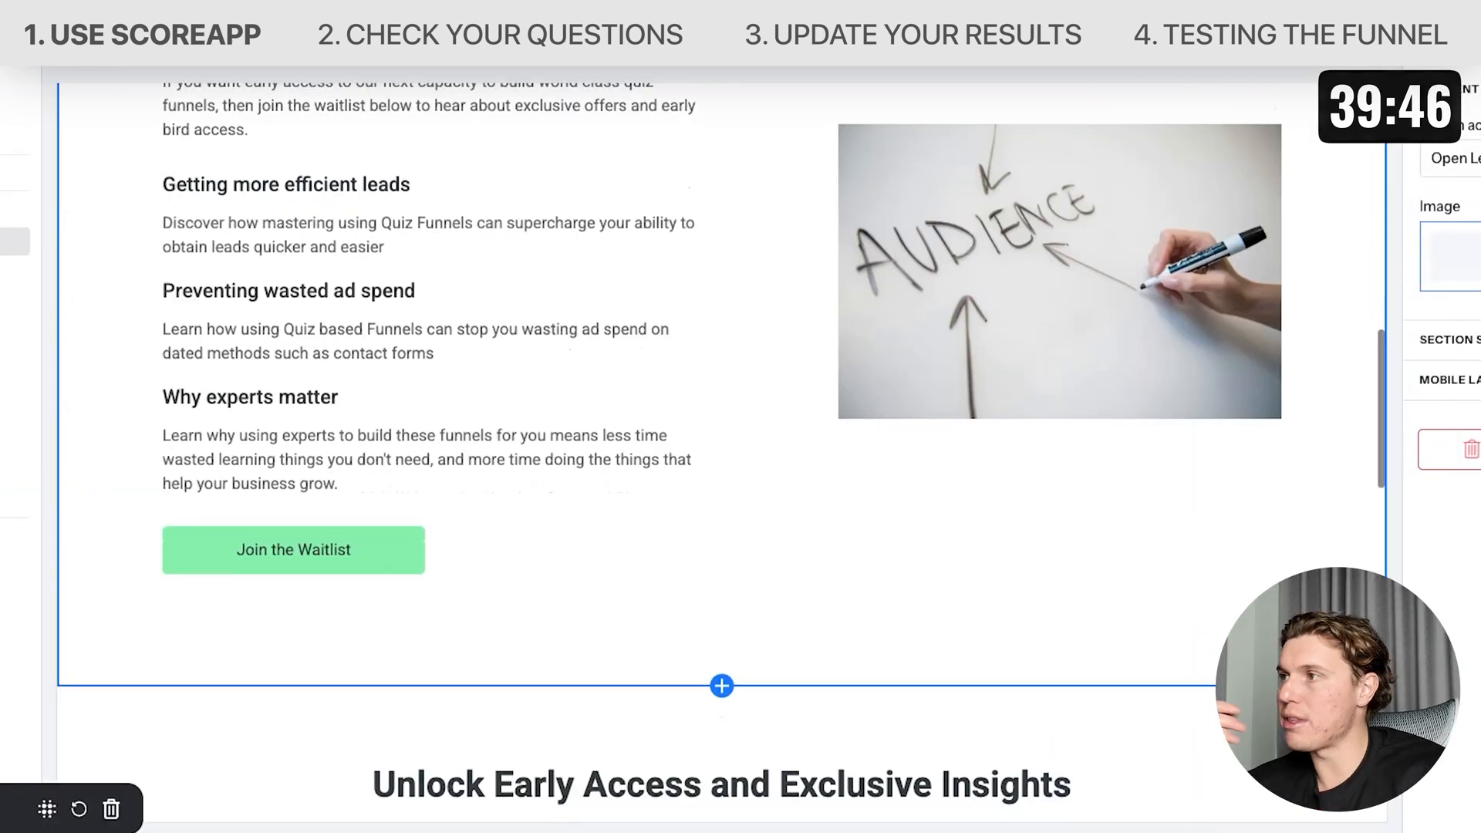
pyautogui.scroll(-7, 721, 455)
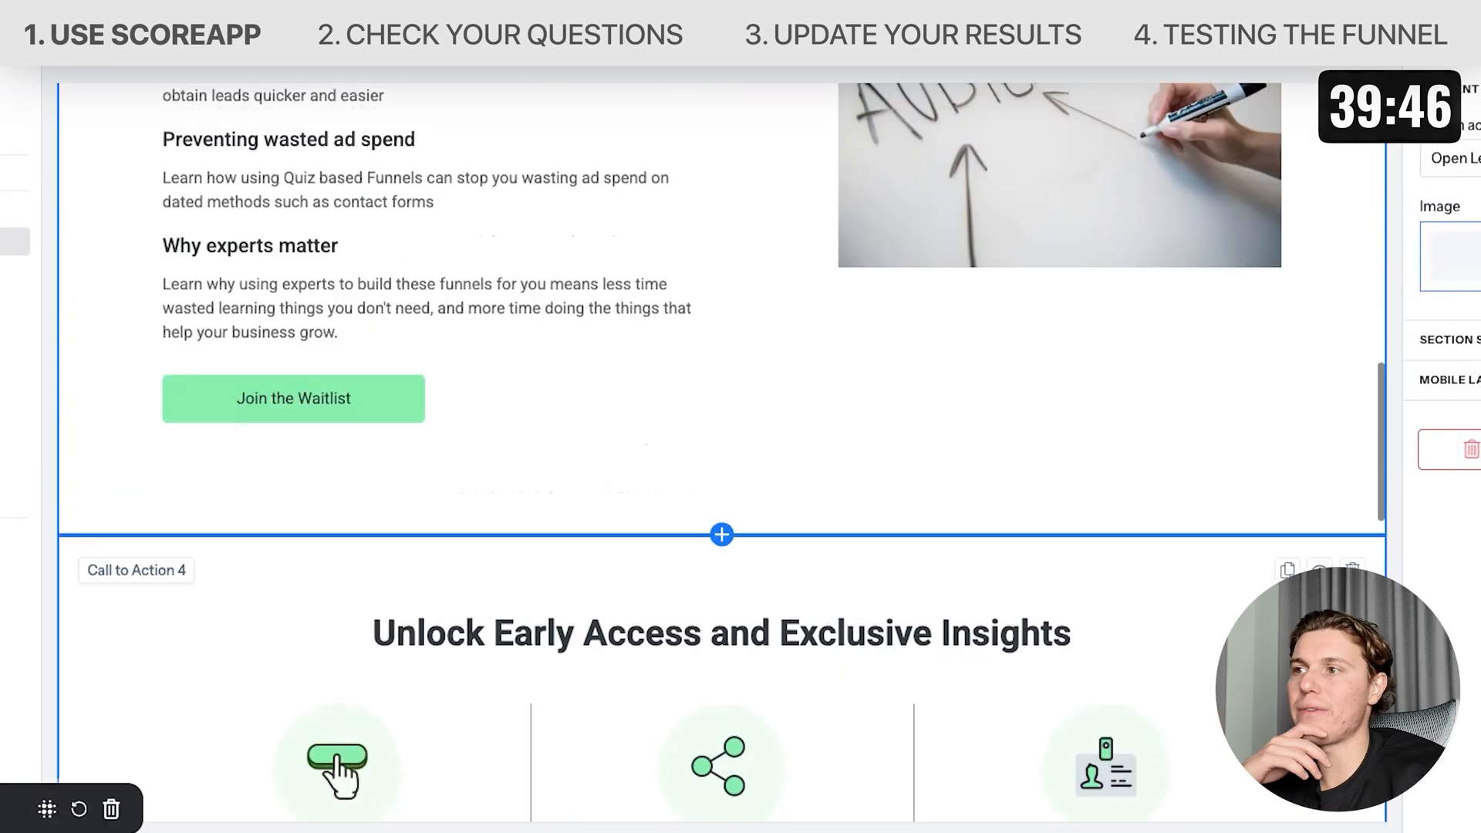
pyautogui.scroll(18, 721, 455)
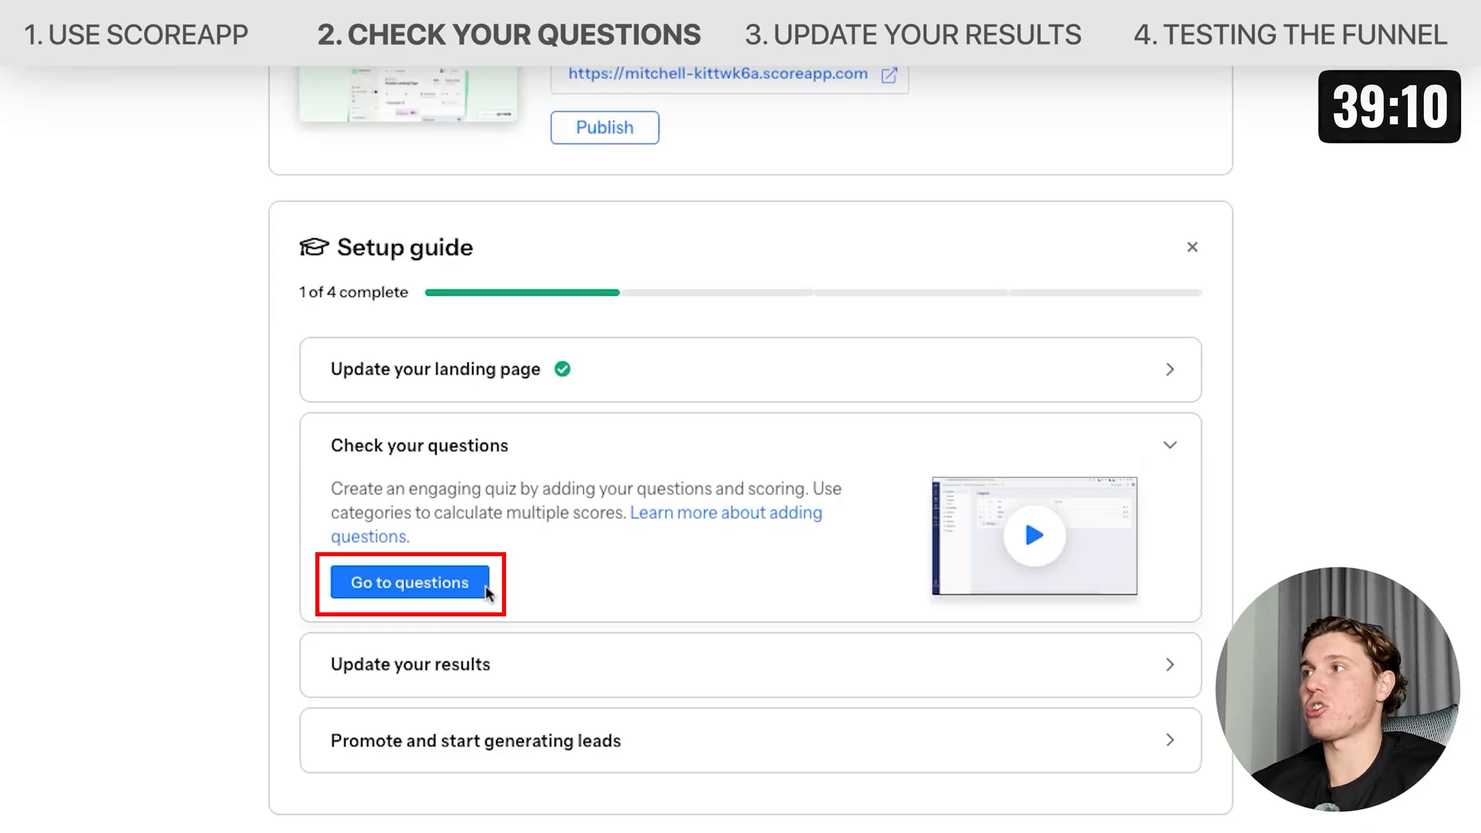
# Rewrite the first question as 'What is your primary goal with your marketing in 2026?'.
pyautogui.click(484, 588)
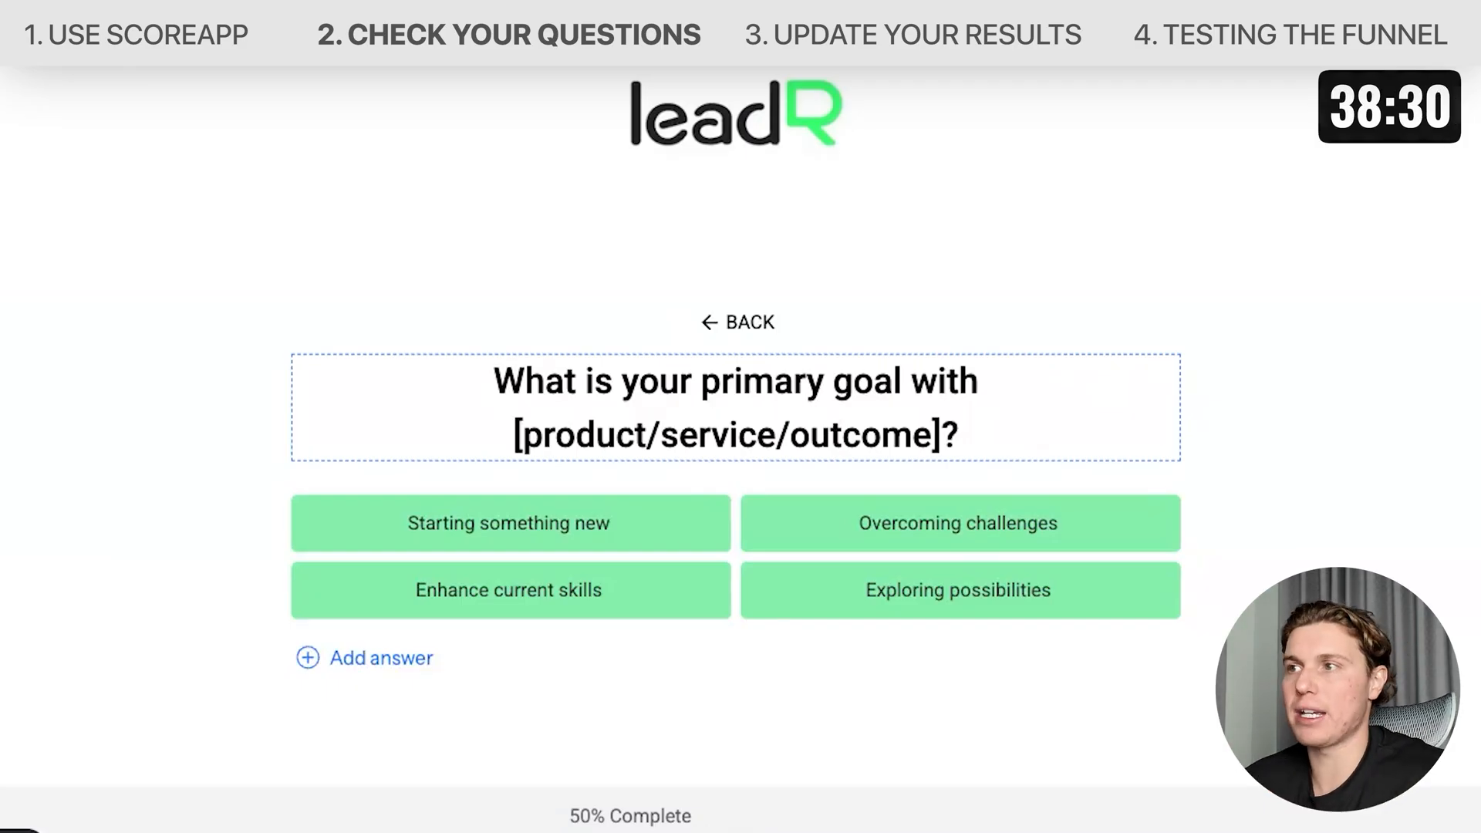
pyautogui.moveTo(942, 432); pyautogui.dragTo(524, 435)
pyautogui.press('BackSpace')
pyautogui.press('BackSpace')
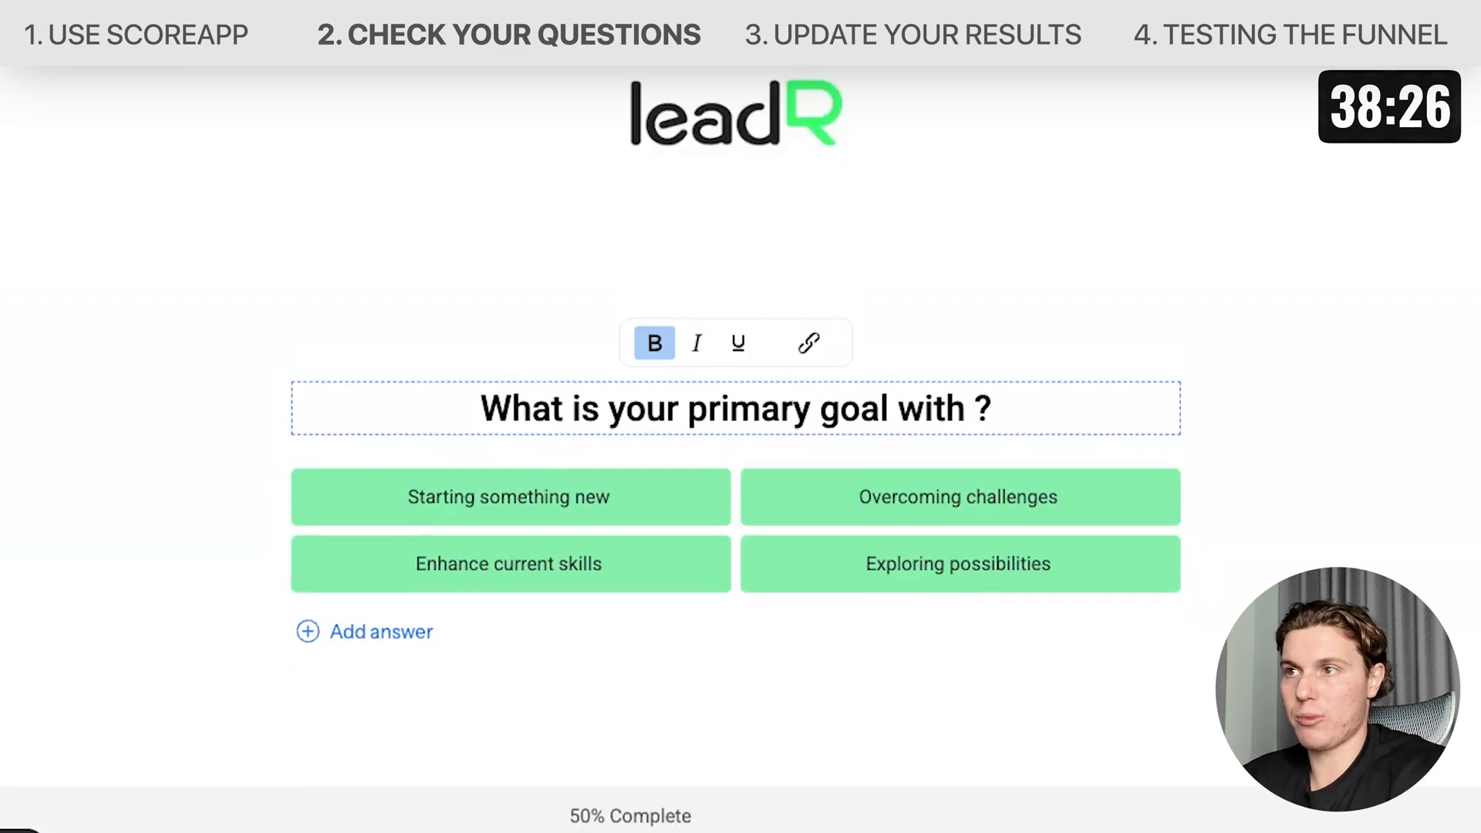
pyautogui.write('your marketing in')
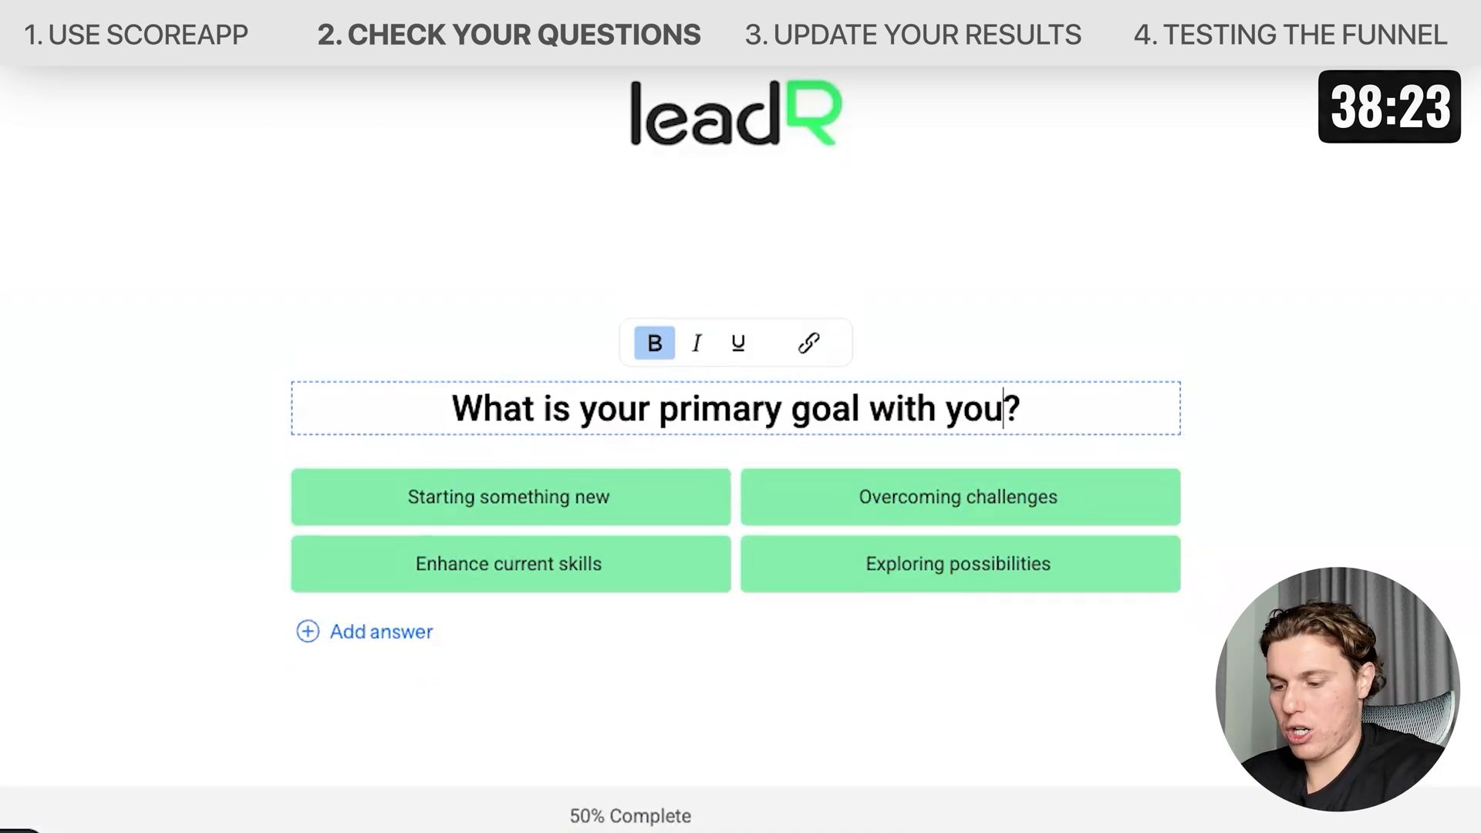
pyautogui.write(' 2026')
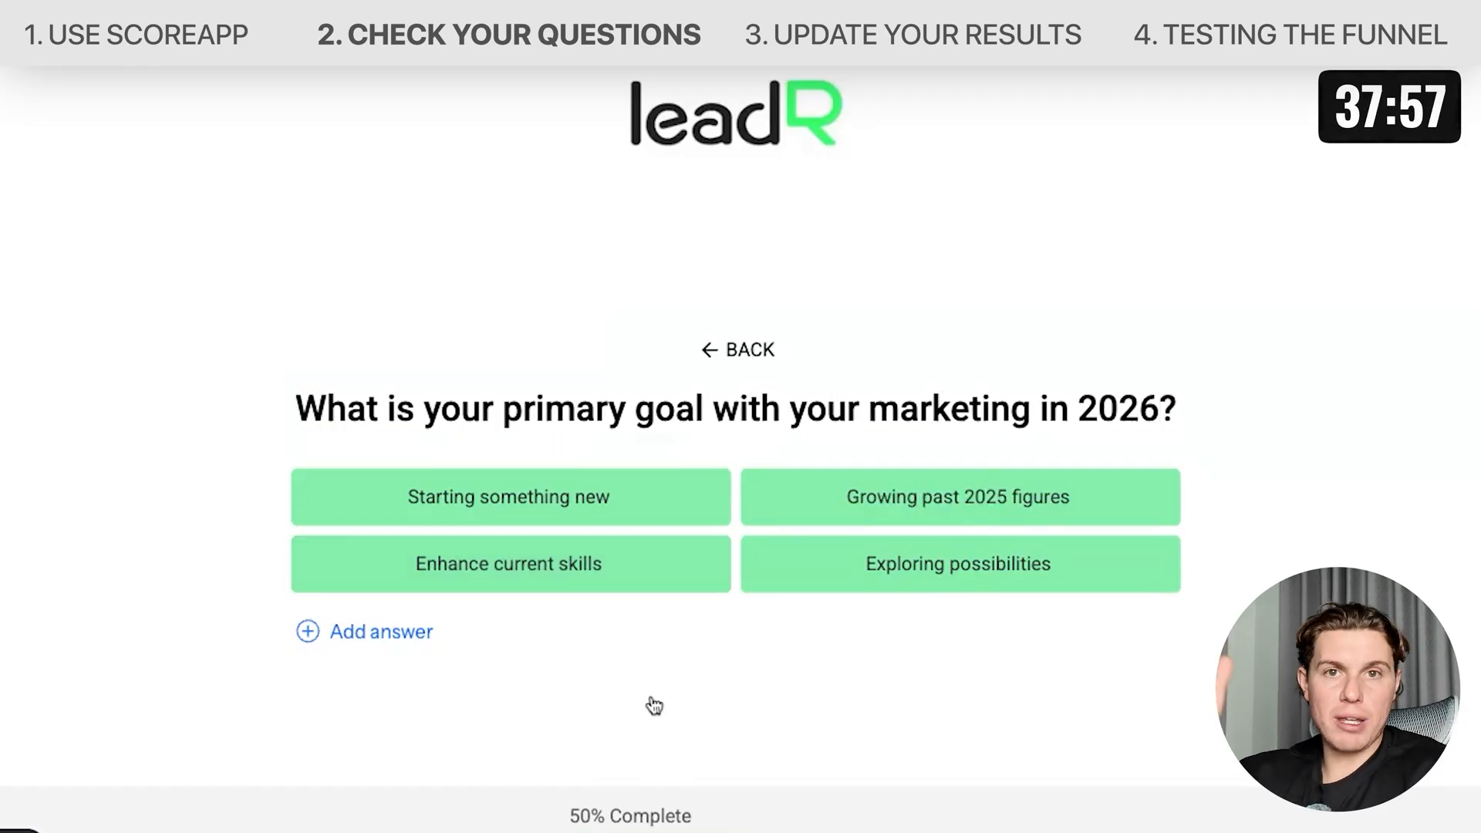
# Change the first answer to 'Launching a new product'.
pyautogui.tripleClick(474, 494)
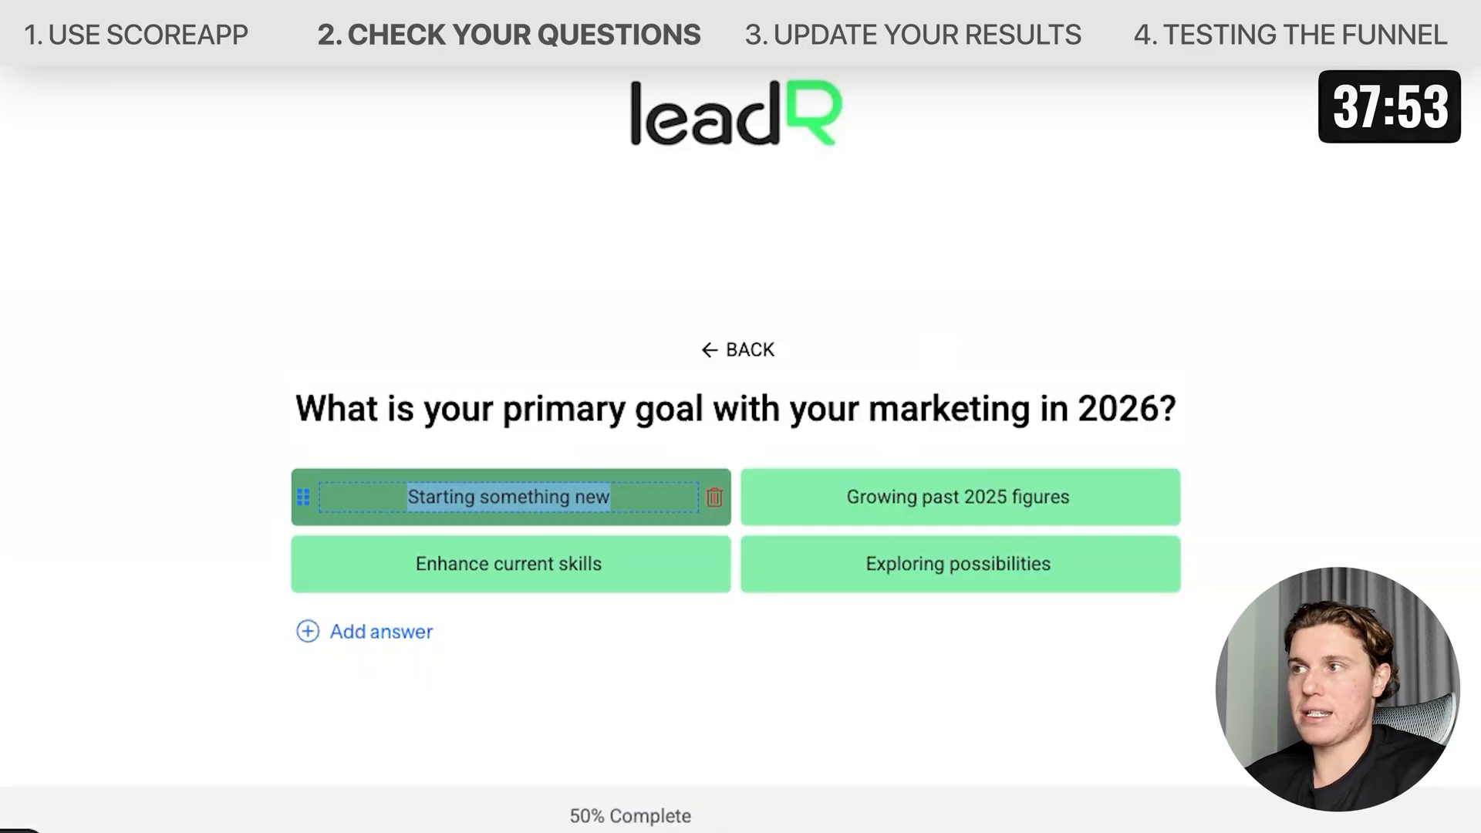
pyautogui.write('Launching a')
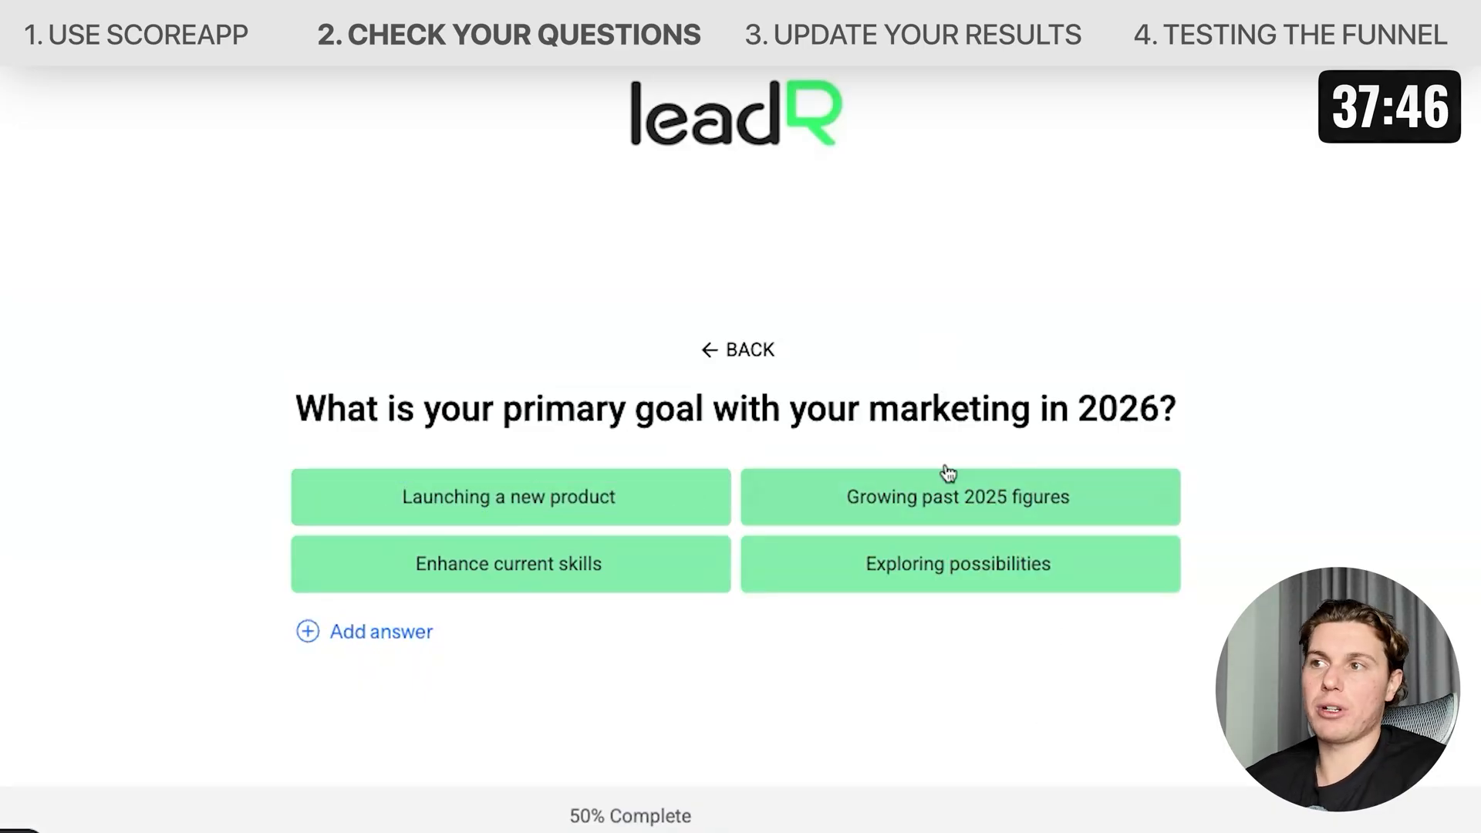
pyautogui.click(949, 493)
pyautogui.tripleClick(948, 493)
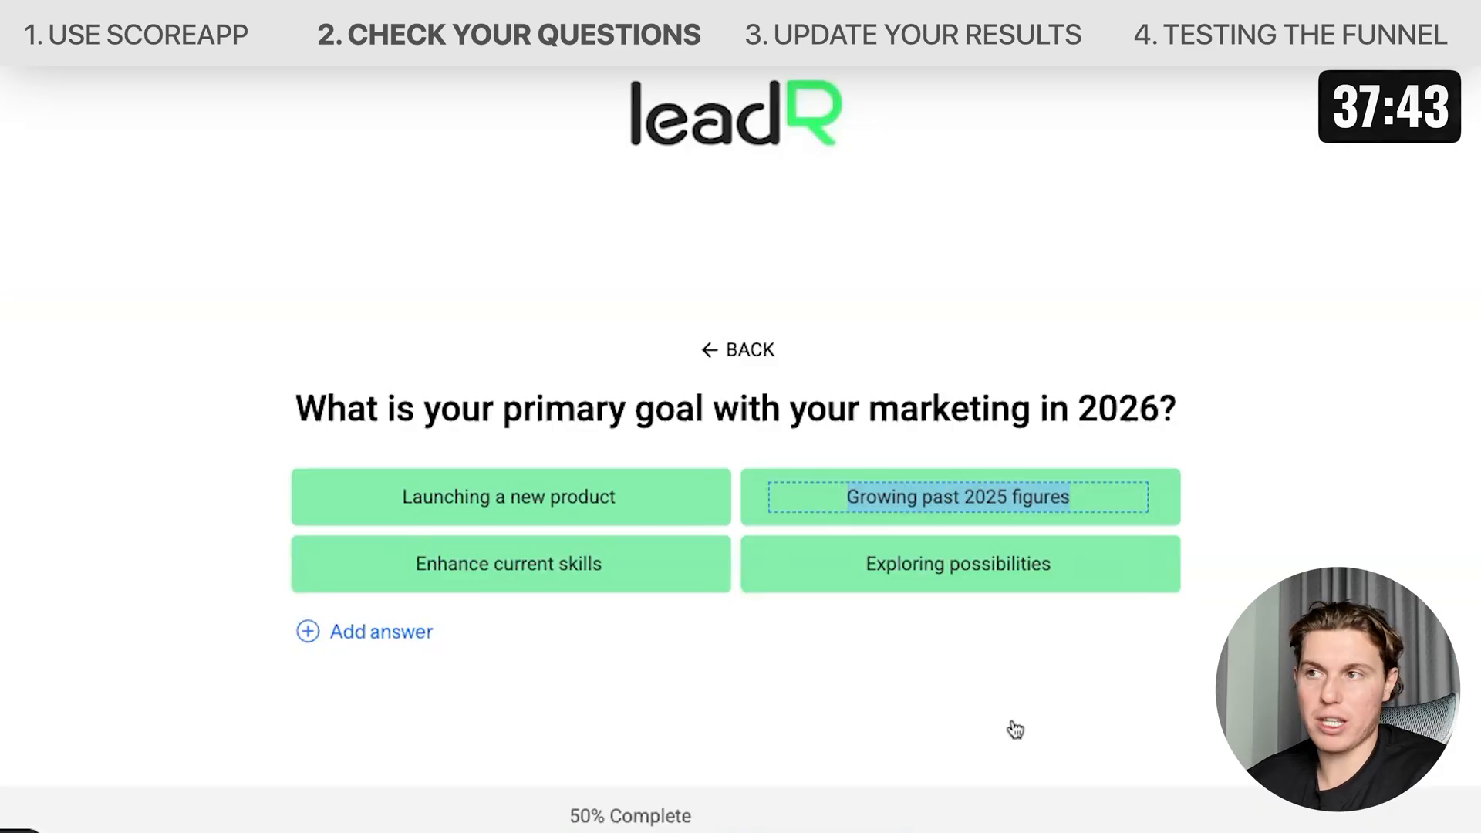
pyautogui.click(963, 742)
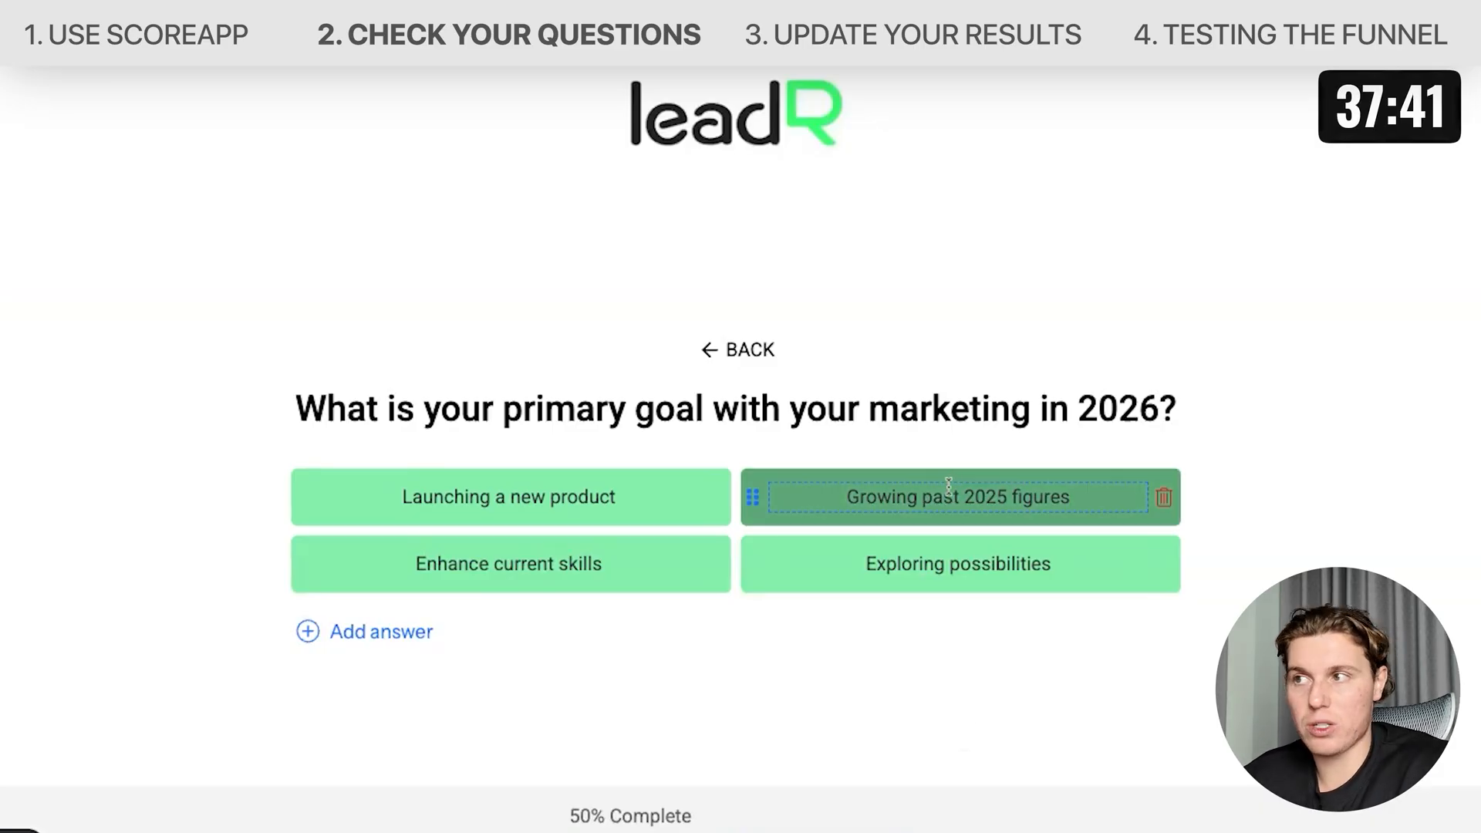
# Change the third answer to 'Generating more top of funnel leads'.
pyautogui.tripleClick(503, 556)
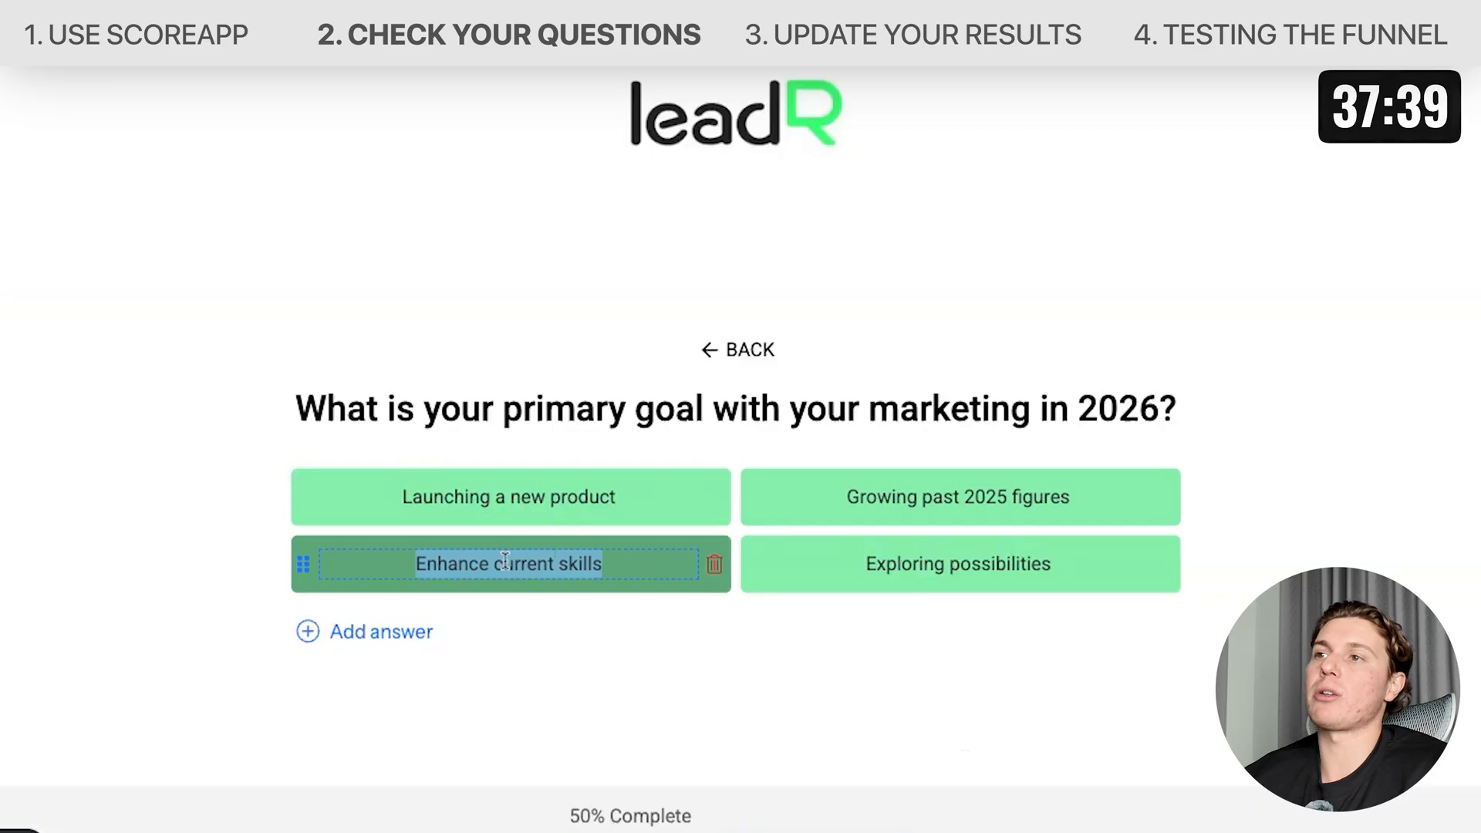
pyautogui.write('Generating more top of funn')
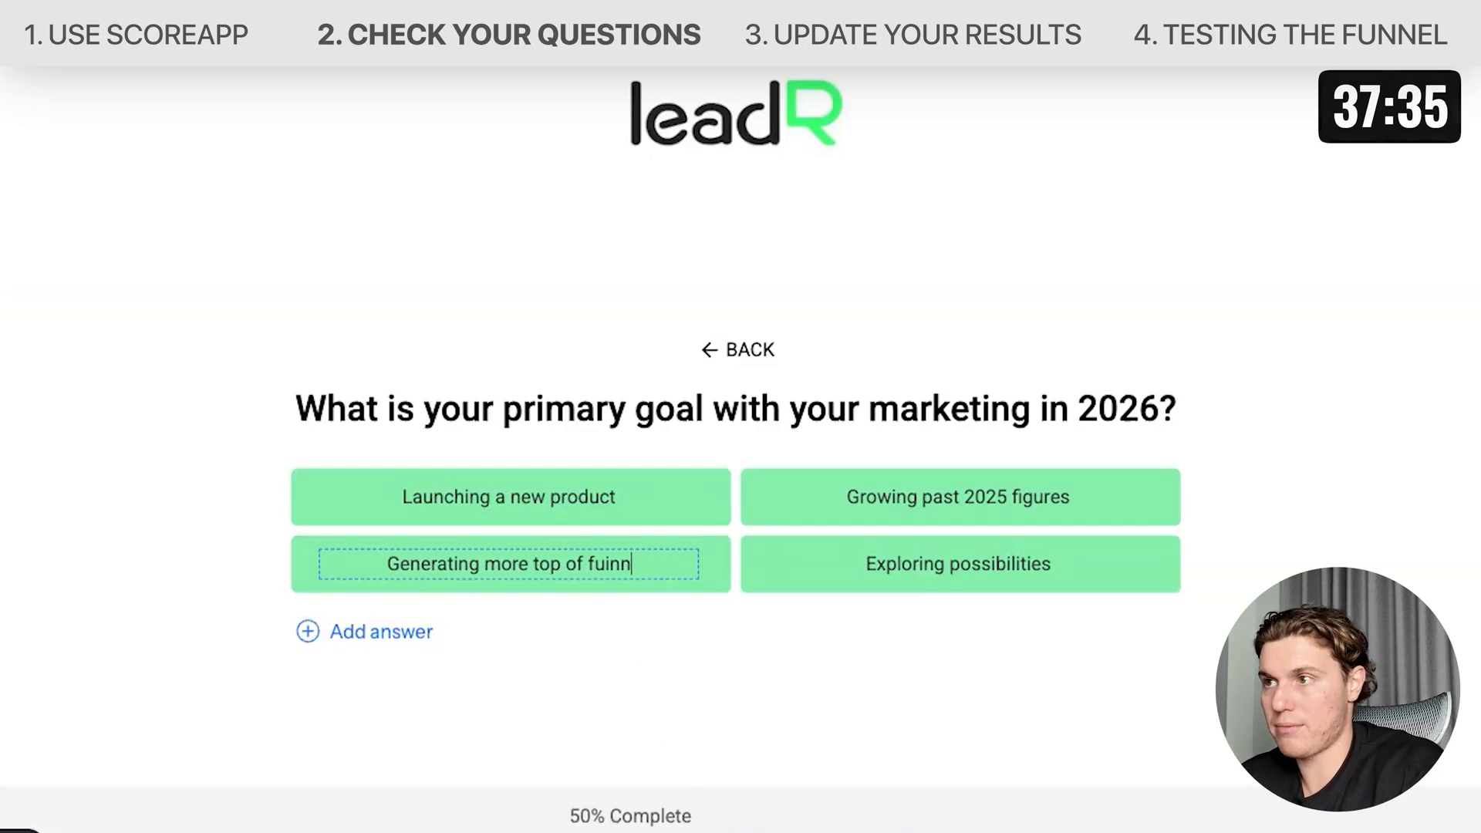
pyautogui.write('el leads')
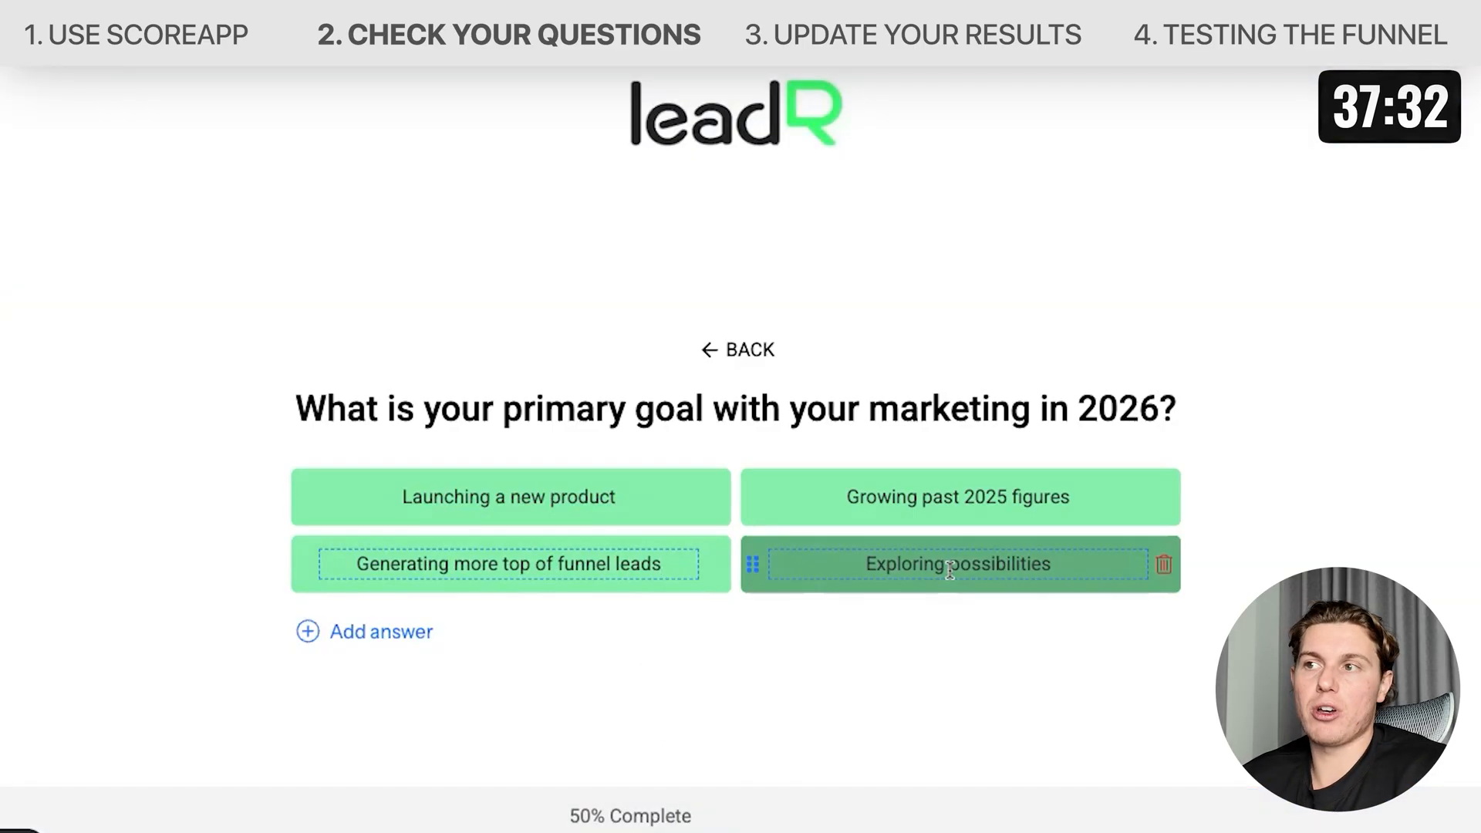
# Change the fourth answer to 'Market education'.
pyautogui.click(949, 568)
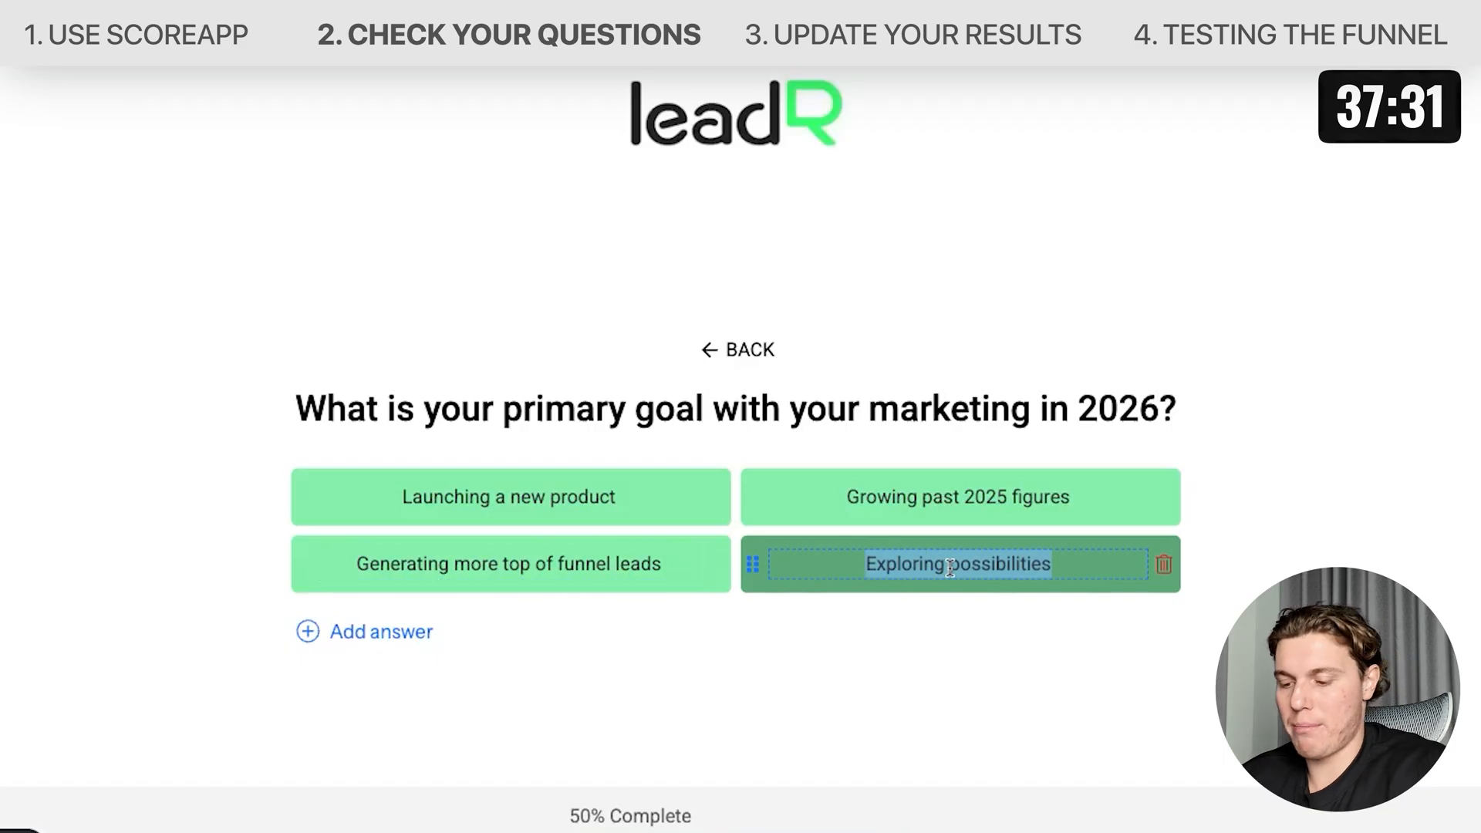
pyautogui.write('Market educat')
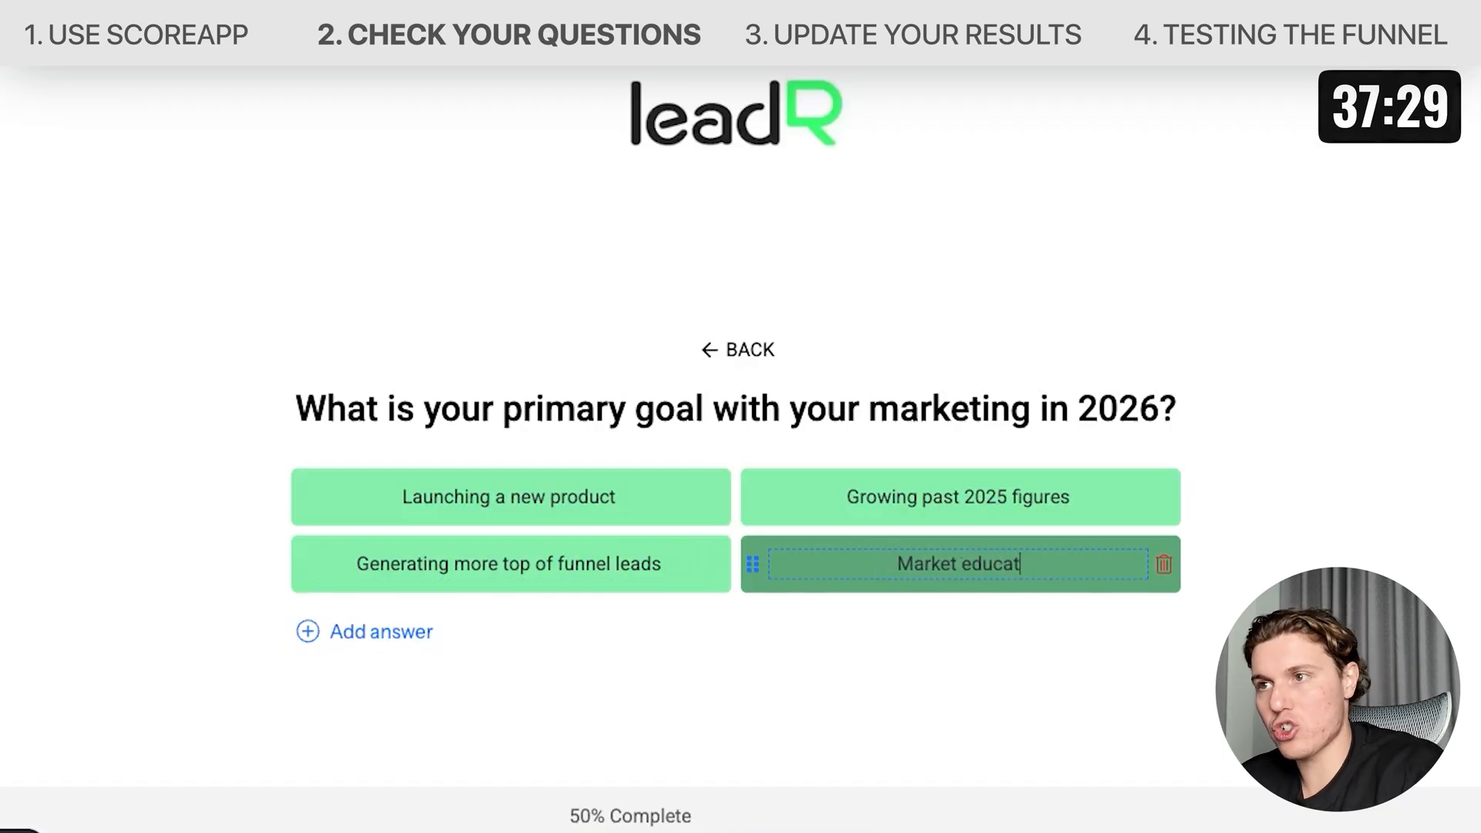
pyautogui.click(1286, 797)
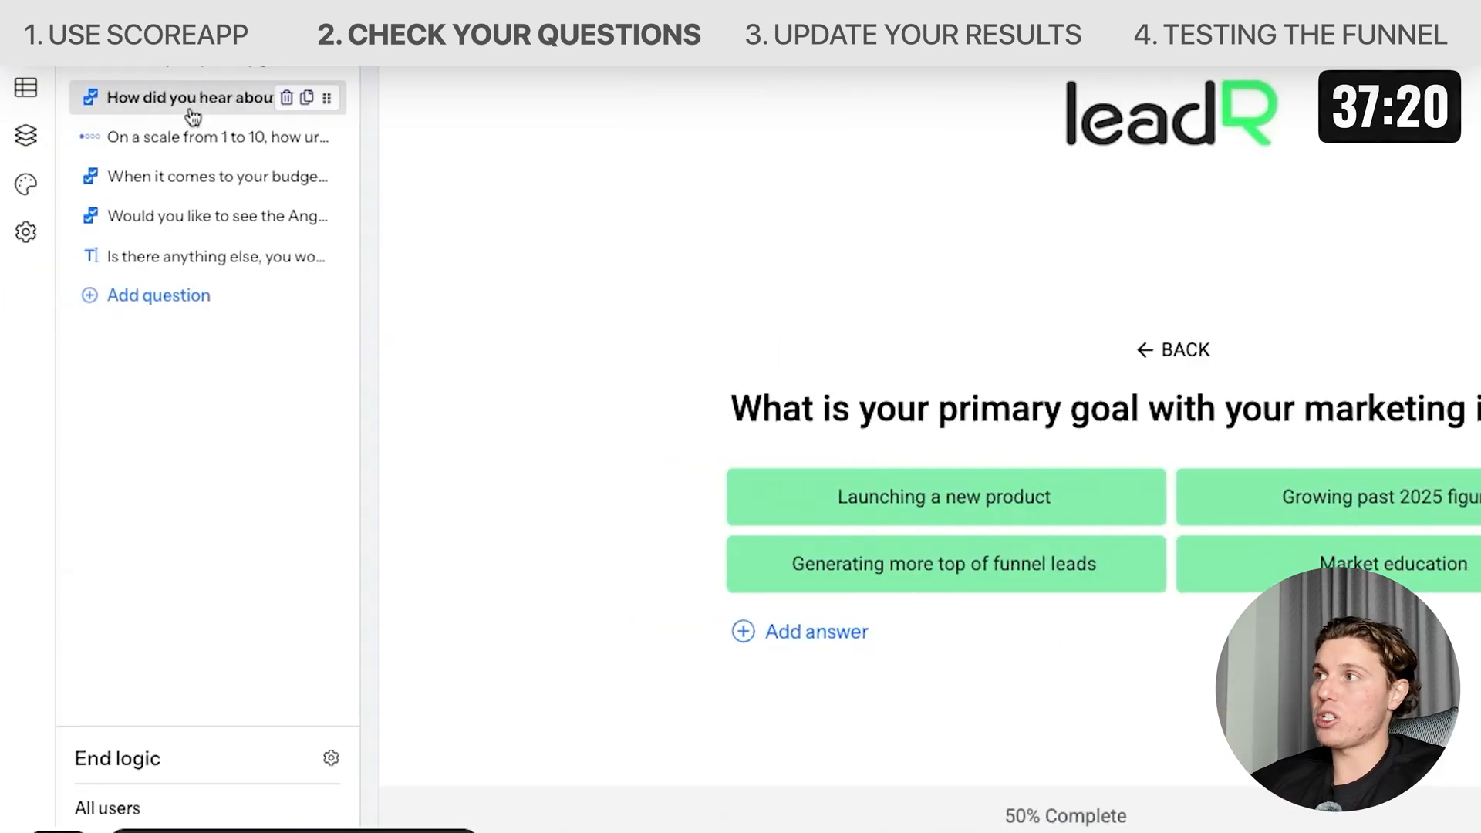
# Open the urgency-scale question and try editing its [product/service/outcome] placeholder.
pyautogui.click(190, 108)
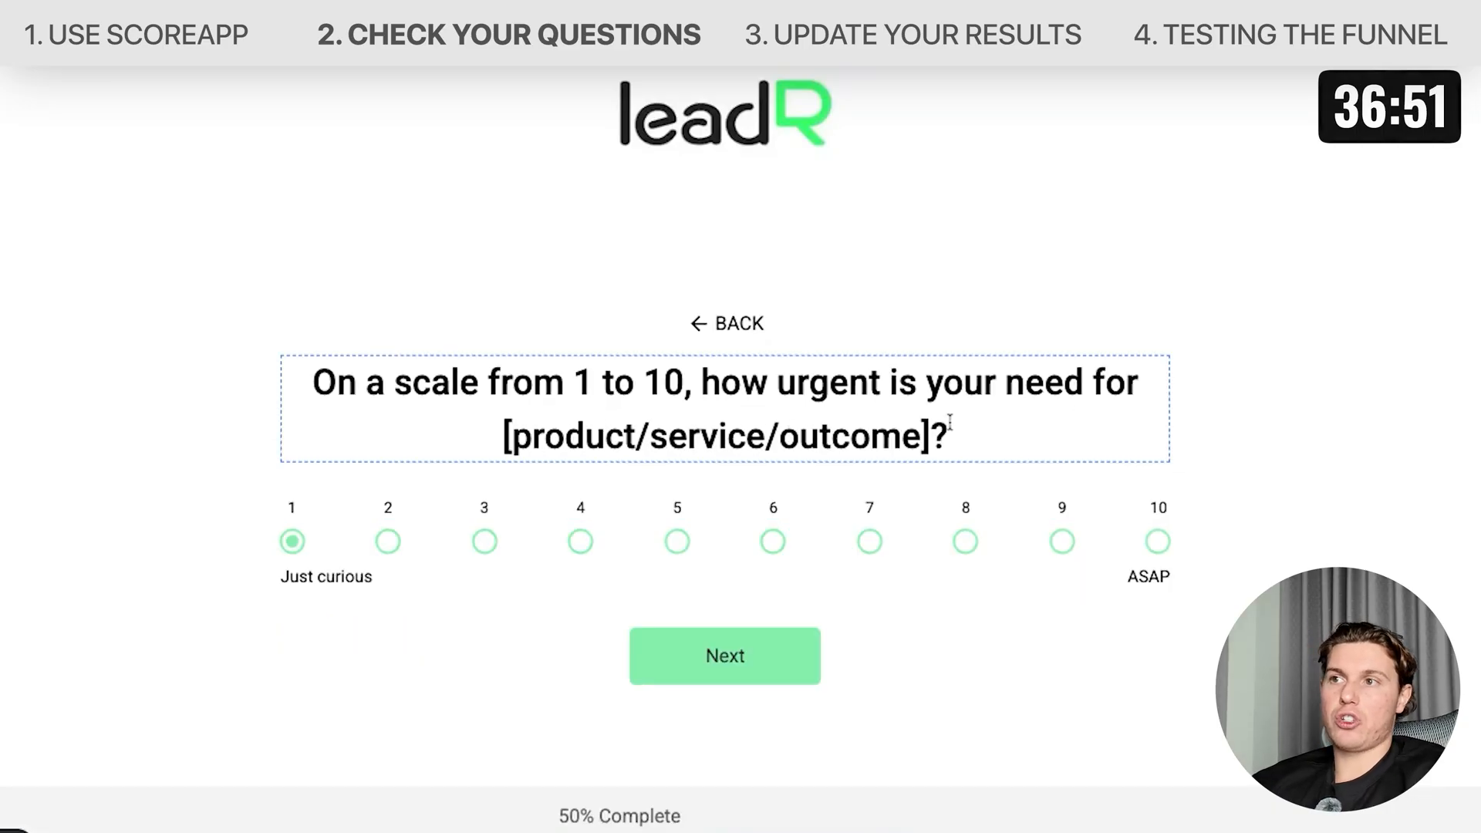
pyautogui.moveTo(928, 435); pyautogui.dragTo(545, 436)
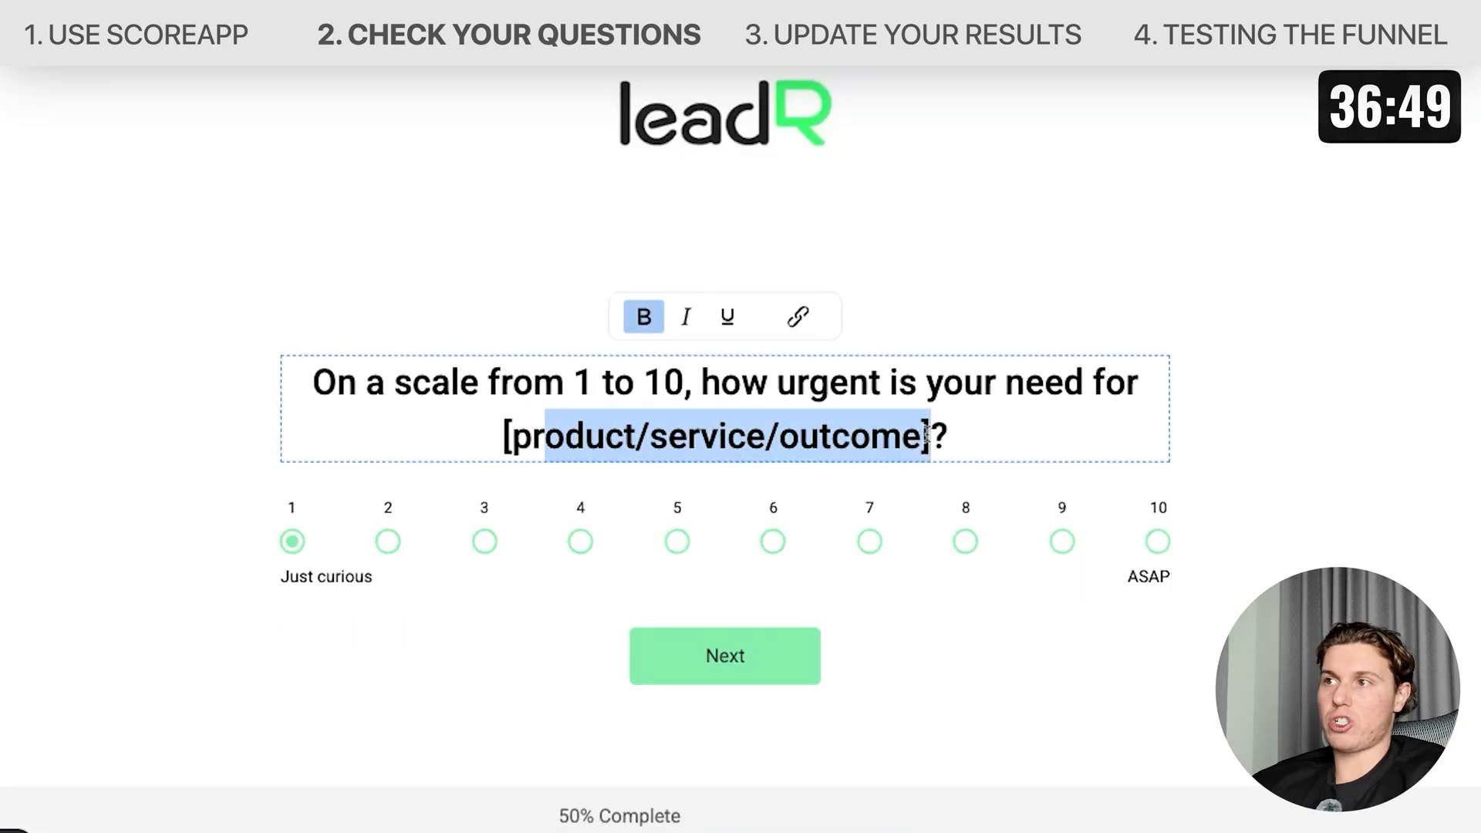
pyautogui.write('q')
pyautogui.press('BackSpace')
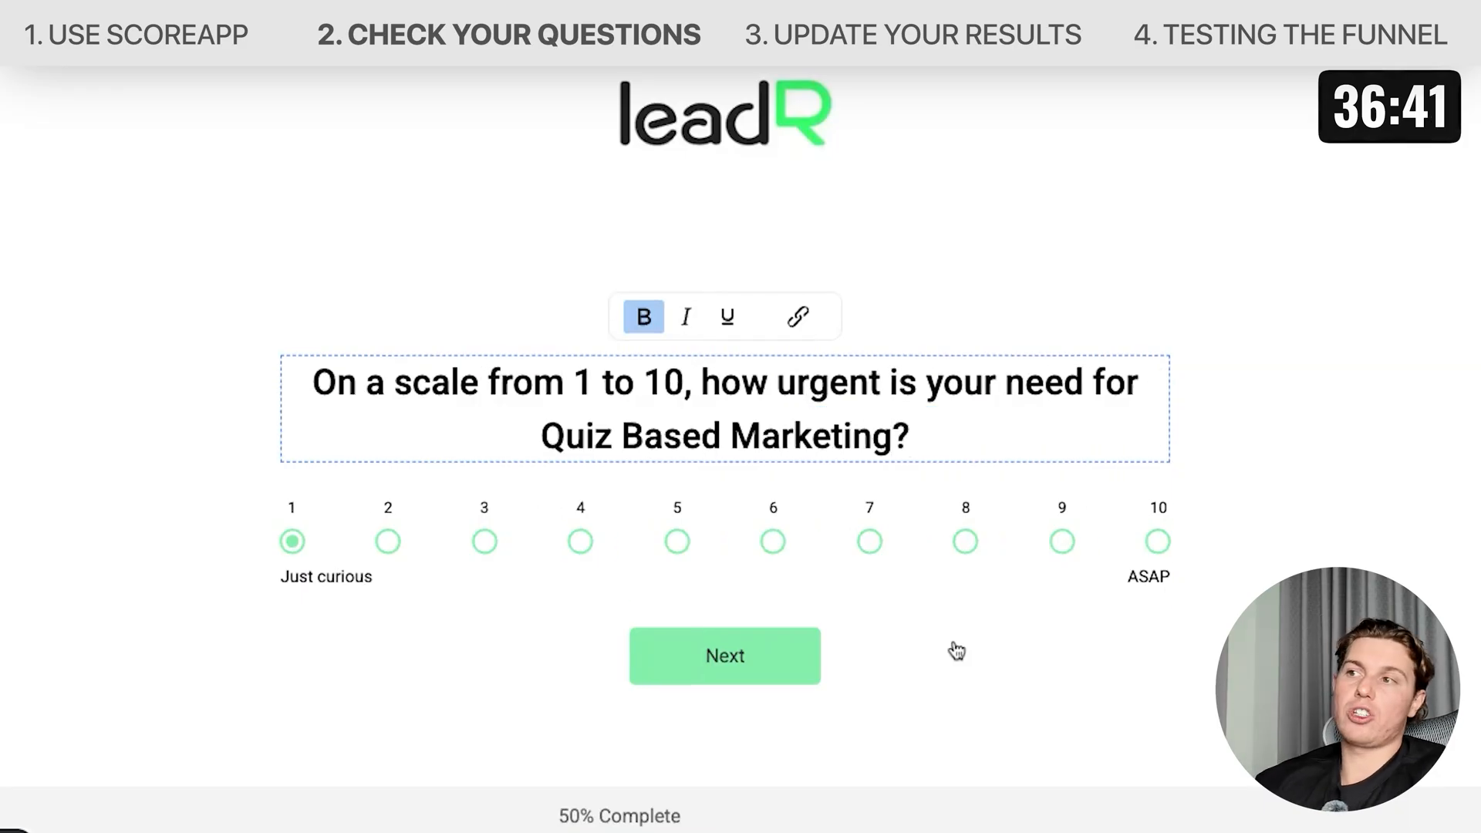
pyautogui.click(956, 651)
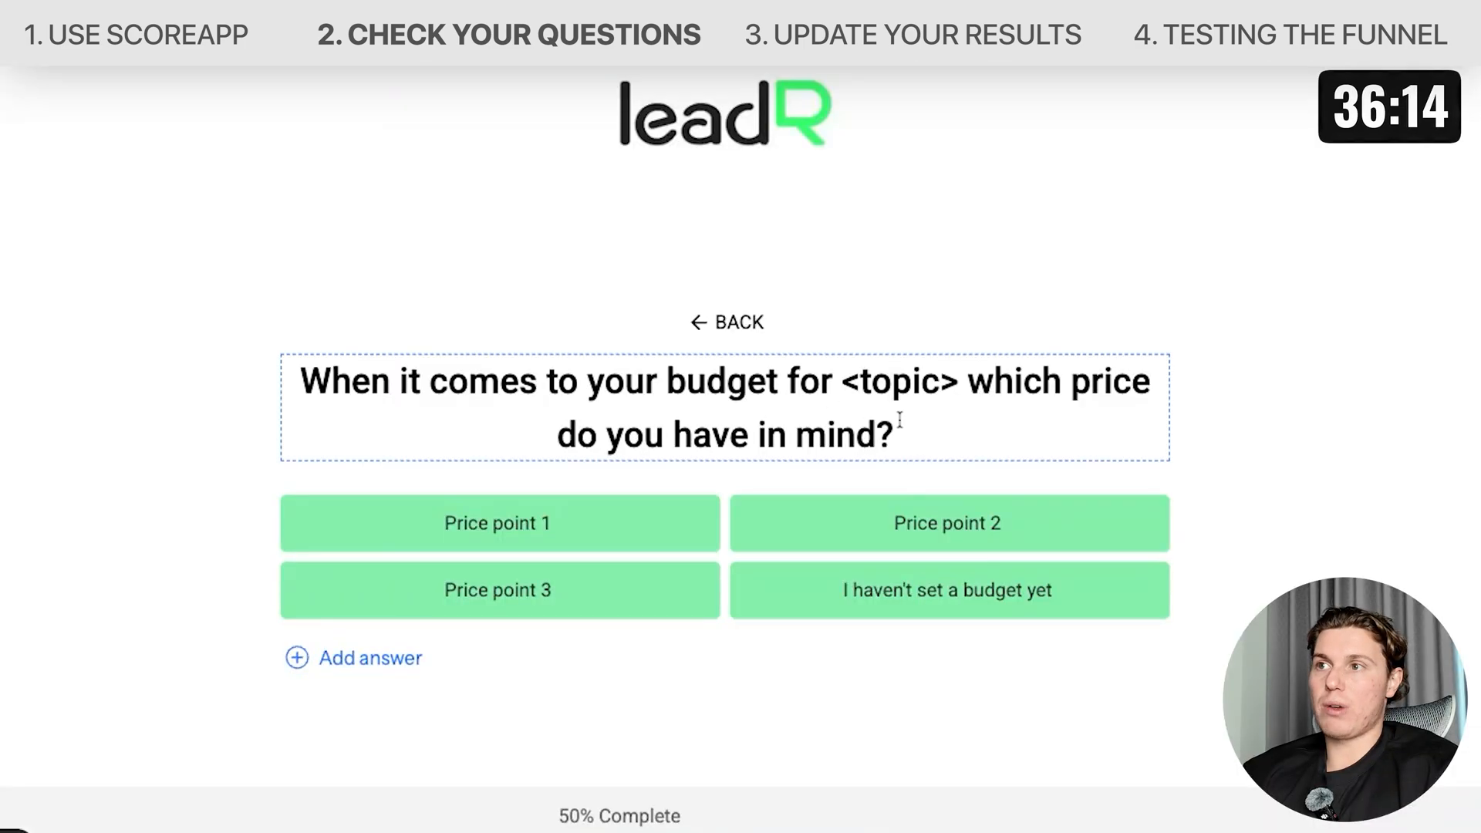
# Rewrite the budget question as 'What is your forecasted monthly marketing budget for 2026?'.
pyautogui.moveTo(848, 379); pyautogui.dragTo(960, 381)
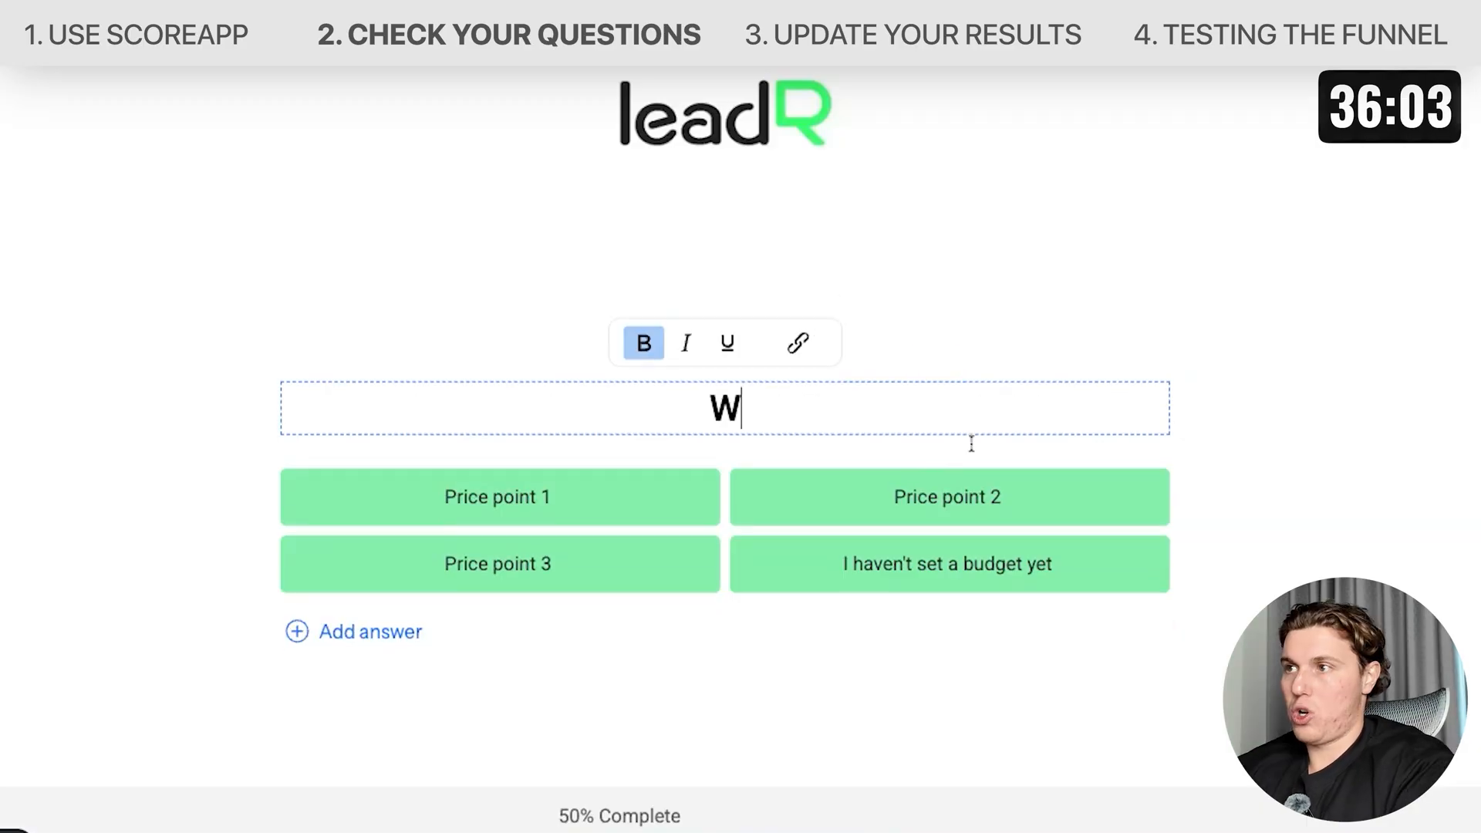
pyautogui.write('fore')
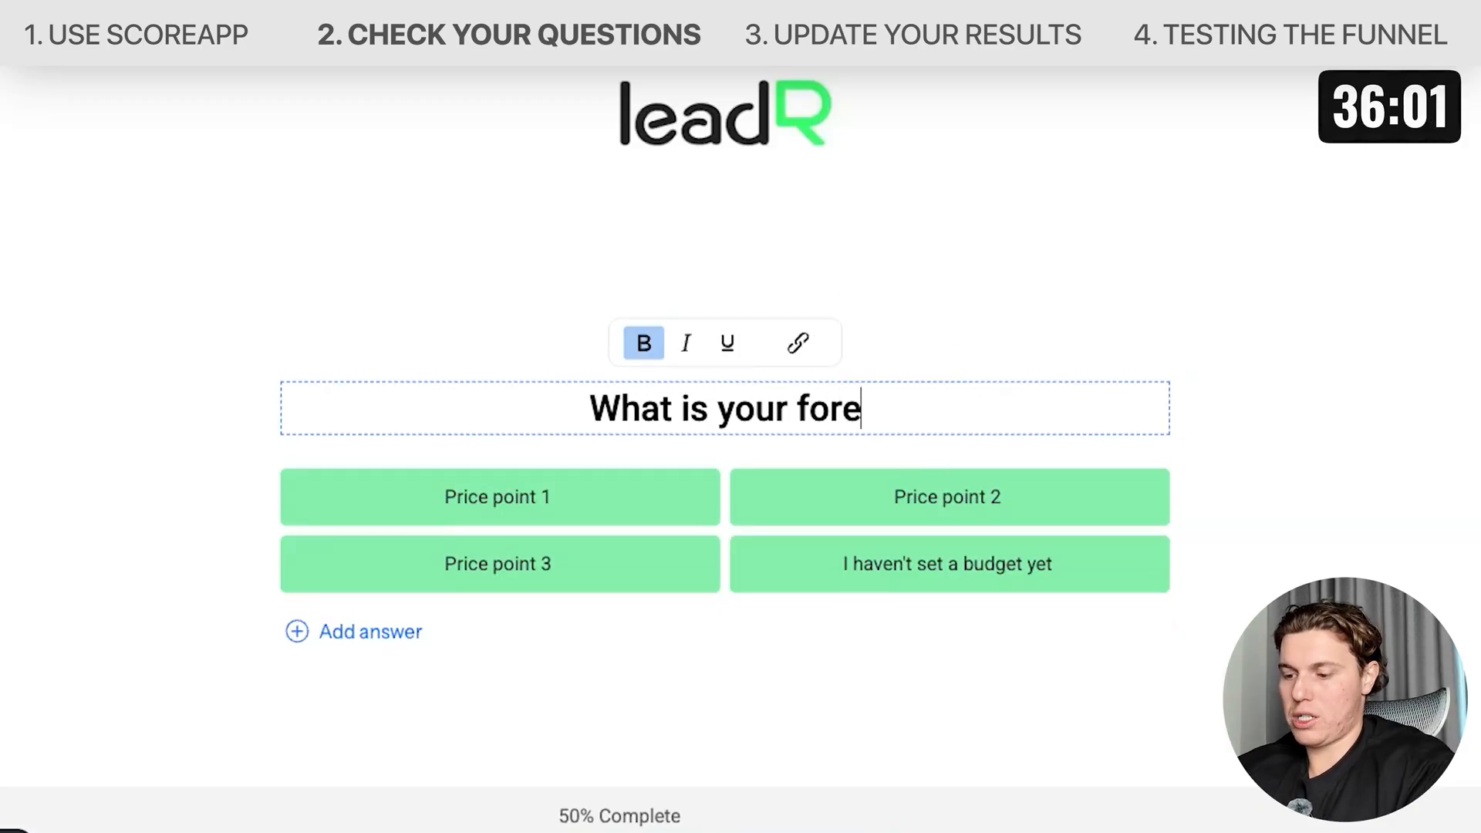
pyautogui.write('casted monthly')
pyautogui.press('BackSpace')
pyautogui.write('ly marketing budget for 2026?')
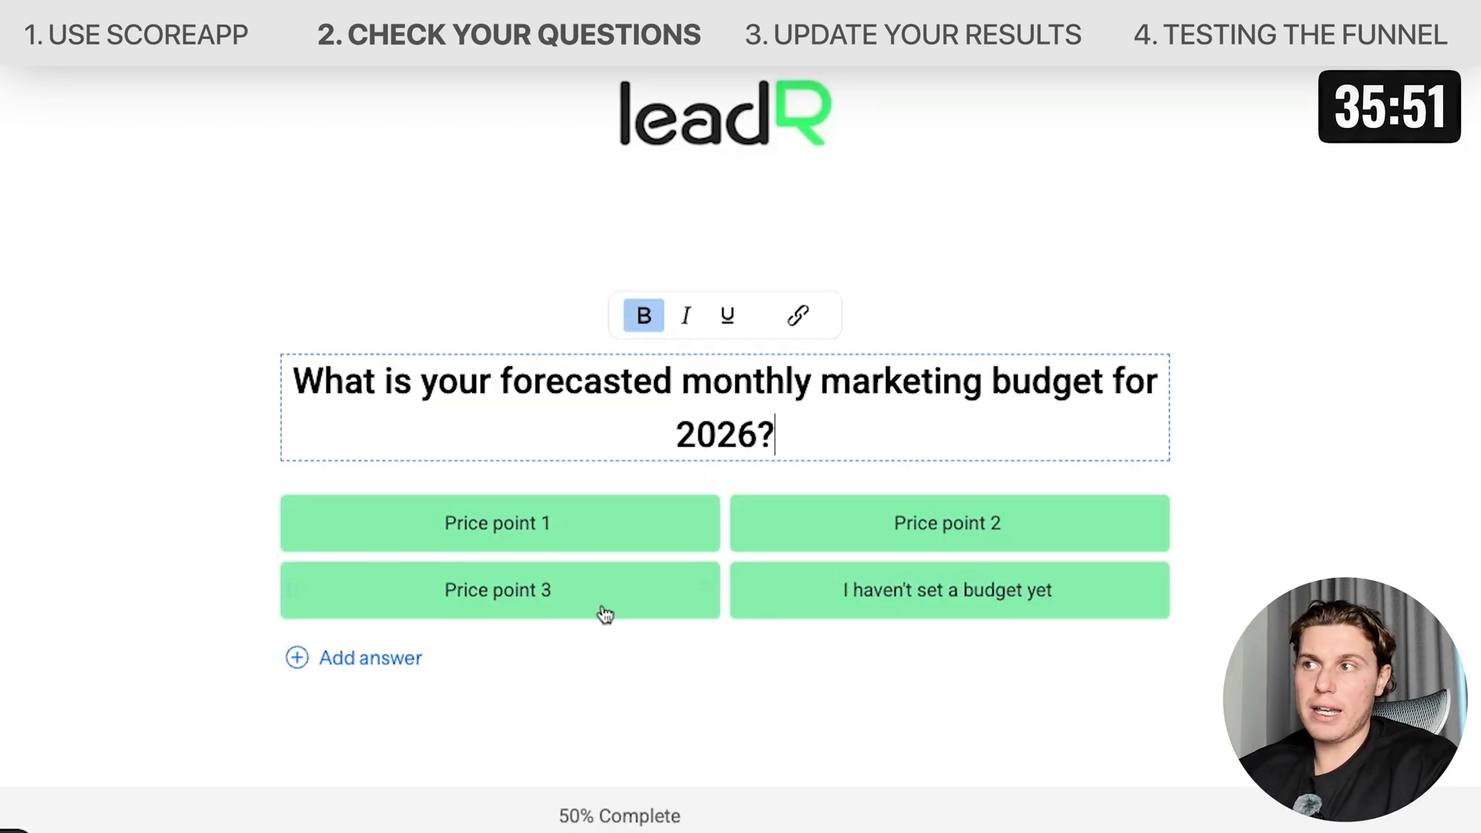
# Set the first two budget answers to '£0-£2000' and '£2000-£5000'.
pyautogui.click(517, 524)
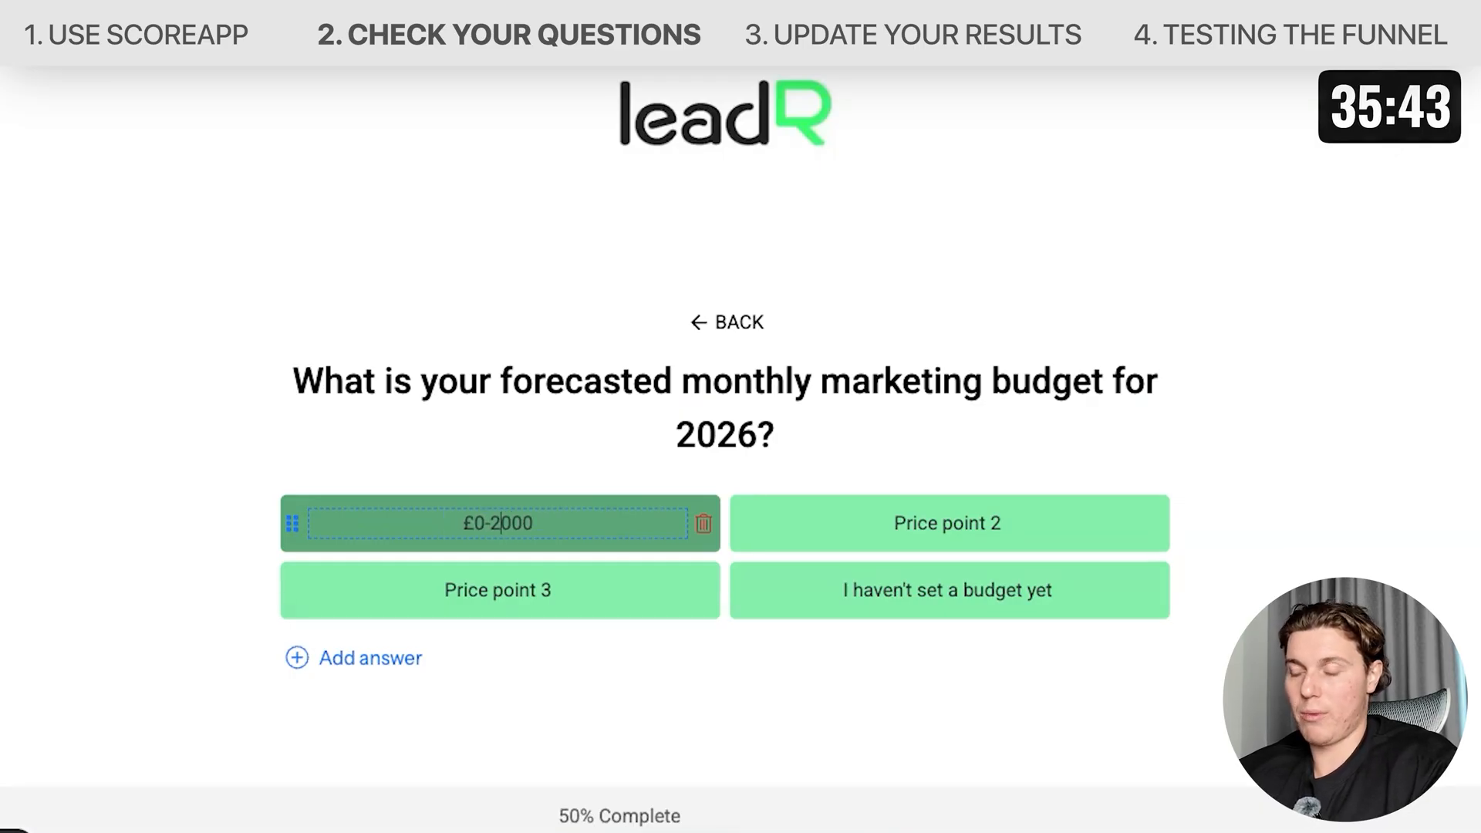
pyautogui.click(956, 523)
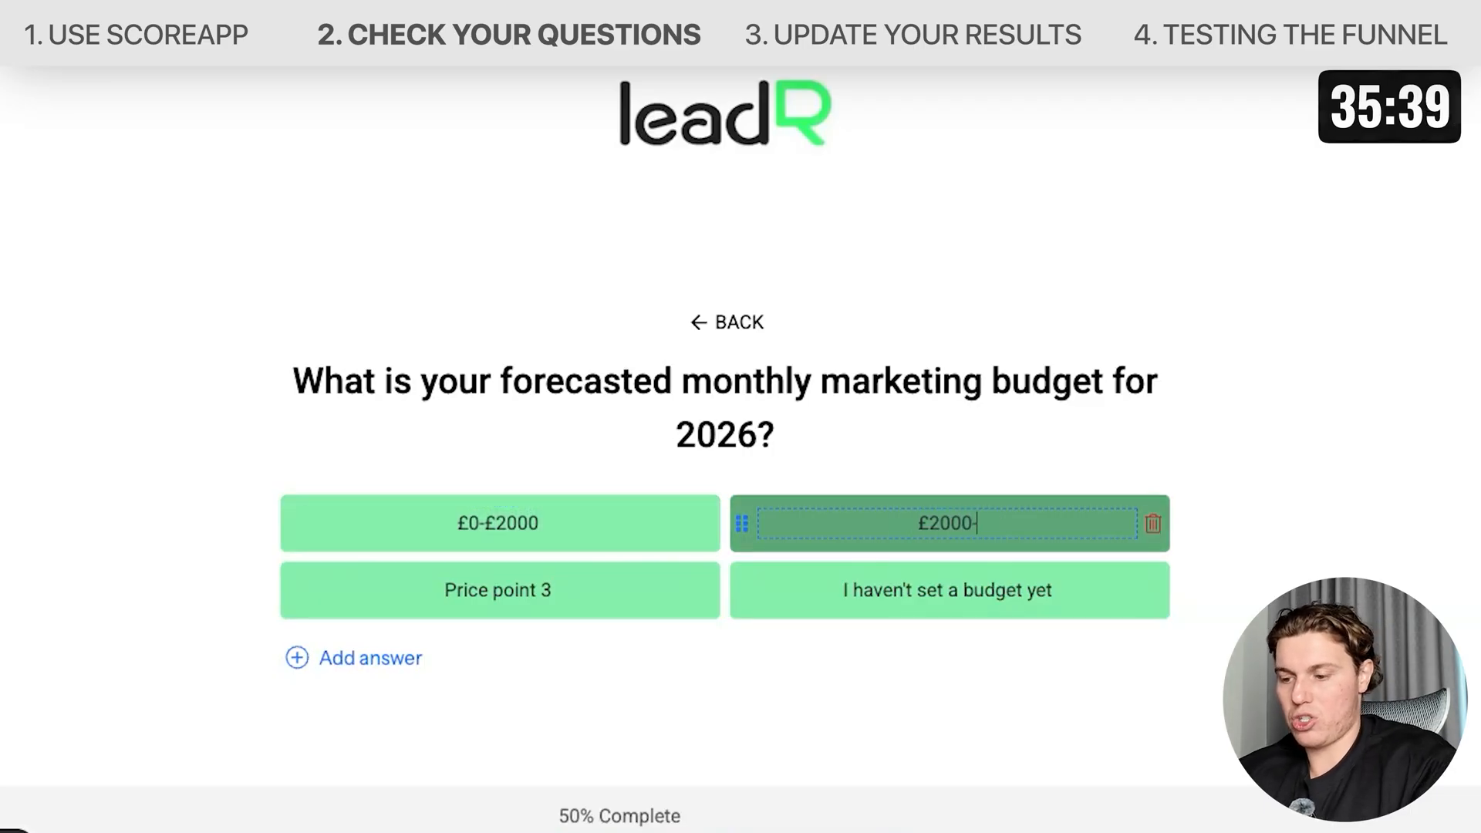
pyautogui.write('£2000-£5000')
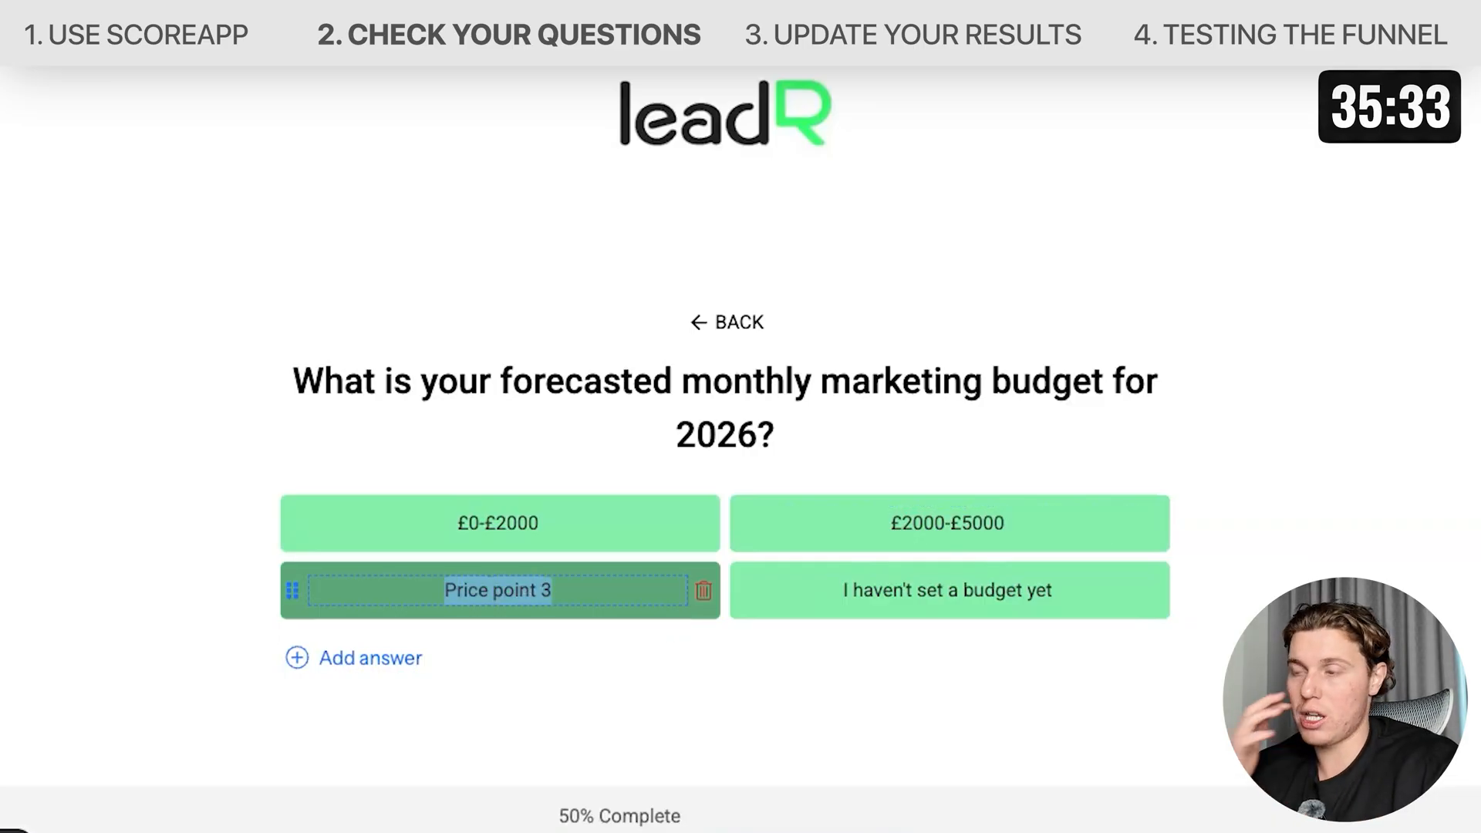
# Set the third budget answer to '£5000-£10,000'.
pyautogui.write('£5000-£10')
pyautogui.write('000')
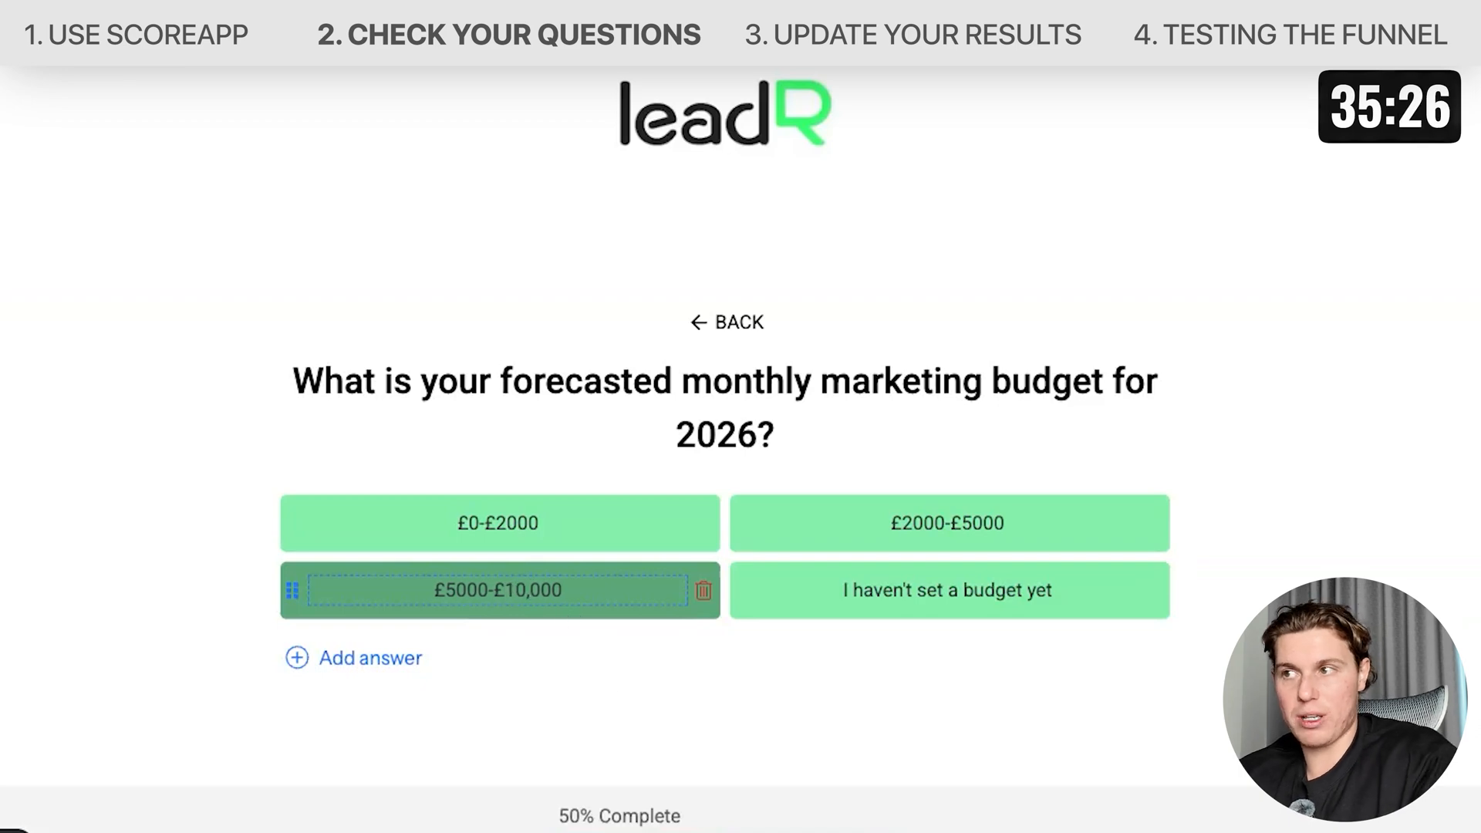
# Set the fourth budget answer to '£10,000'.
pyautogui.click(615, 719)
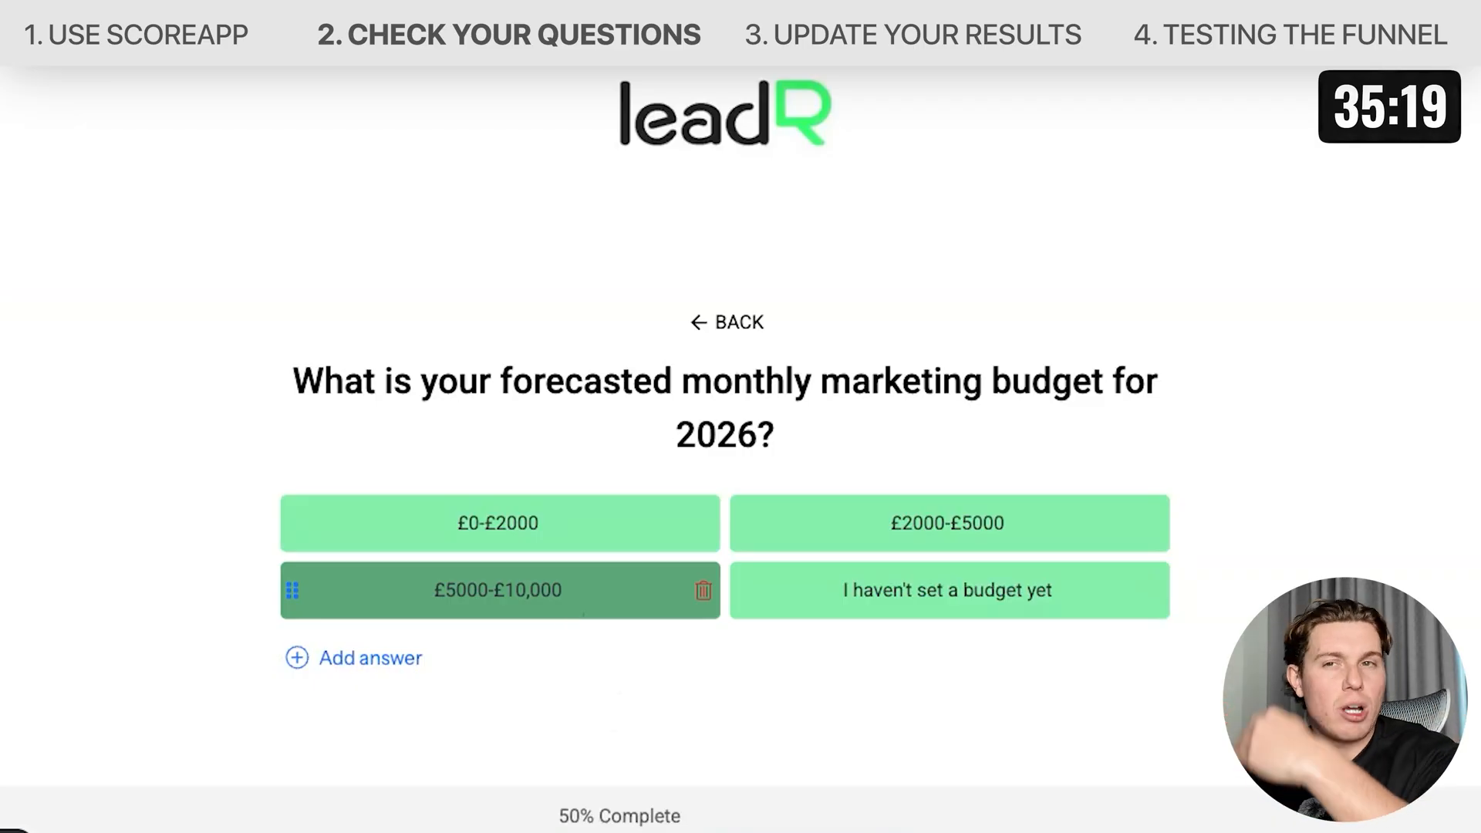
pyautogui.click(1038, 567)
pyautogui.tripleClick(942, 588)
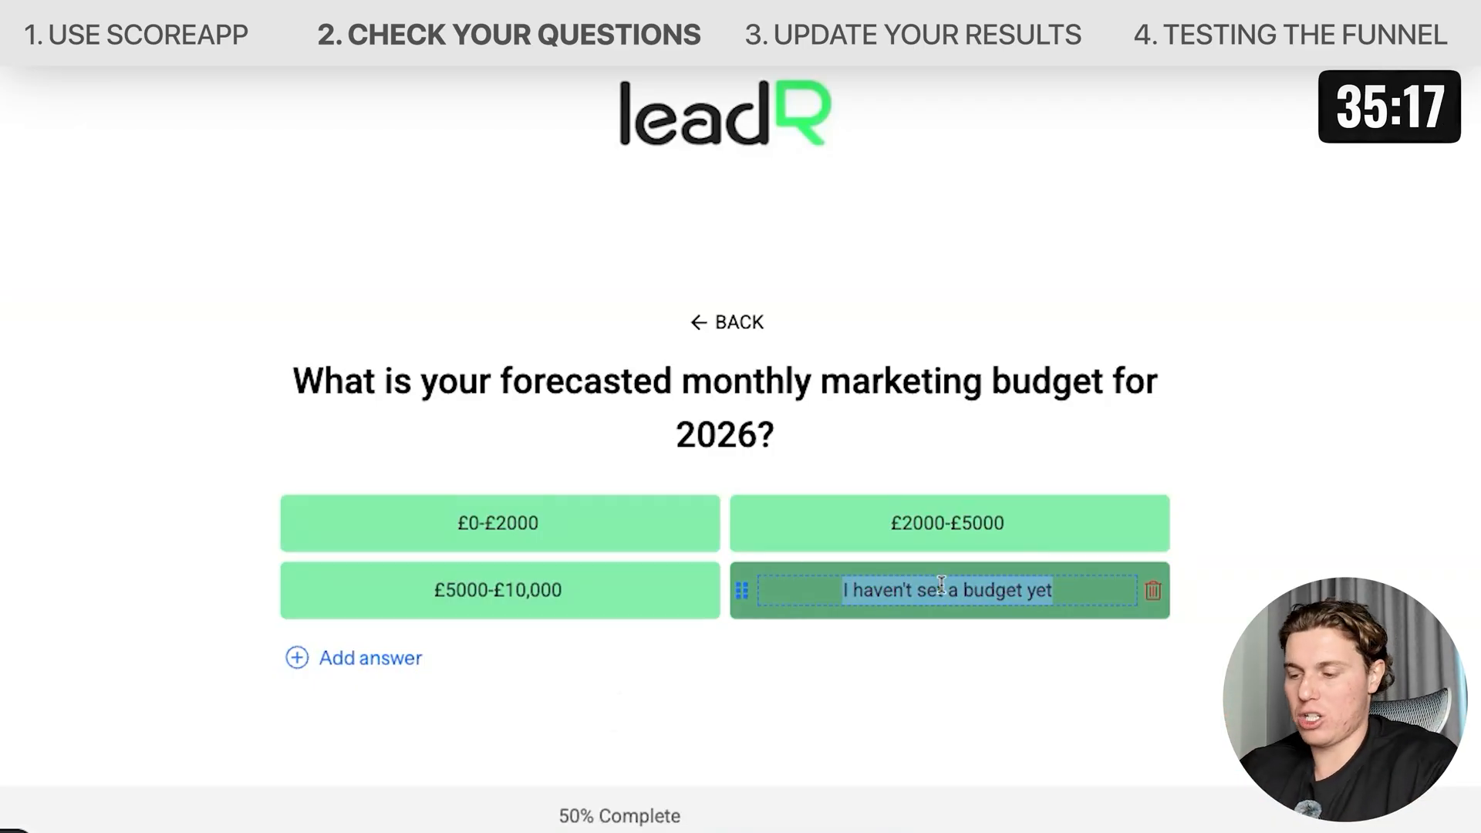
pyautogui.press('BackSpace')
pyautogui.write('£10,')
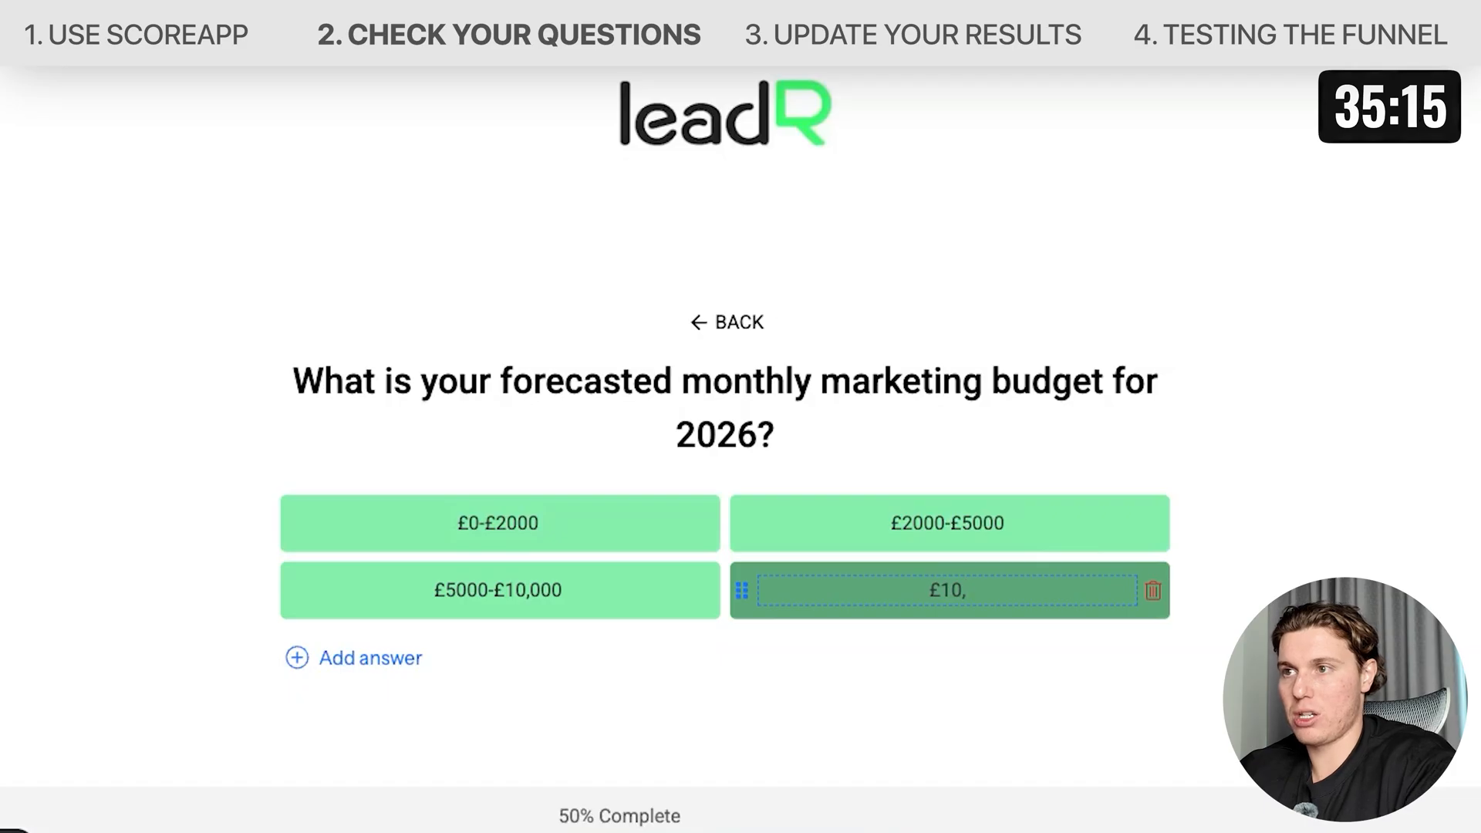
pyautogui.write('000+')
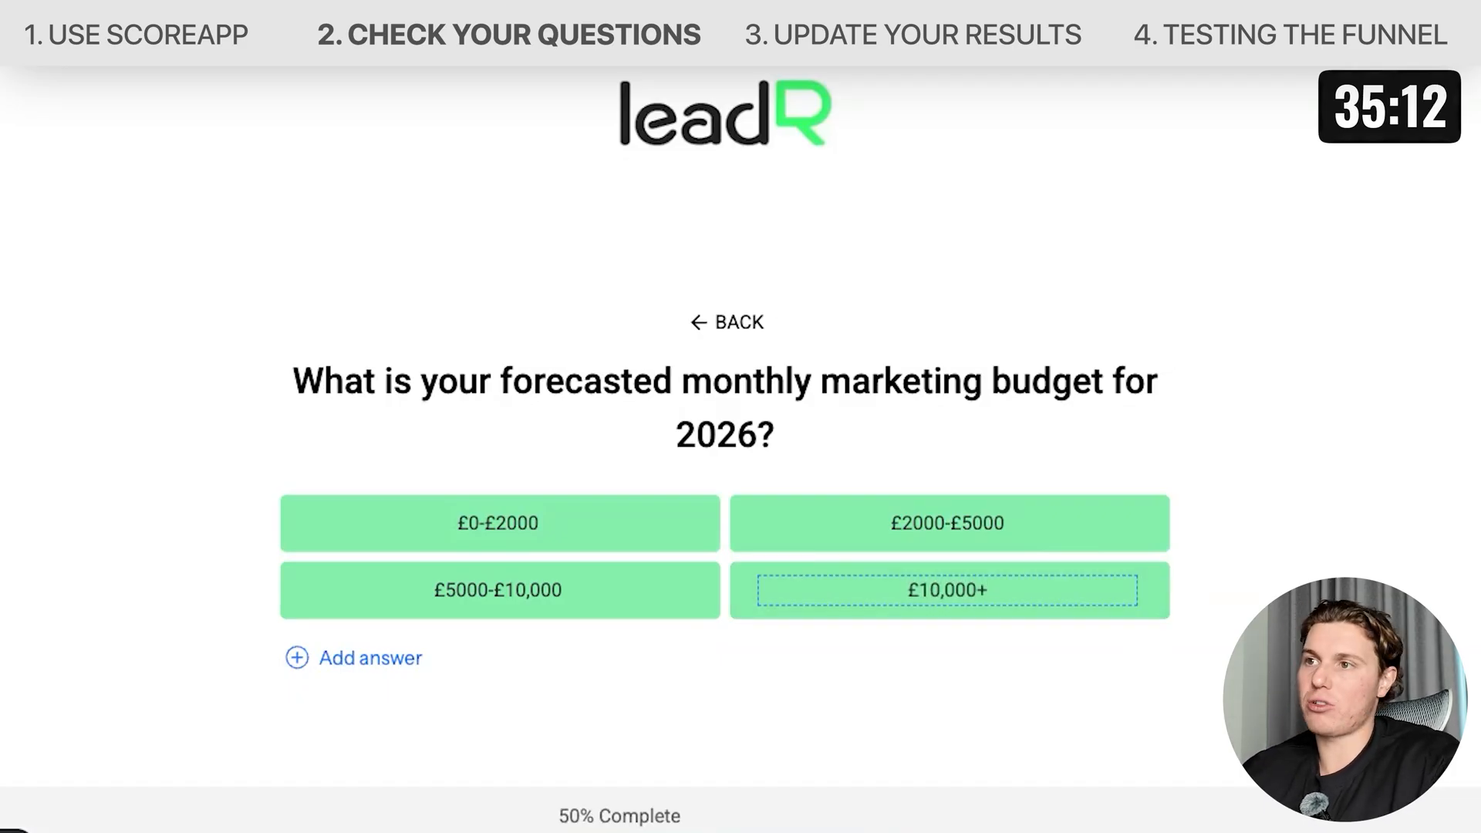
# Go to the next question and rewrite it as 'Have you experimented with Quiz Funnels before?'.
pyautogui.click(1265, 663)
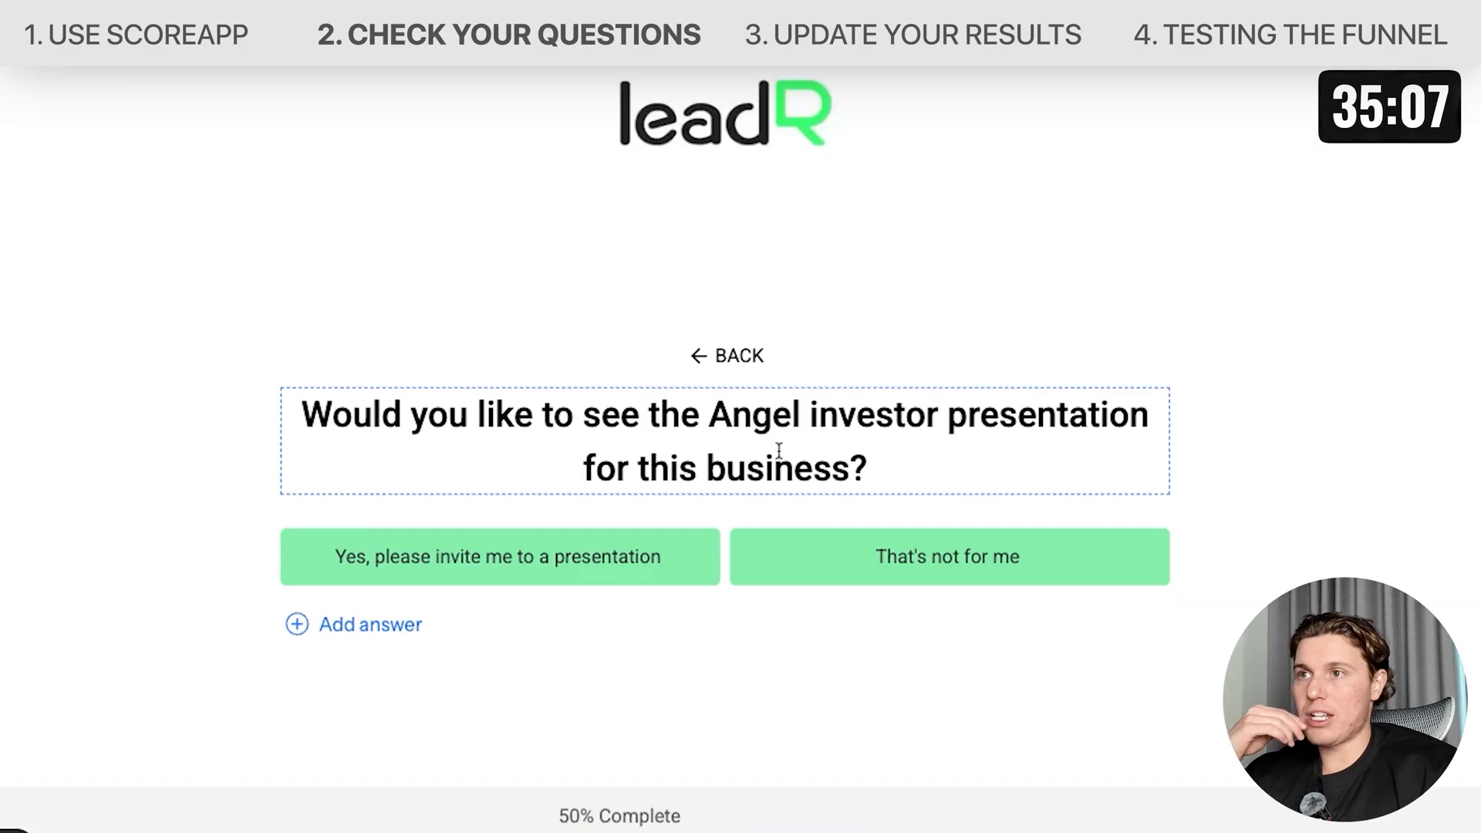
pyautogui.click(882, 469)
pyautogui.hotkey('ctrl', 'a')
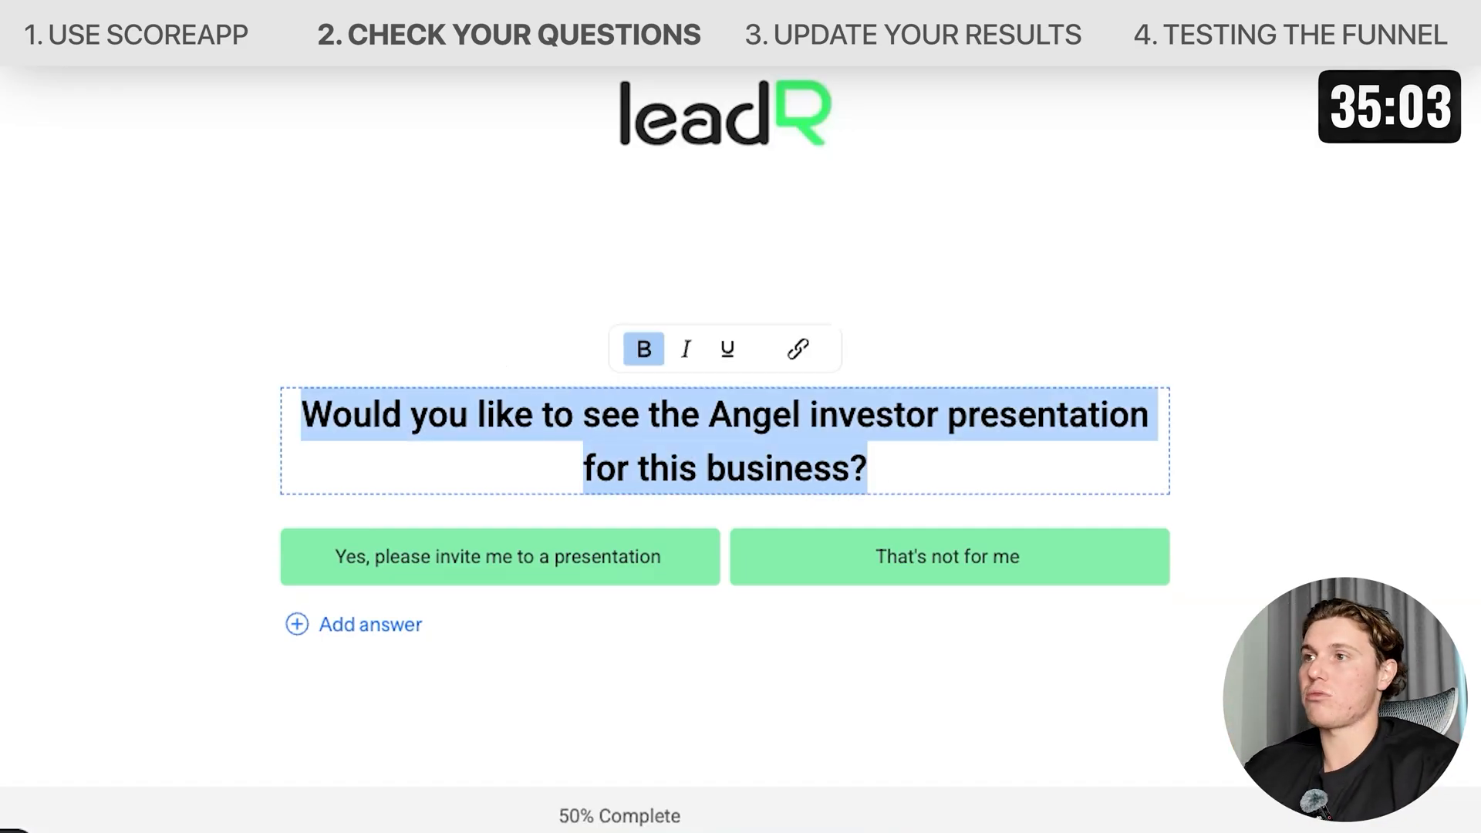
pyautogui.press('BackSpace')
pyautogui.write('H')
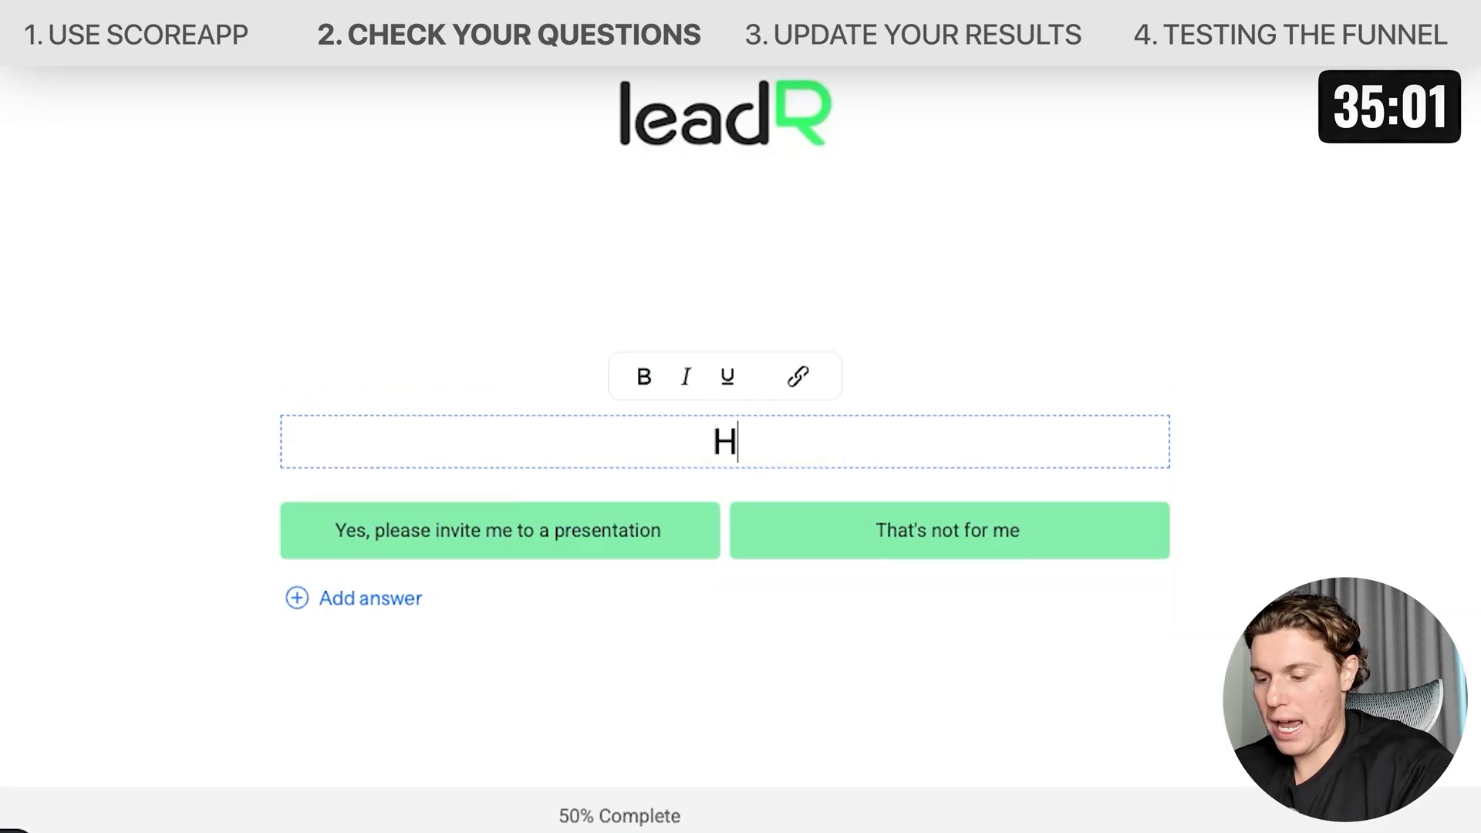
pyautogui.write('ave you experimented wit')
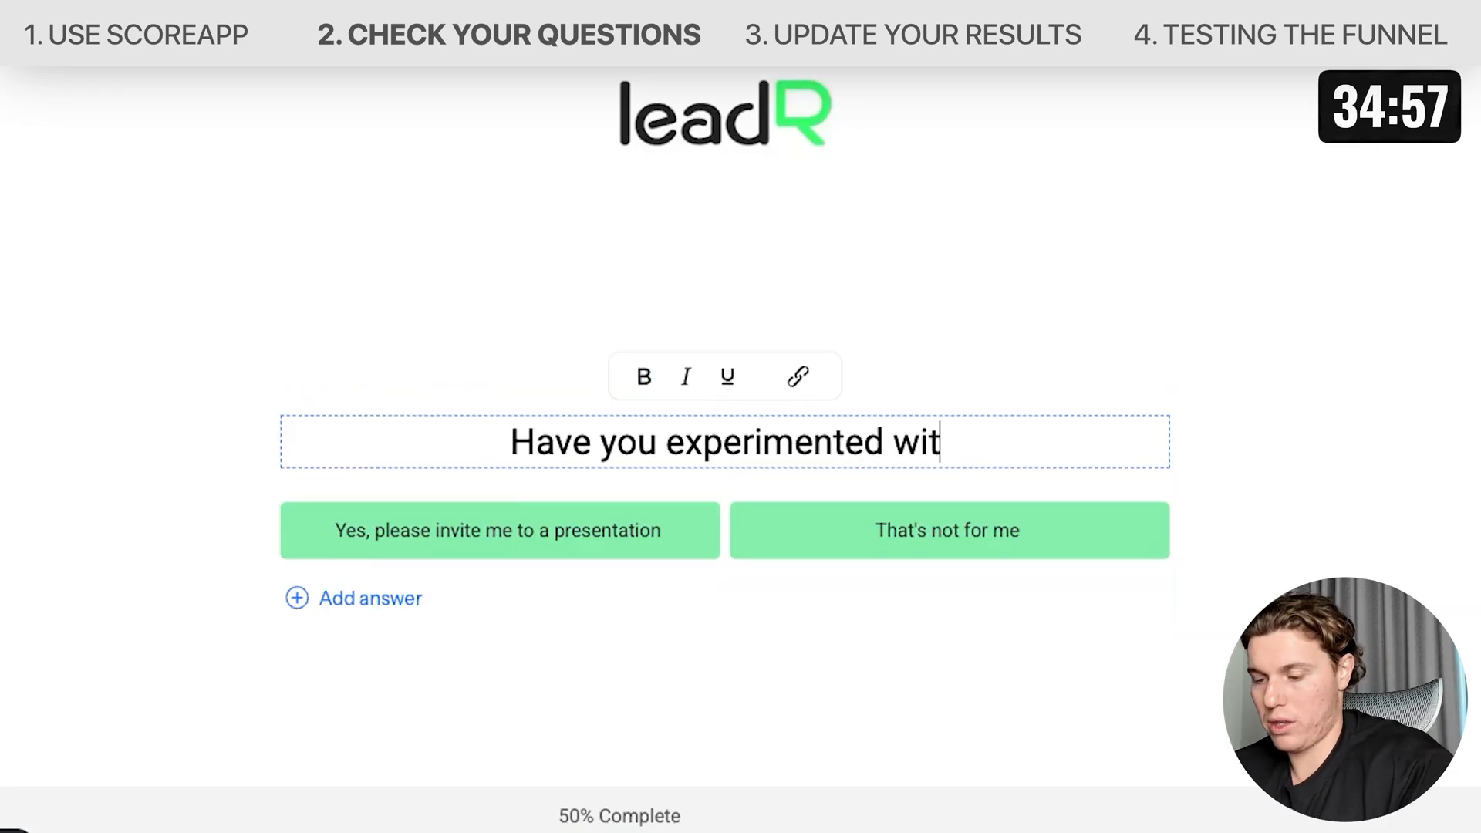
pyautogui.write('h Quiz Funnels before?')
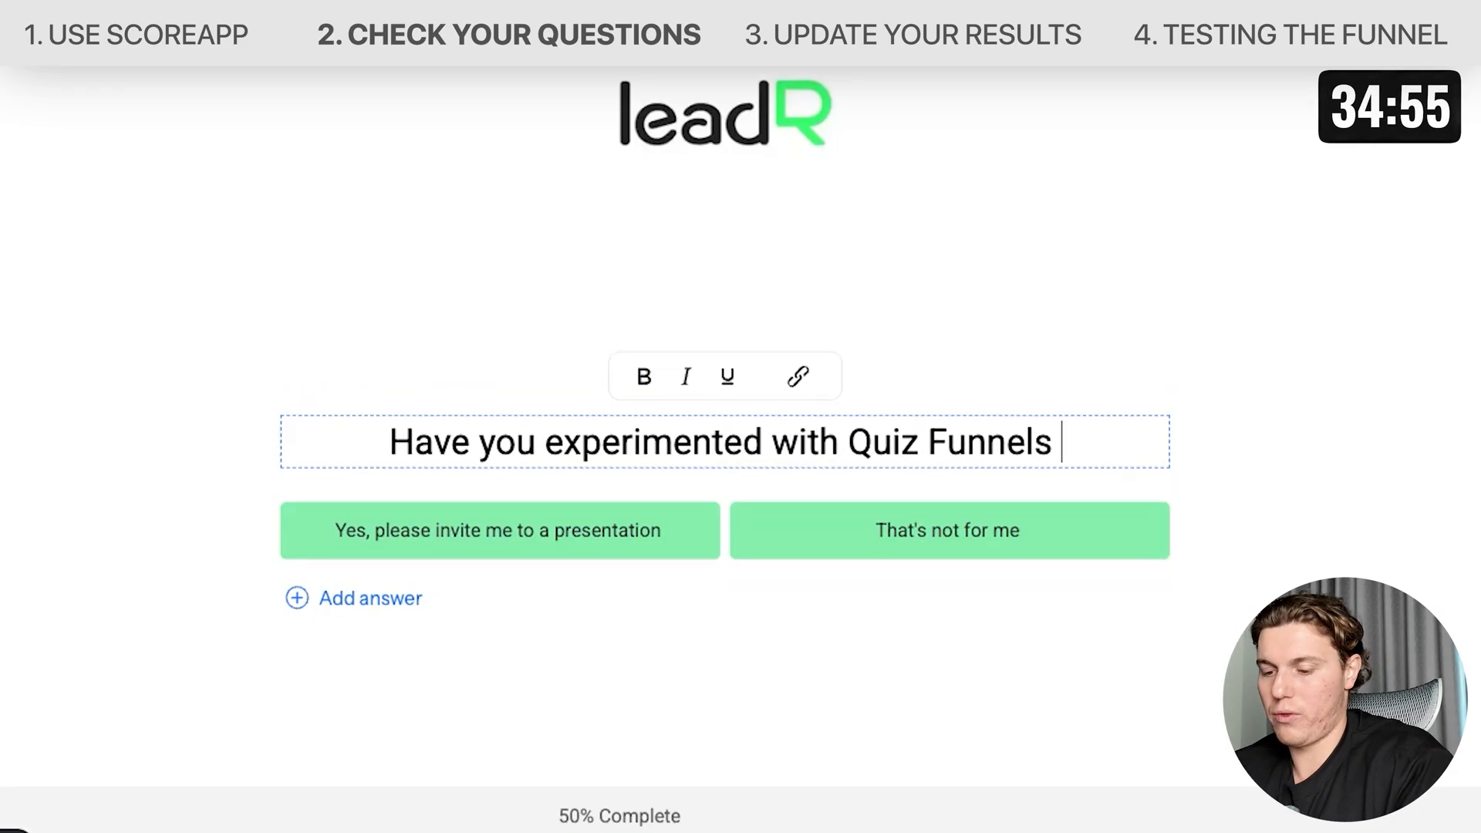
# Set the first answer of this question to 'Yes'.
pyautogui.click(394, 523)
pyautogui.hotkey('ctrl', 'a')
pyautogui.write('Yes')
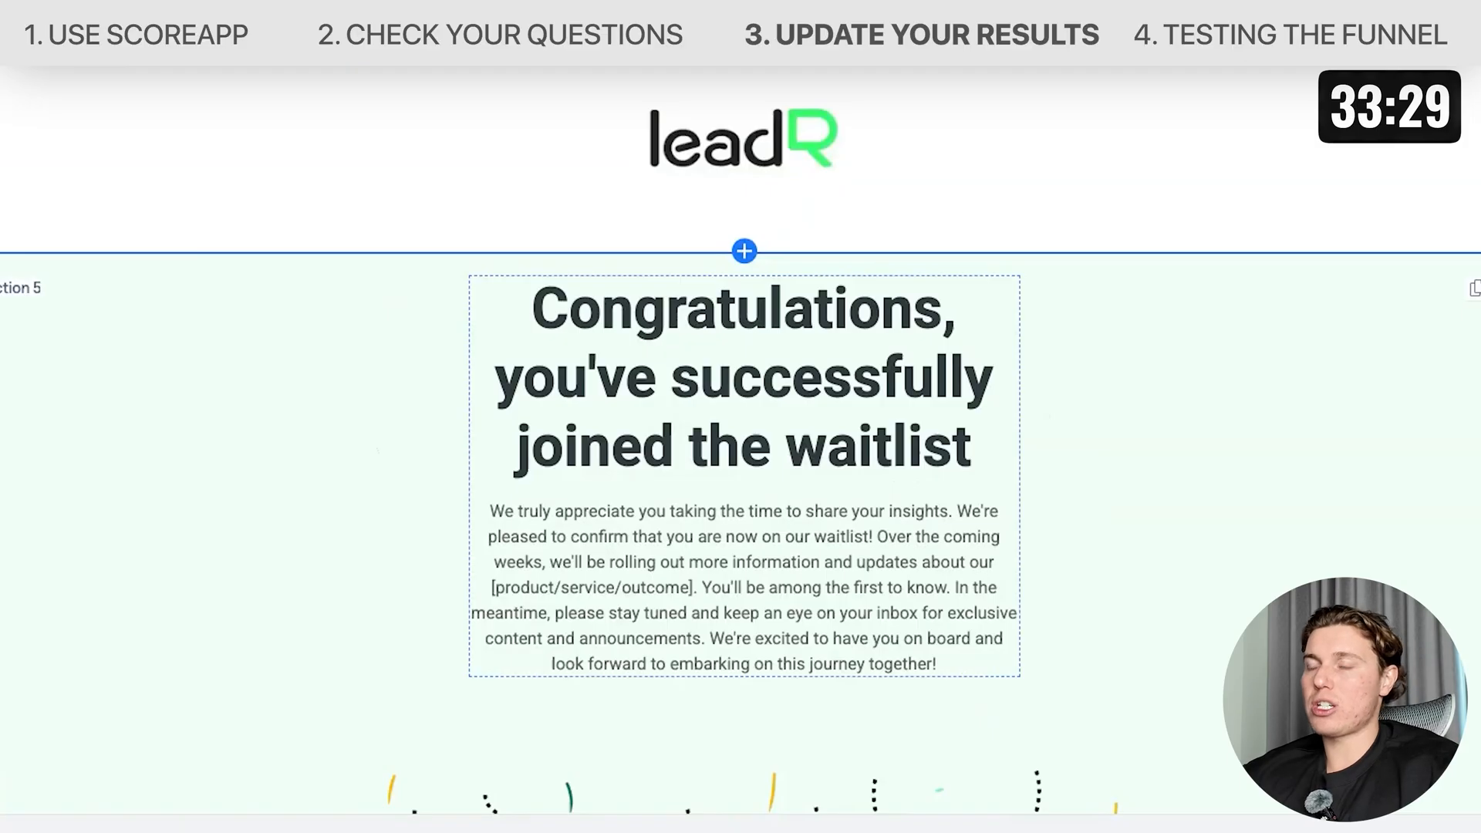
# Replace the [product/service/outcome] placeholder in the results page's waitlist confirmation text with 'updated capacity'.
pyautogui.scroll(-1, 763, 397)
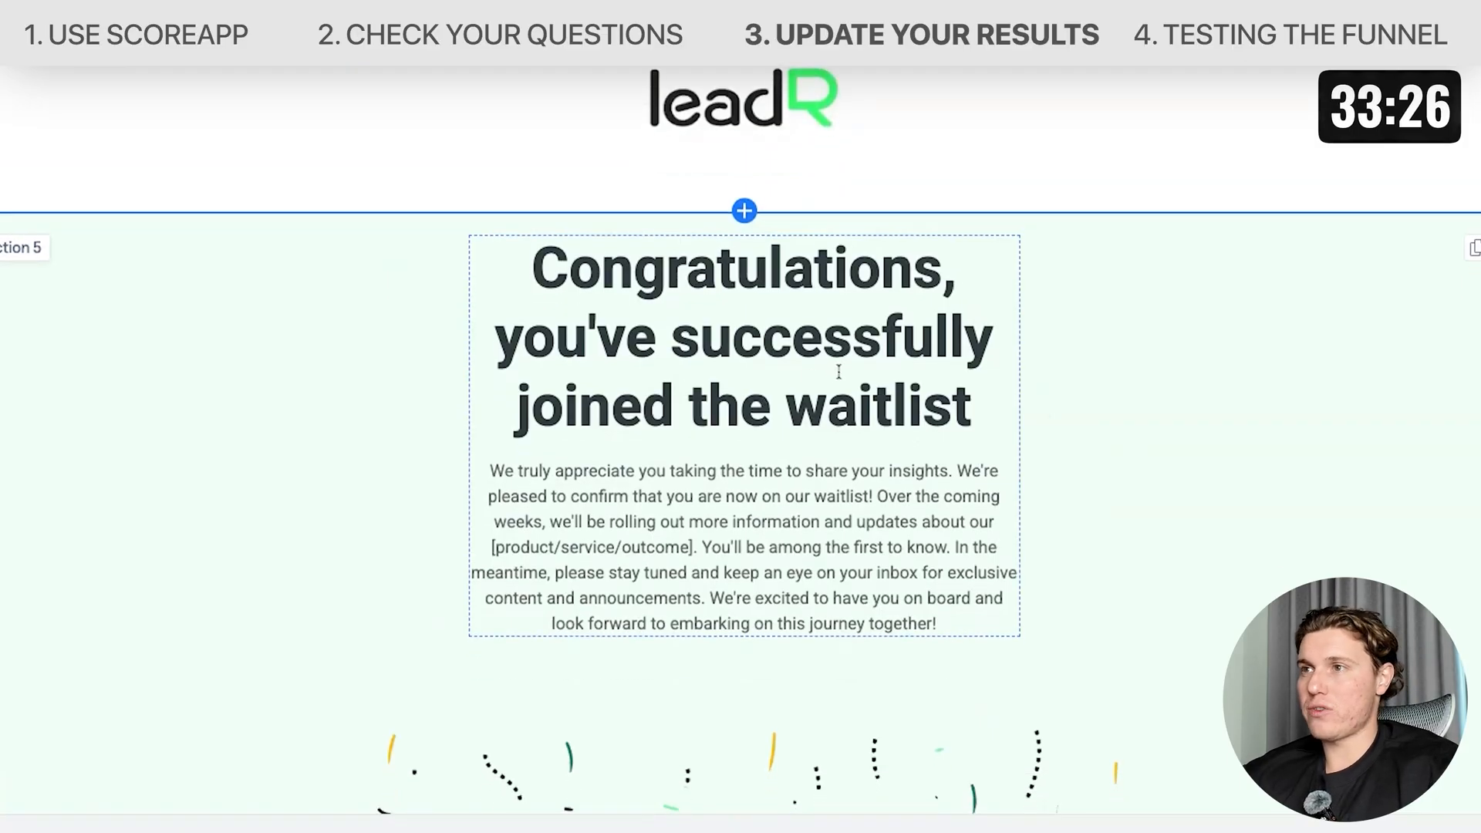
pyautogui.scroll(-2, 839, 372)
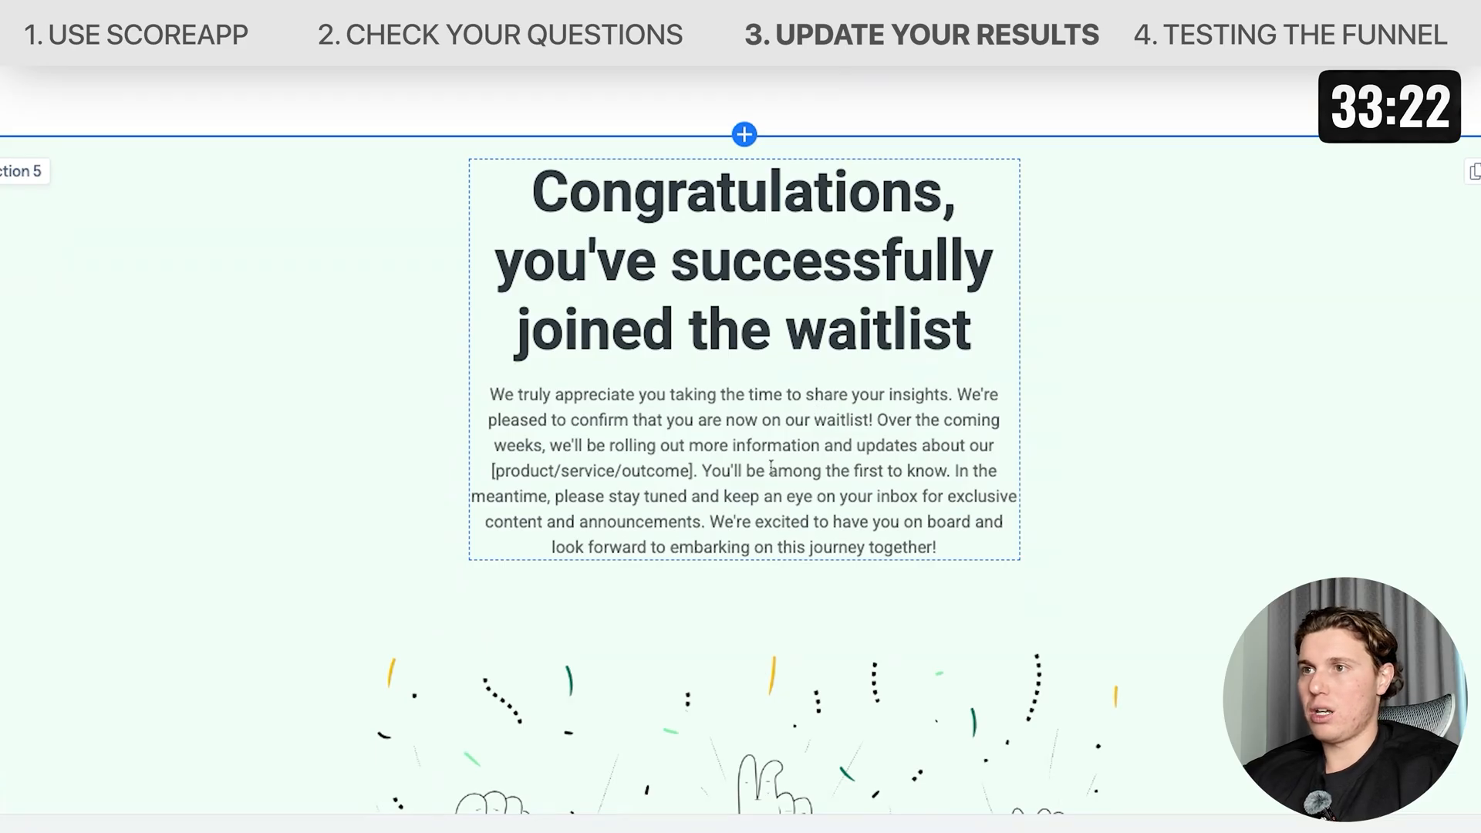
pyautogui.click(655, 482)
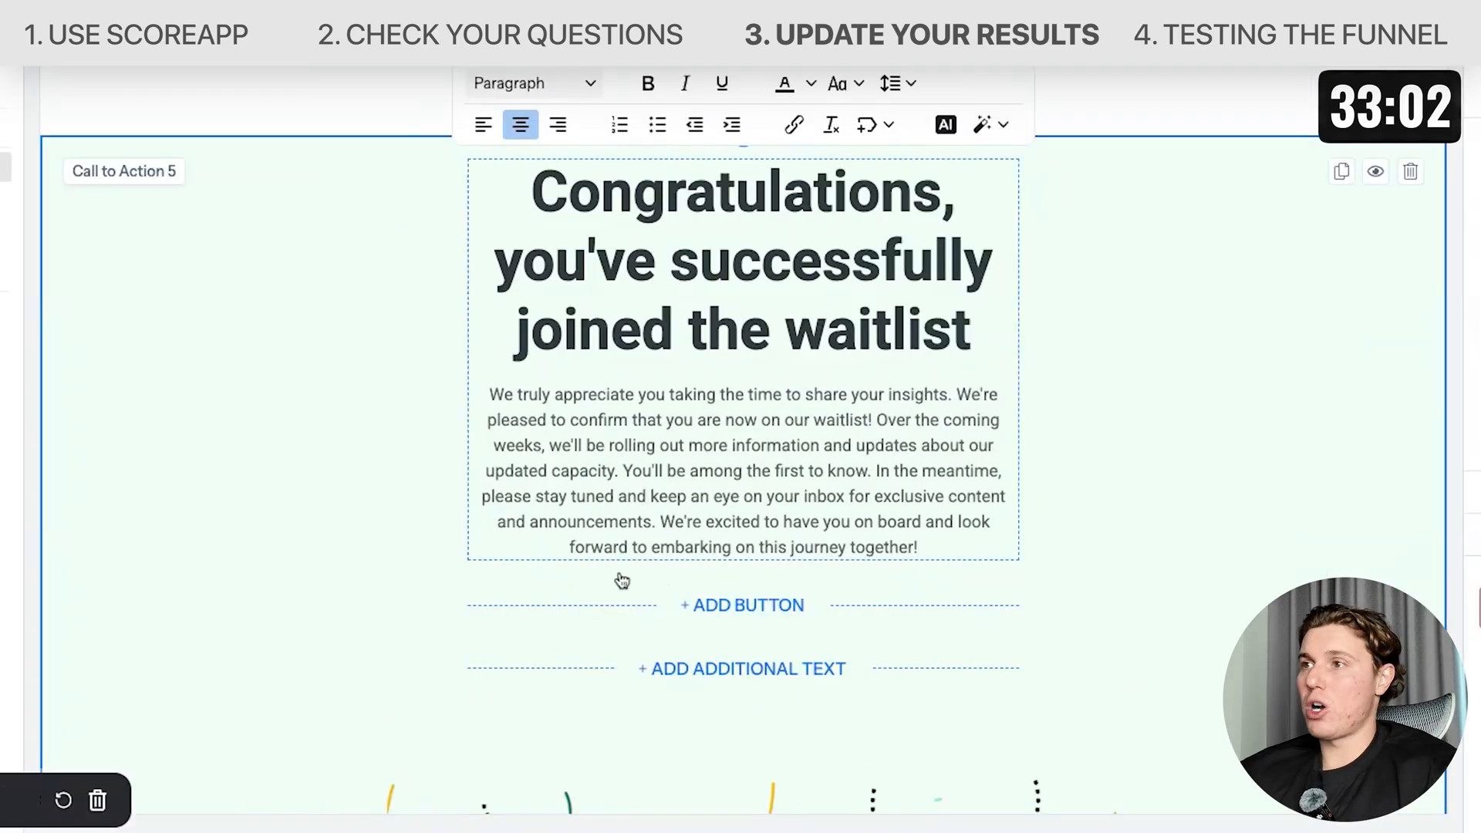
pyautogui.scroll(-10, 621, 580)
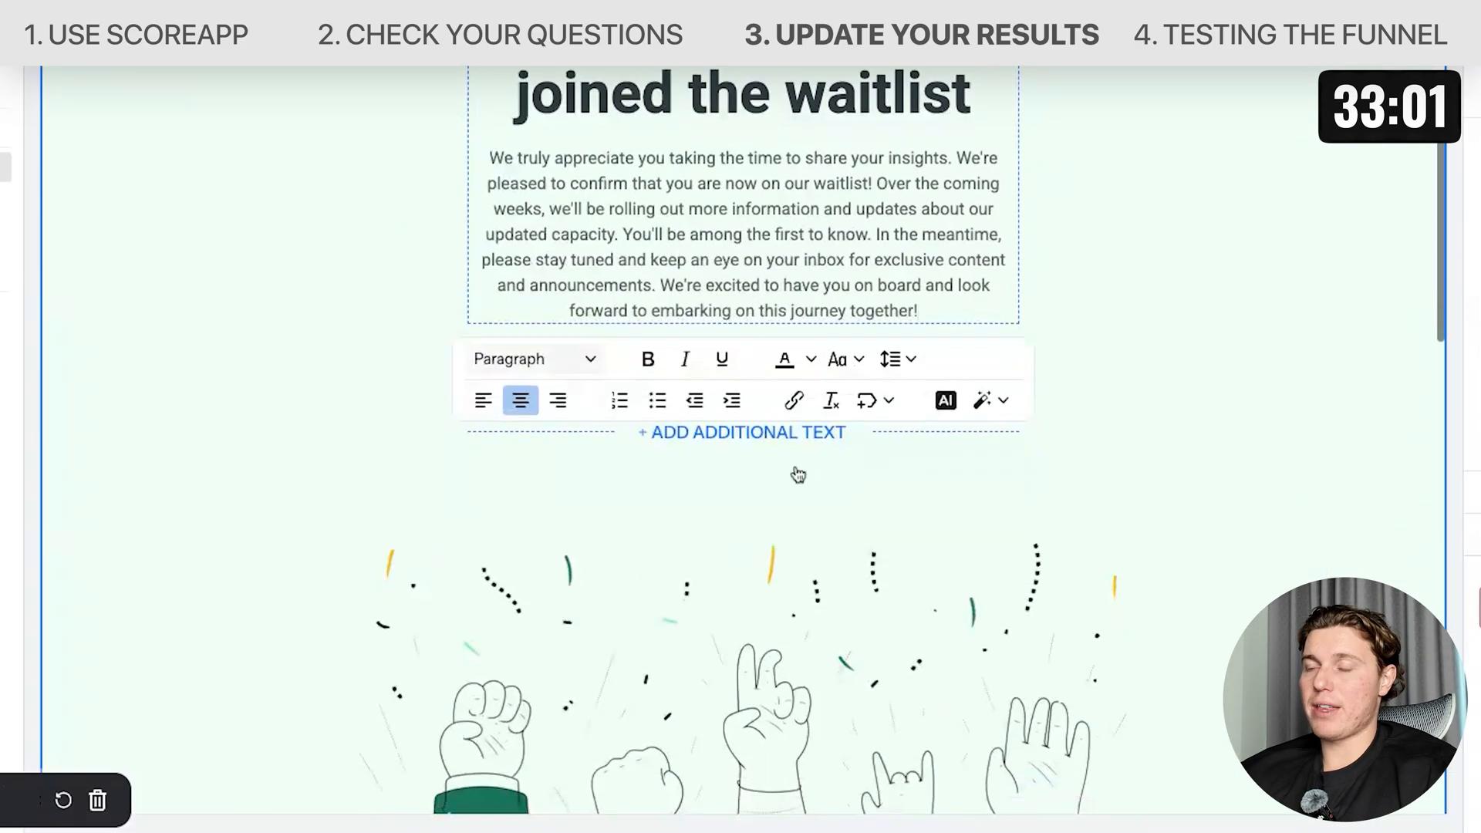
pyautogui.scroll(-5, 784, 367)
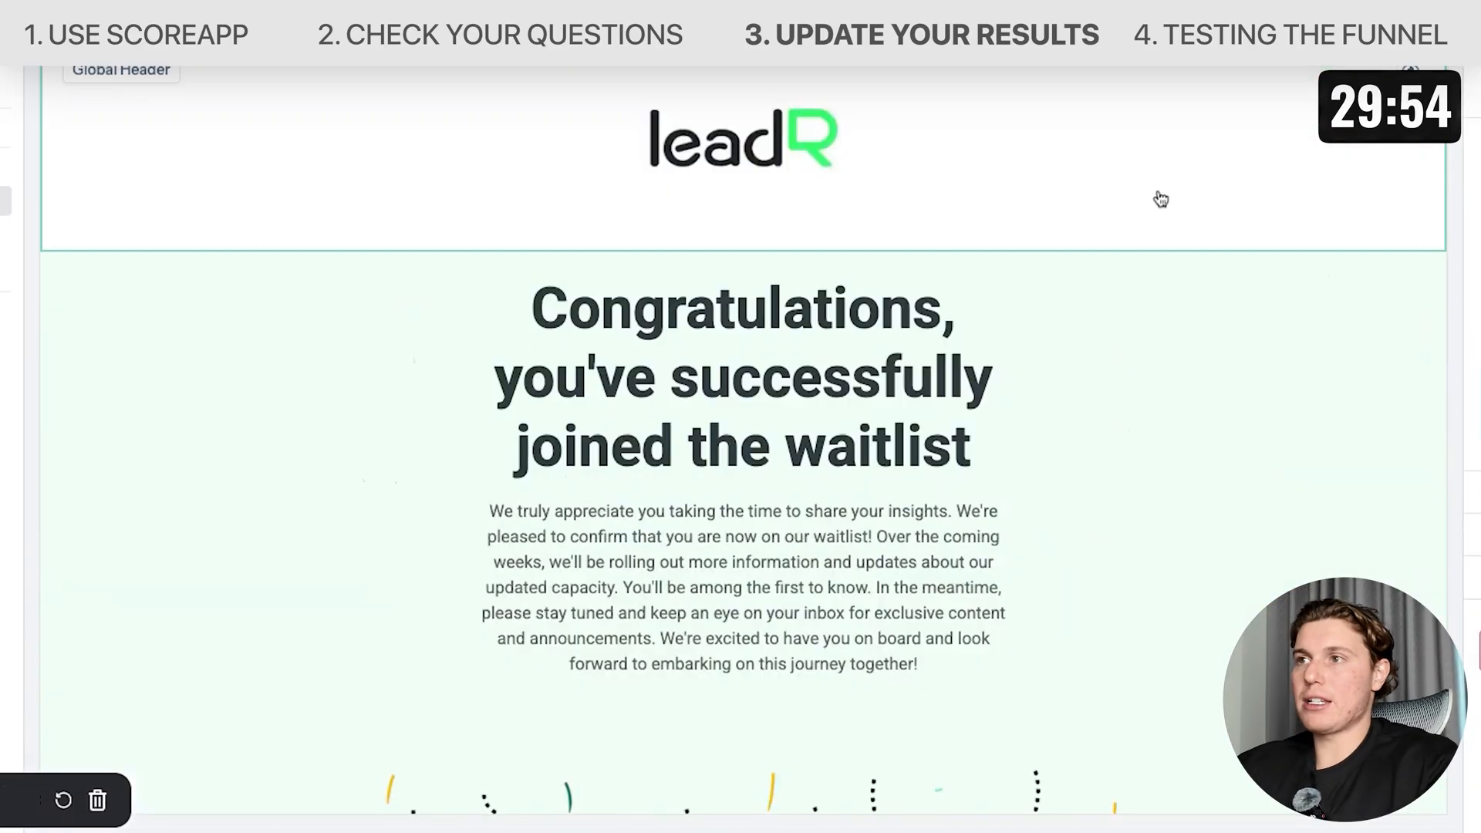
# Delete the exclusive bonus resource section from the results page.
pyautogui.scroll(-12, 965, 314)
pyautogui.scroll(-1, 966, 314)
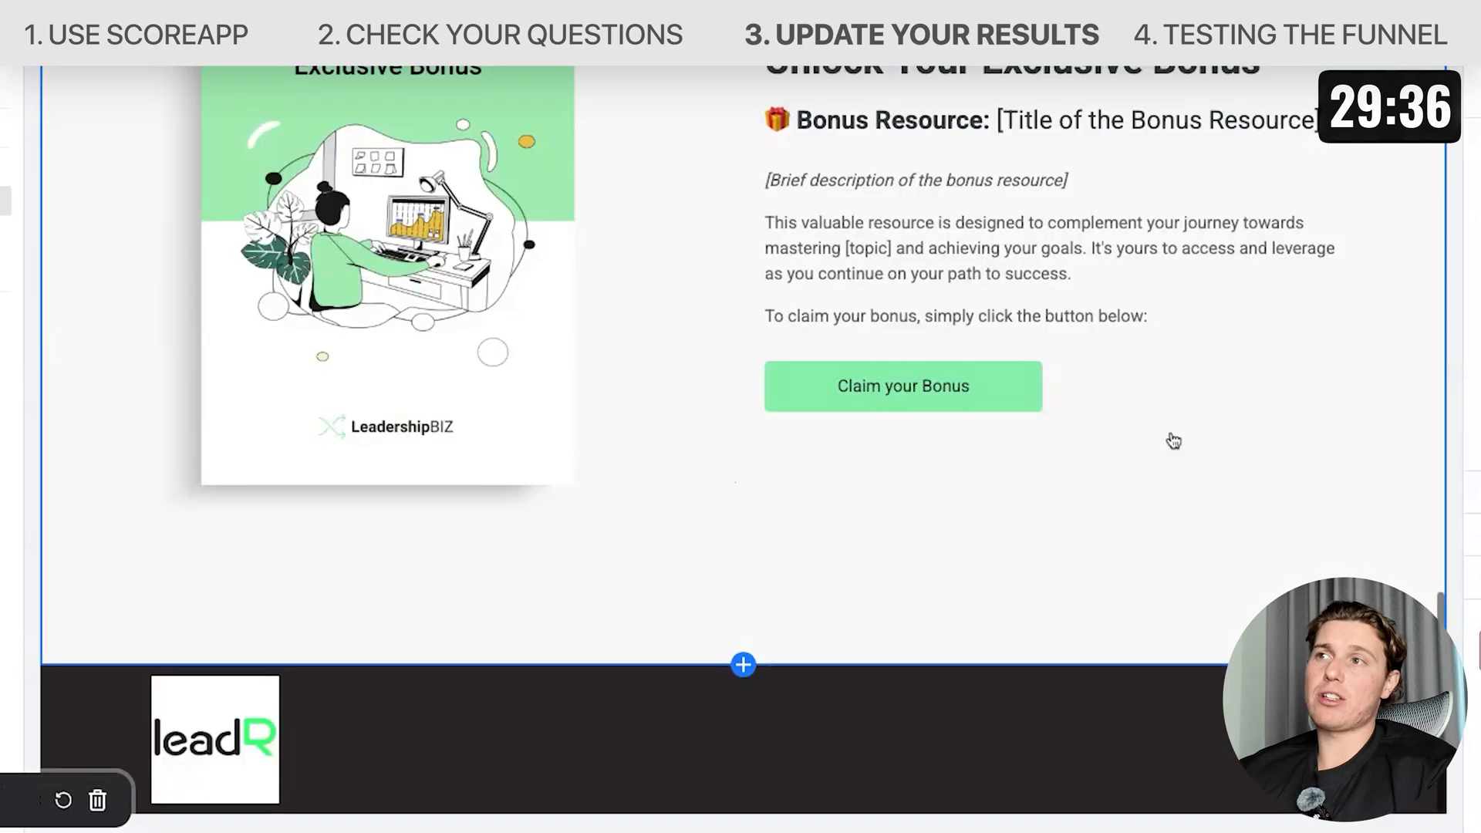
pyautogui.scroll(2, 483, 288)
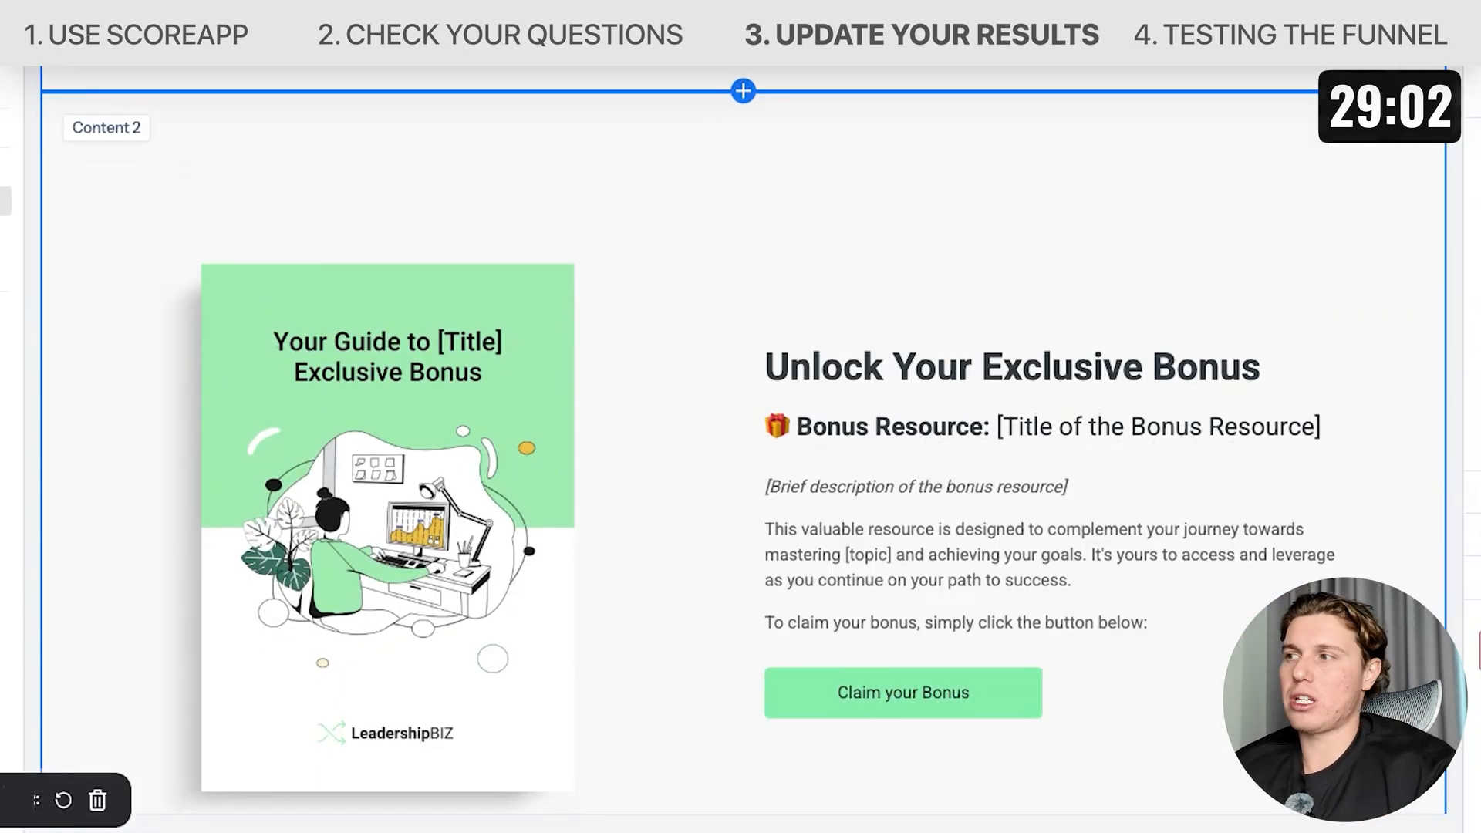
pyautogui.click(1479, 650)
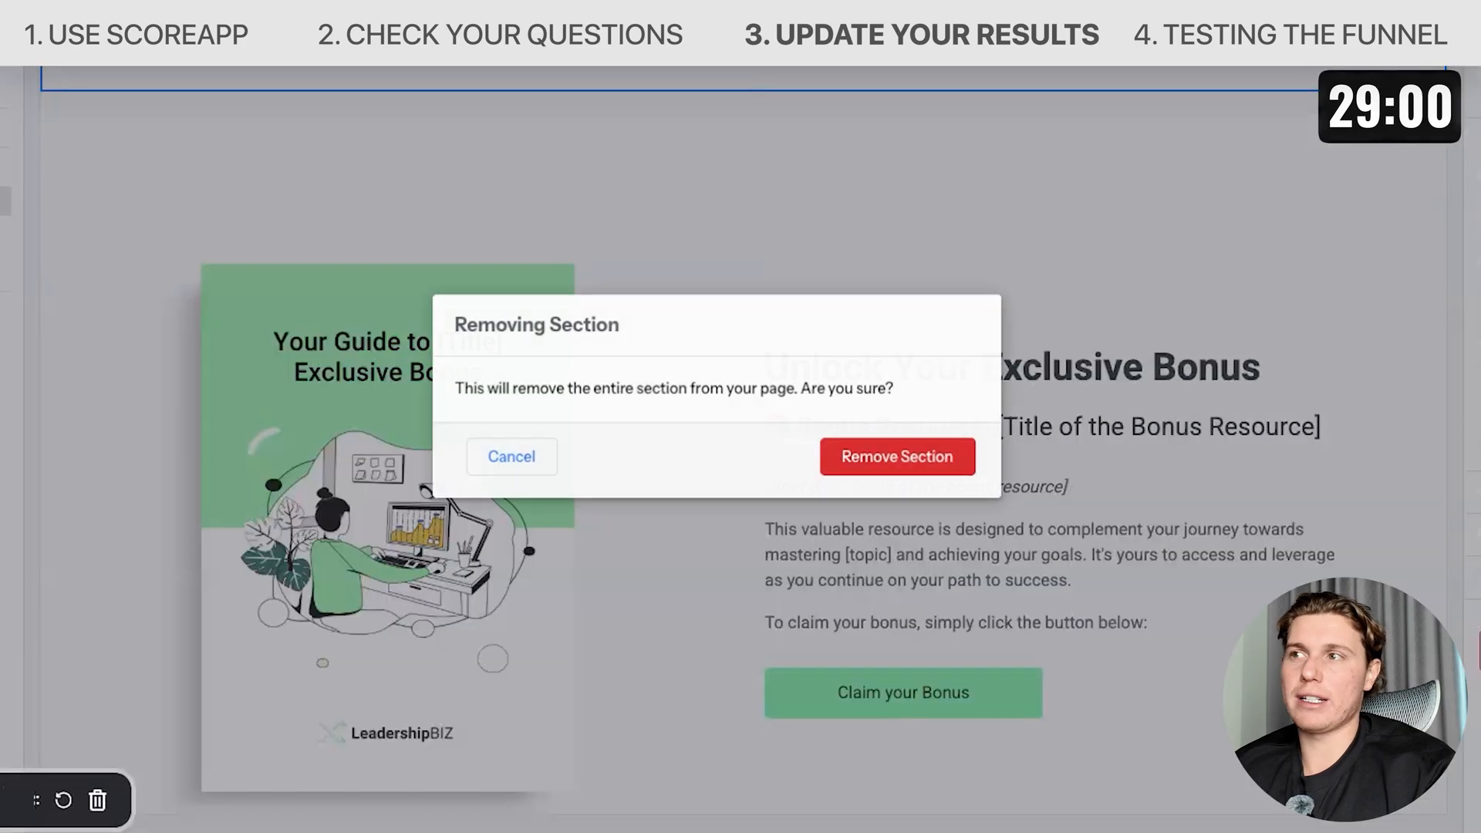
pyautogui.click(864, 463)
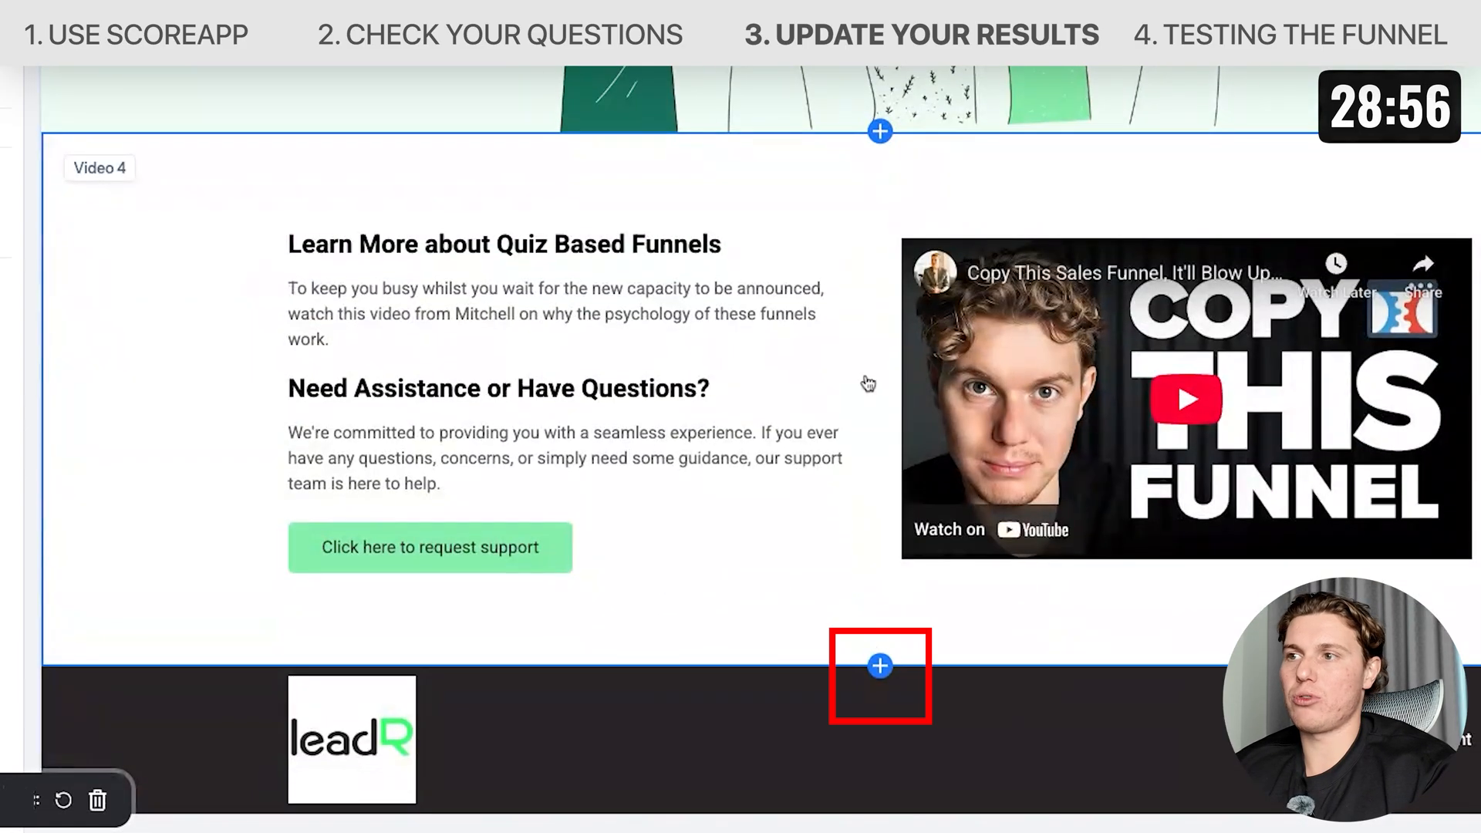
# Add a single testimonial section below the video section of the results page.
pyautogui.click(874, 662)
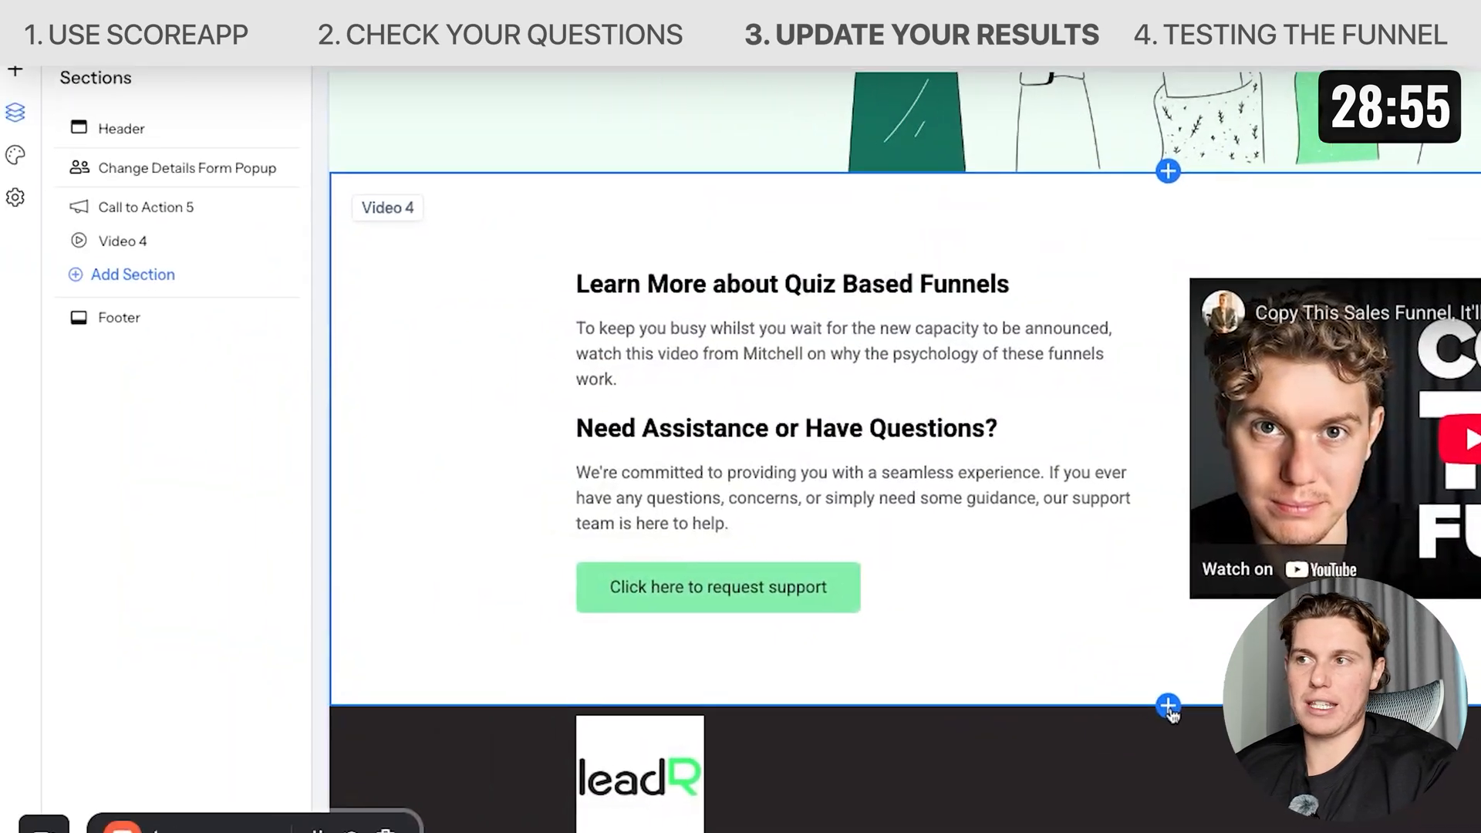
pyautogui.click(277, 247)
pyautogui.click(276, 282)
pyautogui.click(247, 314)
pyautogui.click(158, 385)
pyautogui.click(158, 420)
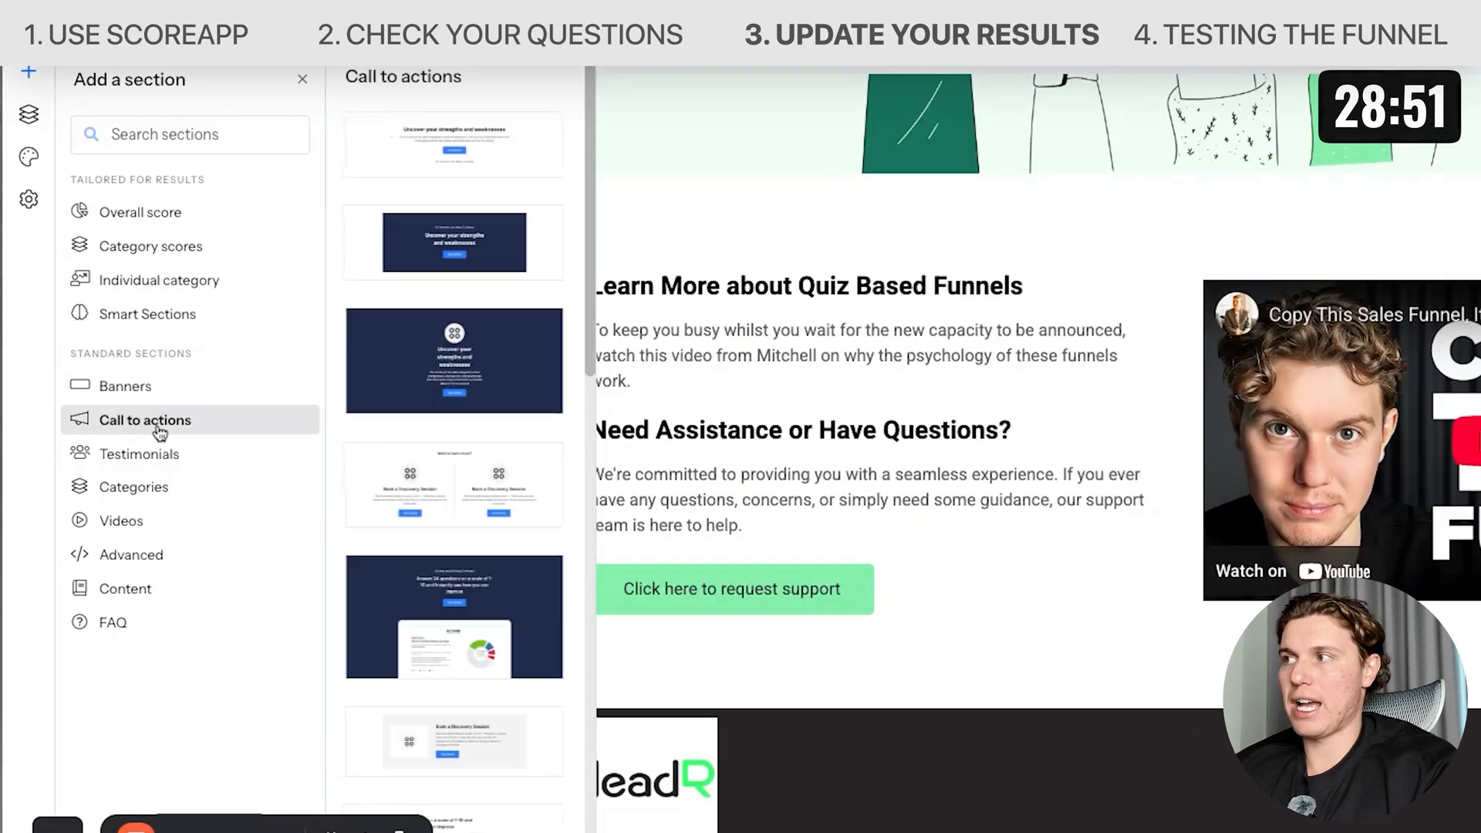
pyautogui.click(155, 455)
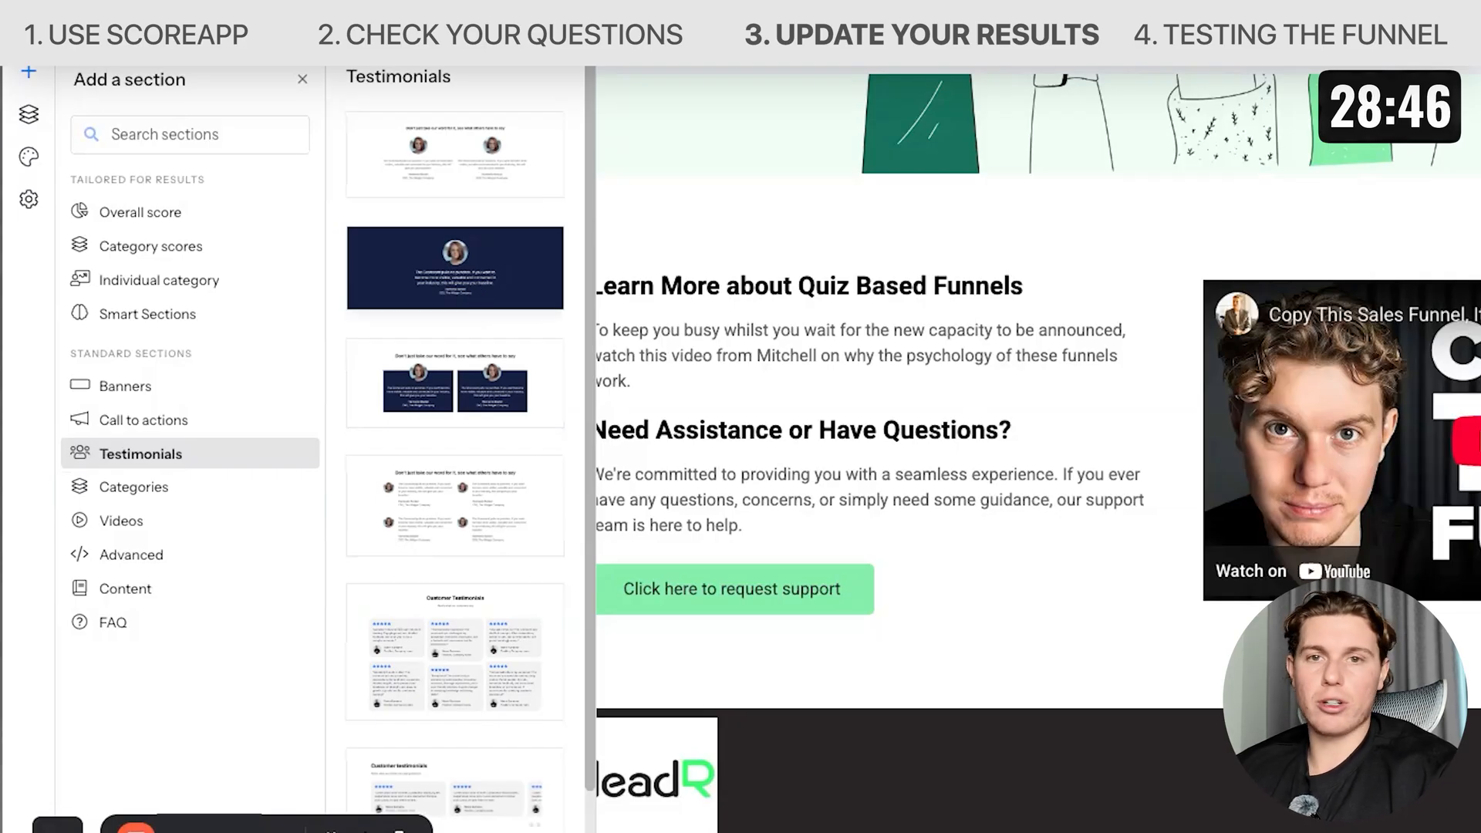
pyautogui.click(465, 264)
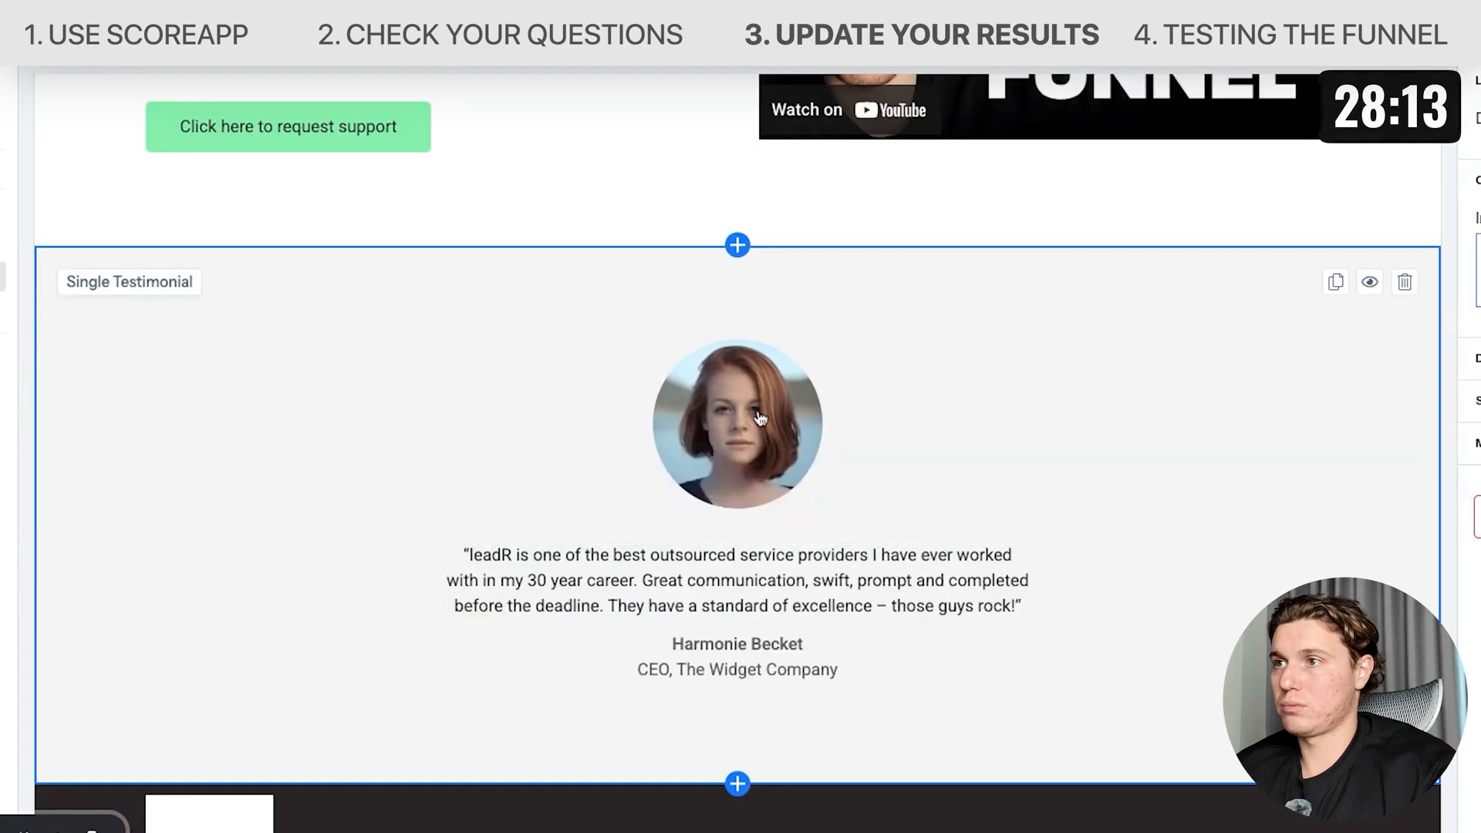
pyautogui.click(758, 417)
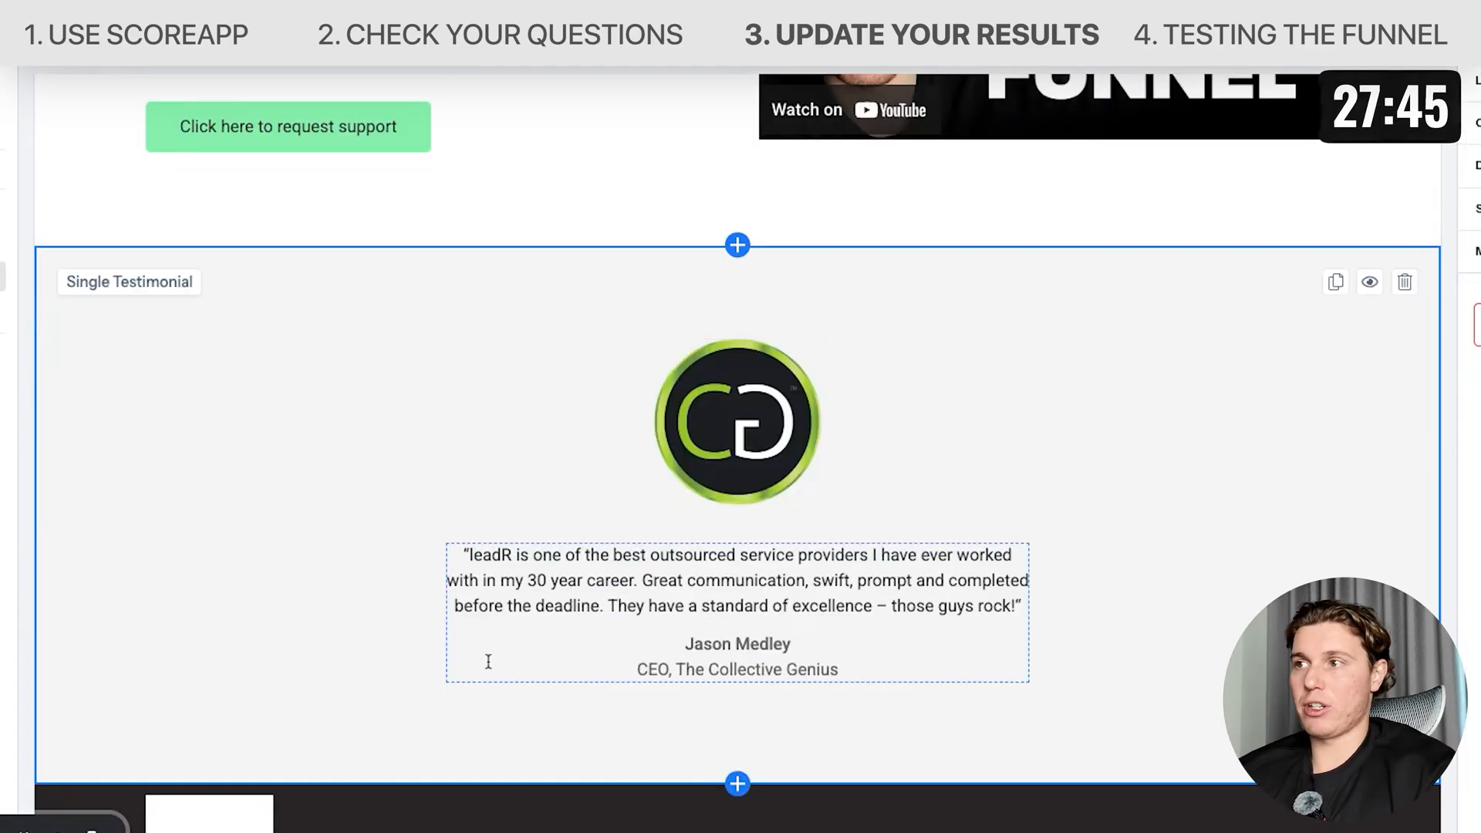
# Scroll through the results page to review the new testimonial section.
pyautogui.scroll(-2, 758, 686)
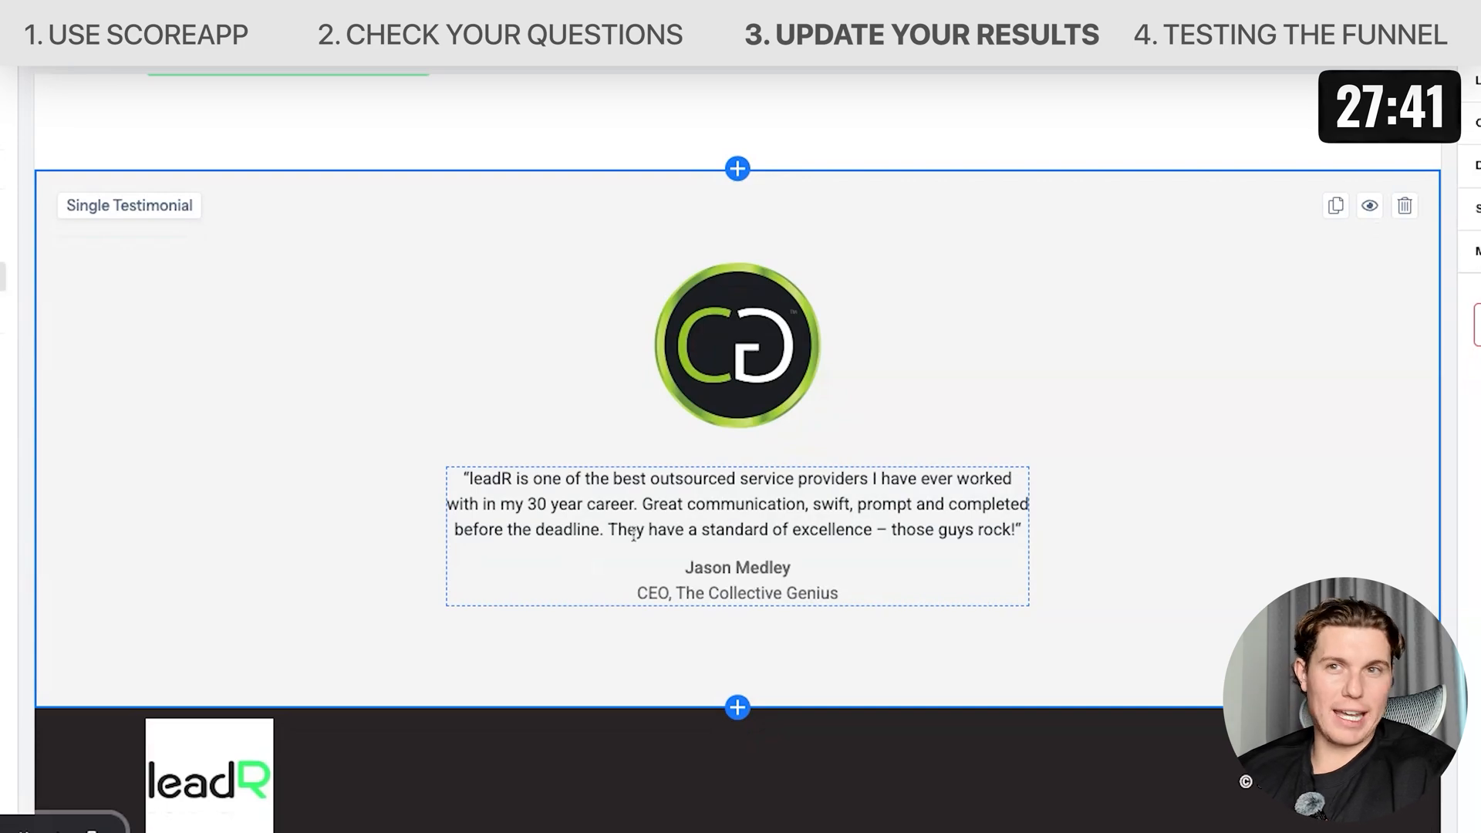
pyautogui.scroll(15, 633, 534)
pyautogui.scroll(-3, 633, 534)
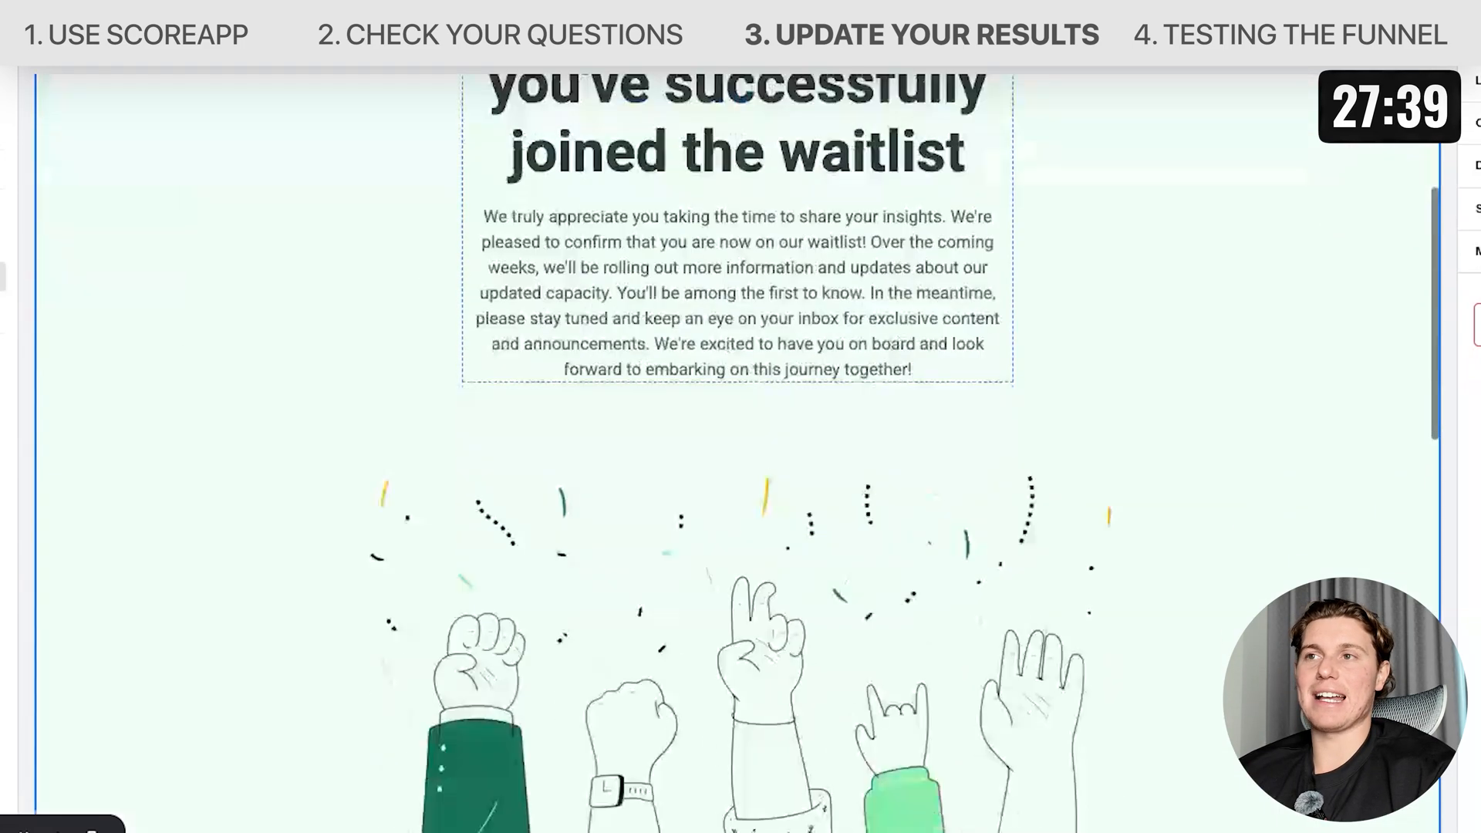
pyautogui.scroll(-15, 641, 429)
pyautogui.scroll(2, 644, 430)
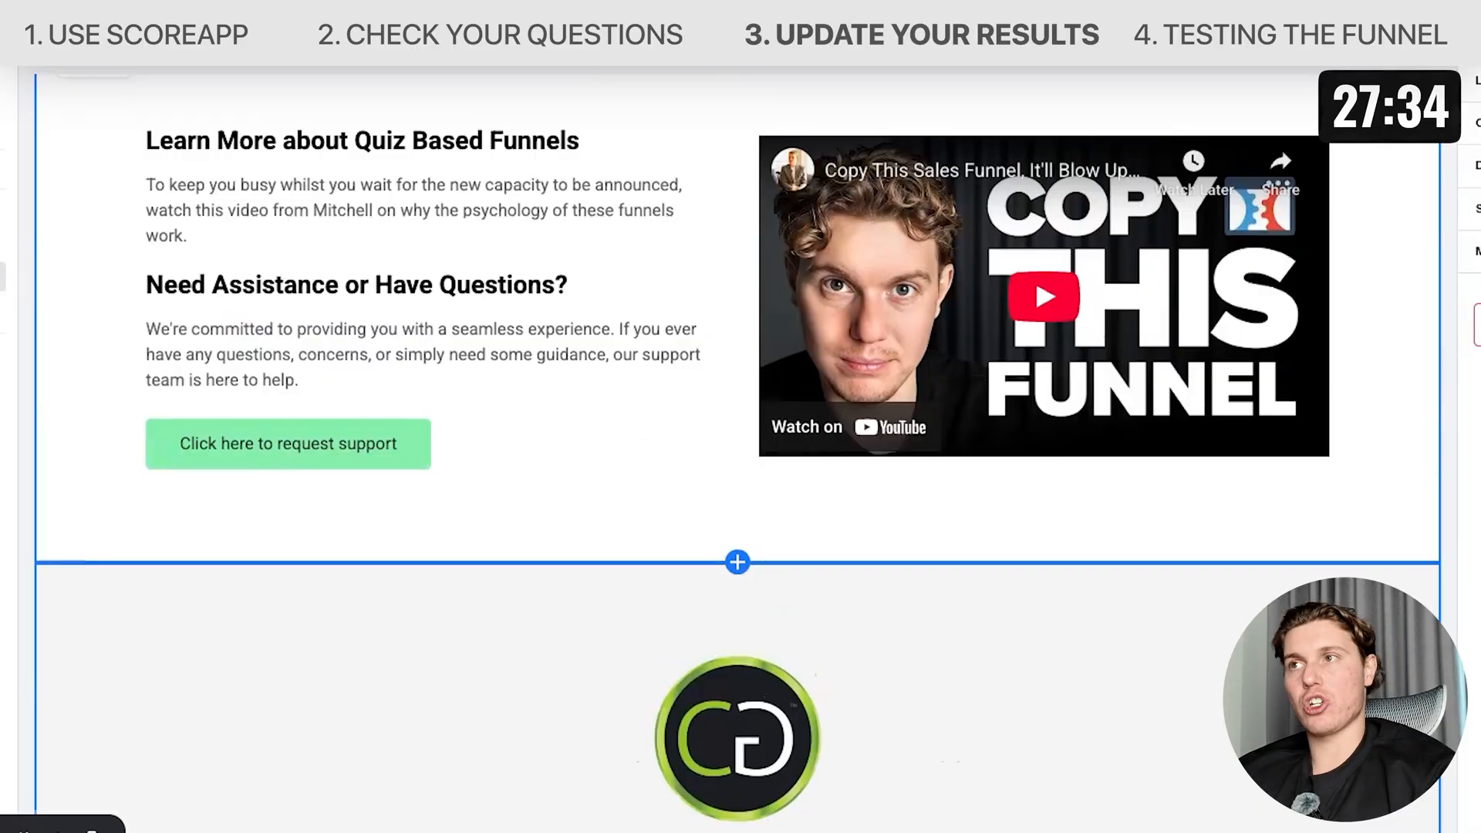
pyautogui.scroll(15, 987, 264)
pyautogui.scroll(-20, 987, 265)
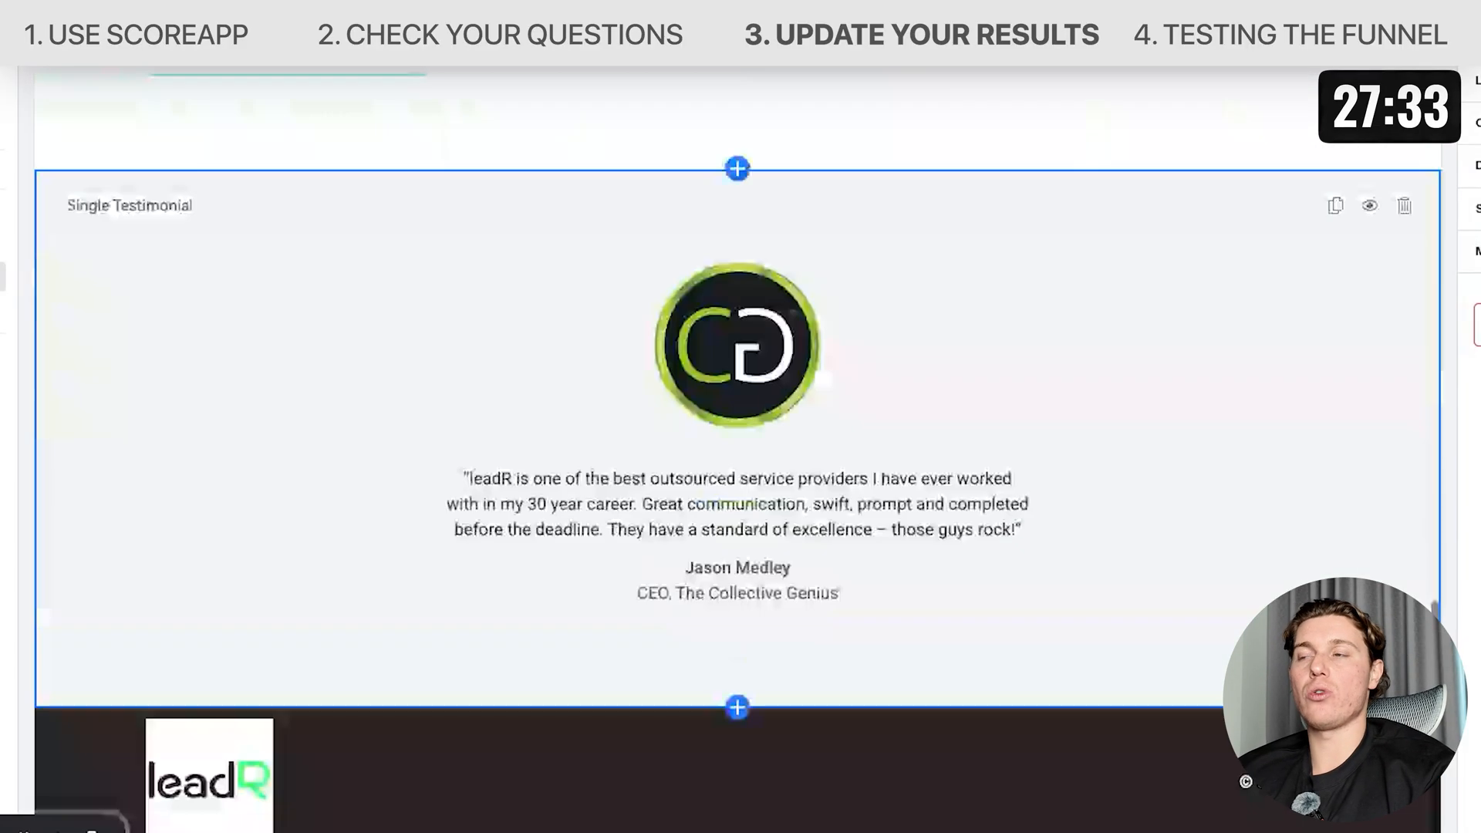
pyautogui.scroll(5, 987, 264)
pyautogui.scroll(-3, 1091, 300)
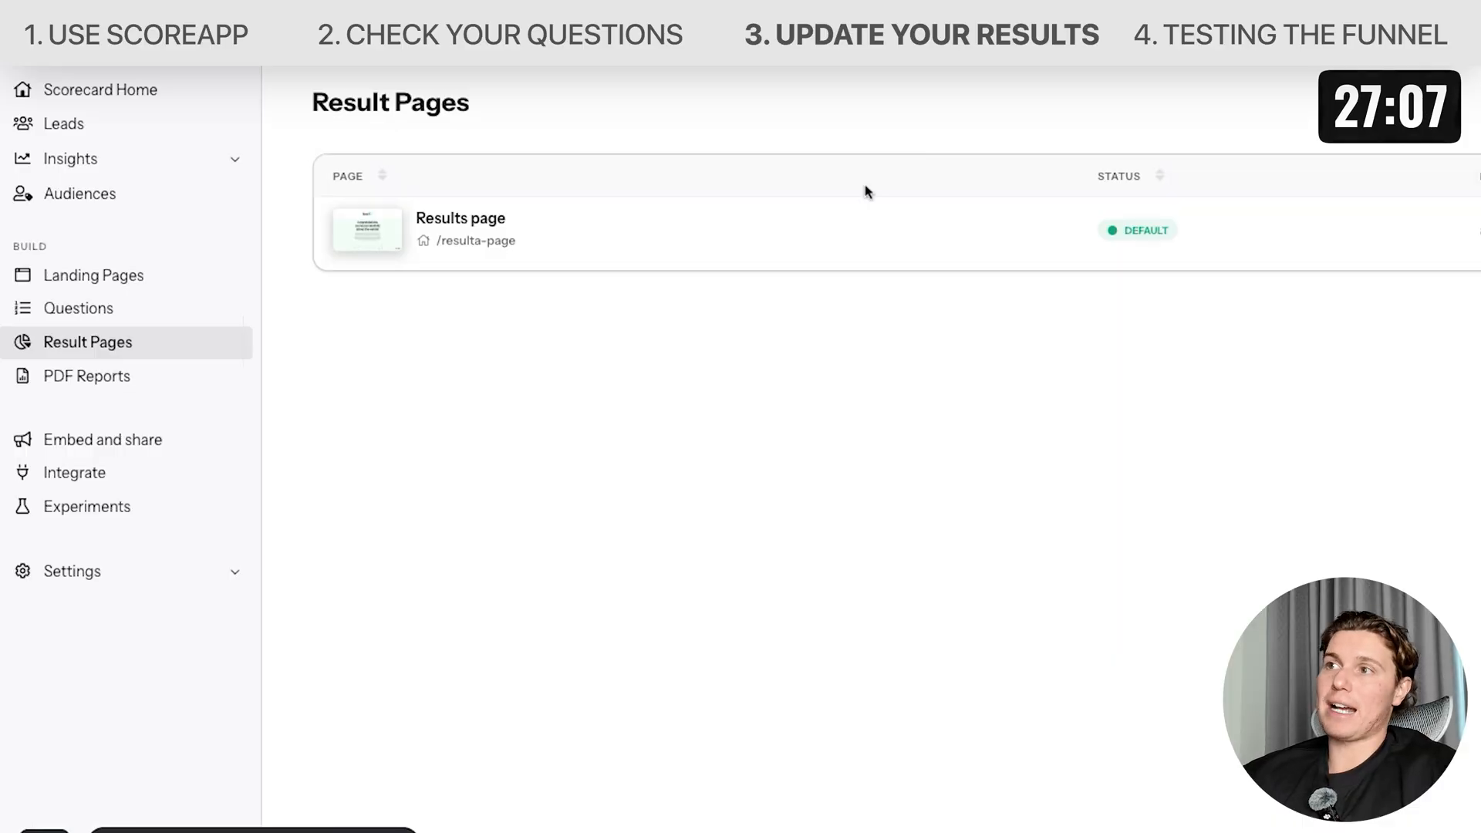
# Return to the scorecard home and open the setup guide's promote and start generating leads step.
pyautogui.click(77, 104)
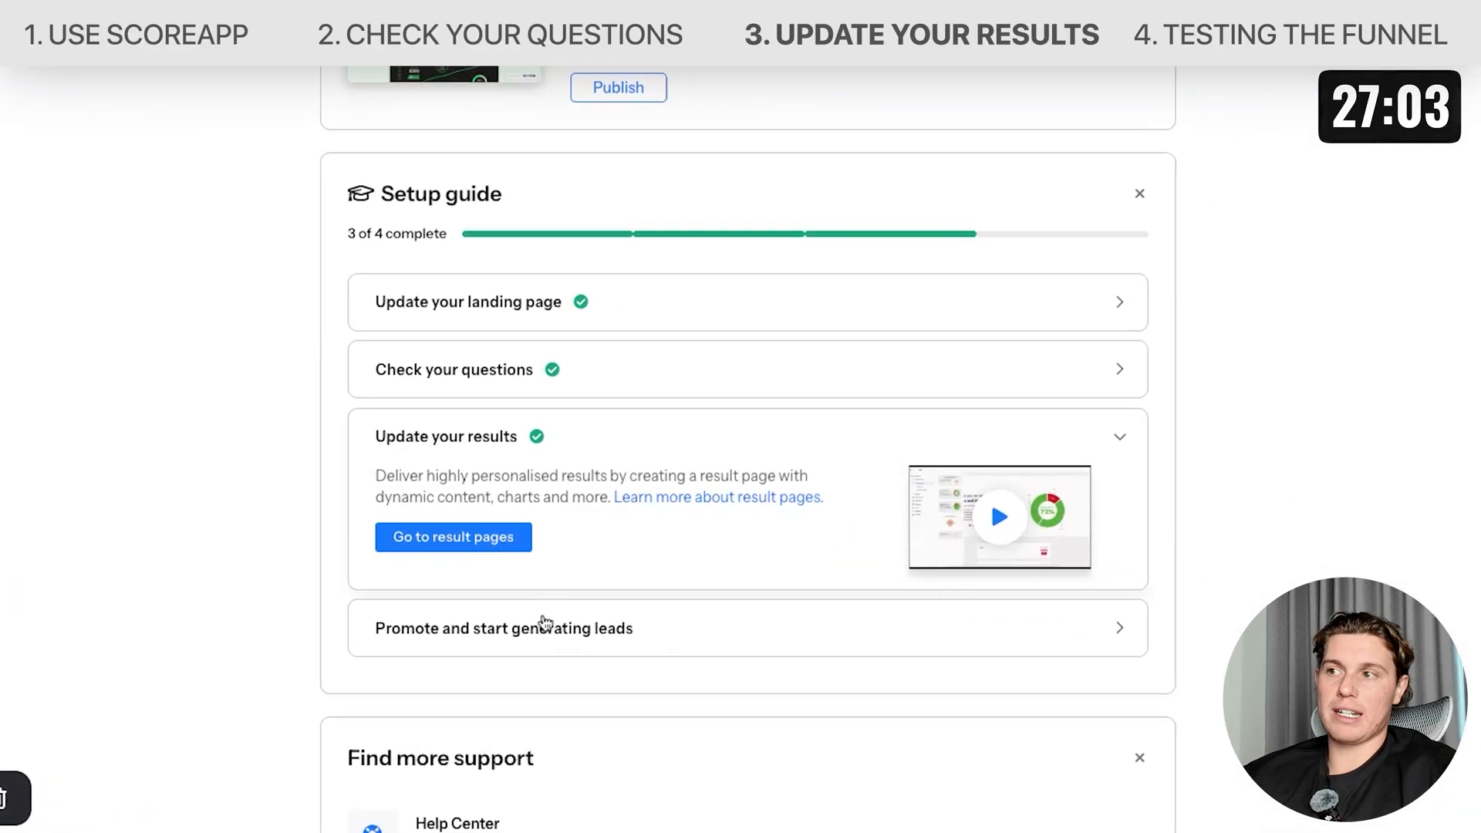
pyautogui.click(546, 625)
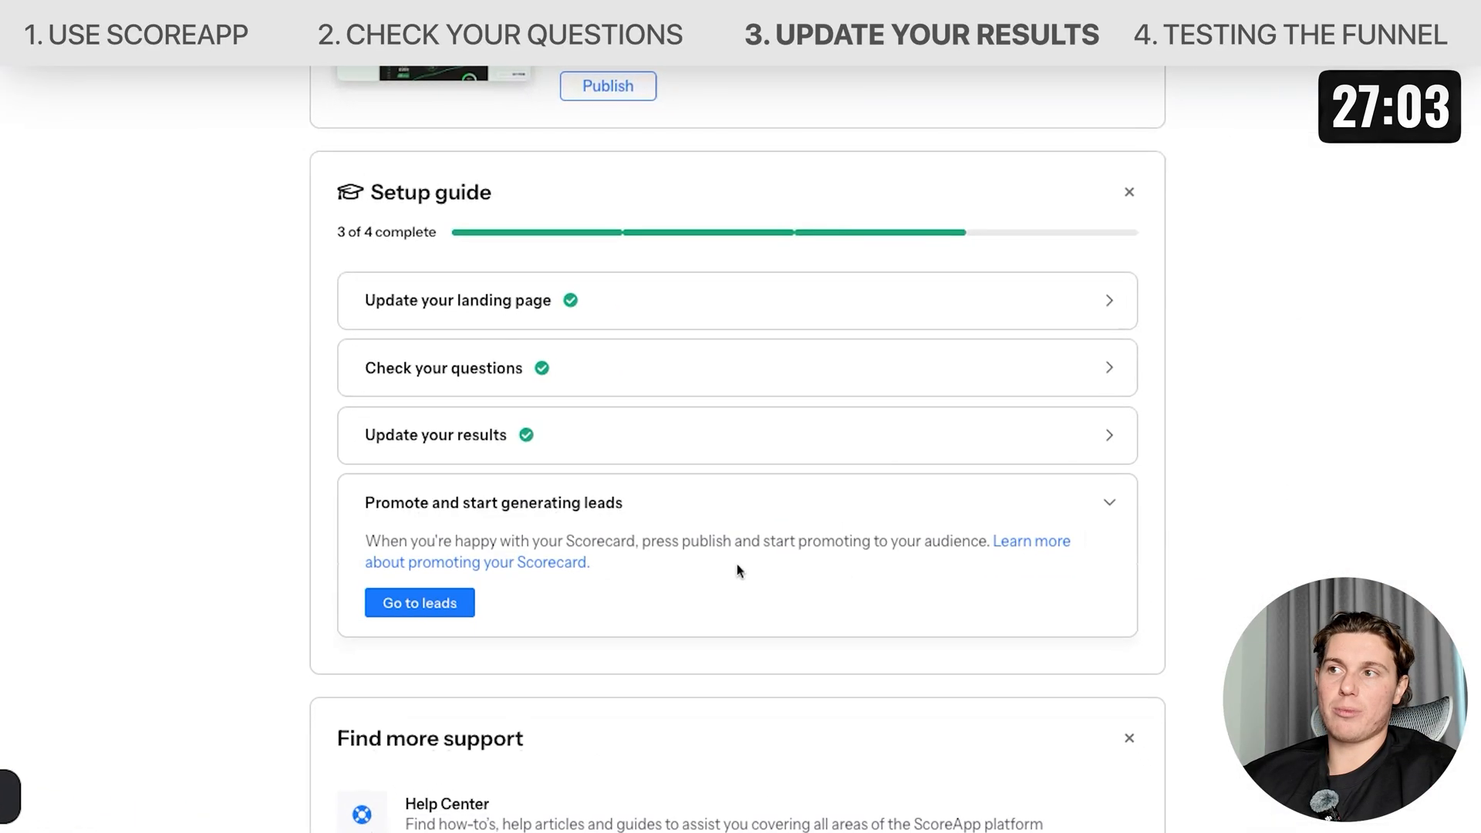
pyautogui.click(405, 610)
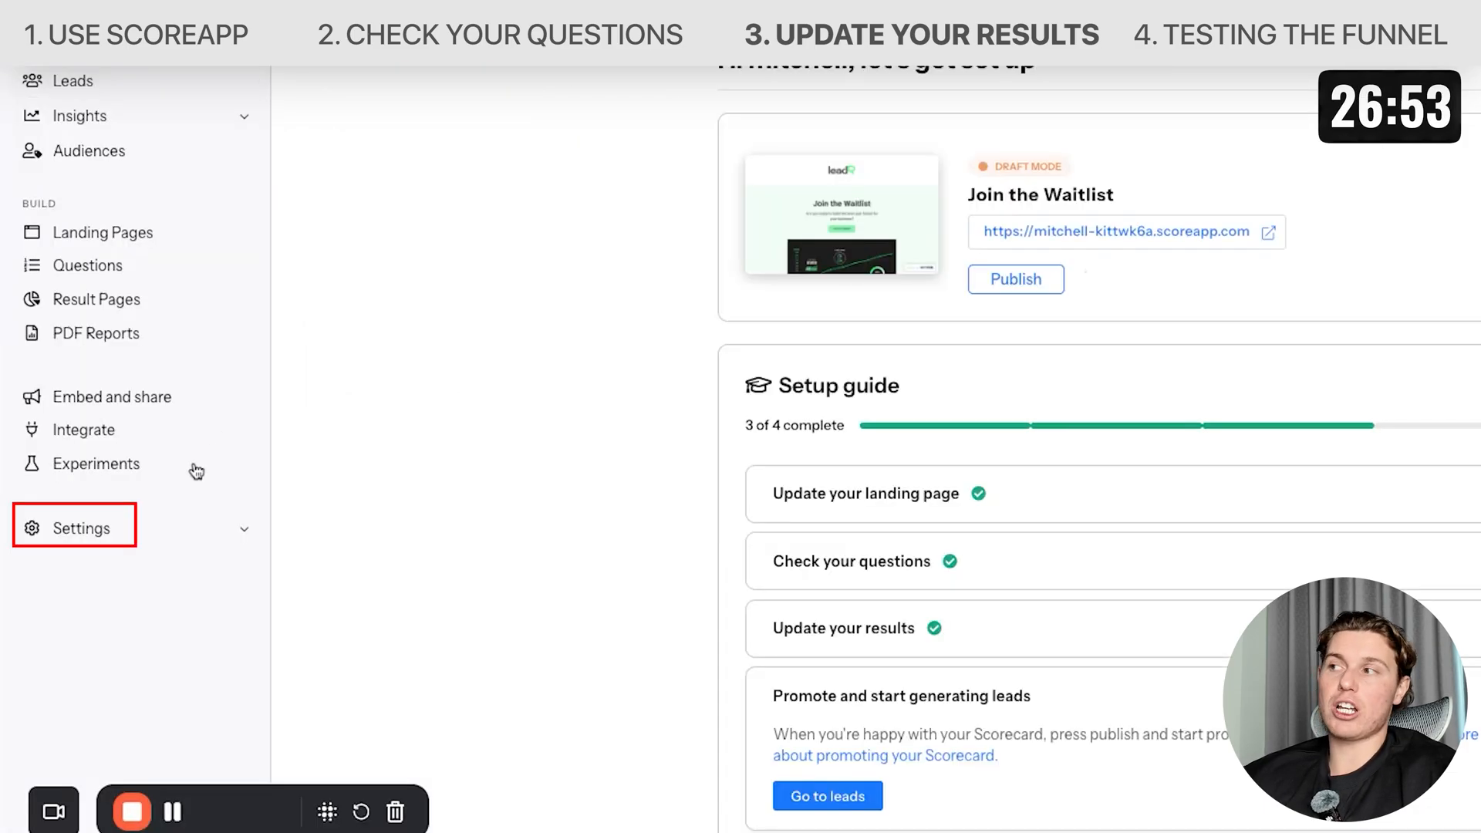
# Open the general settings, change the scorecard URL subdomain to scorecardwaitlistleadr, hide the powered-by ScoreApp logo, and save.
pyautogui.click(162, 532)
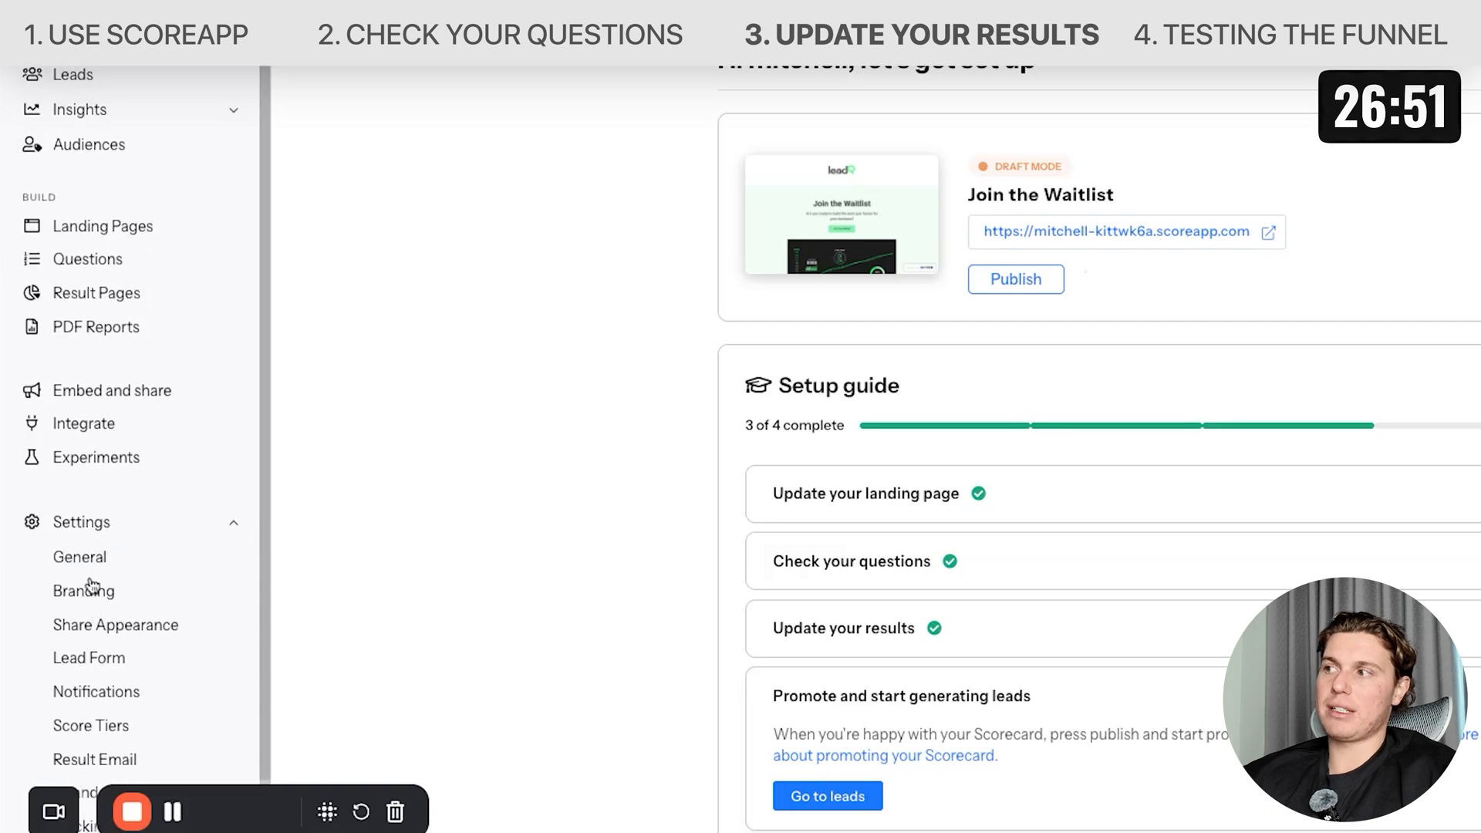
pyautogui.click(80, 558)
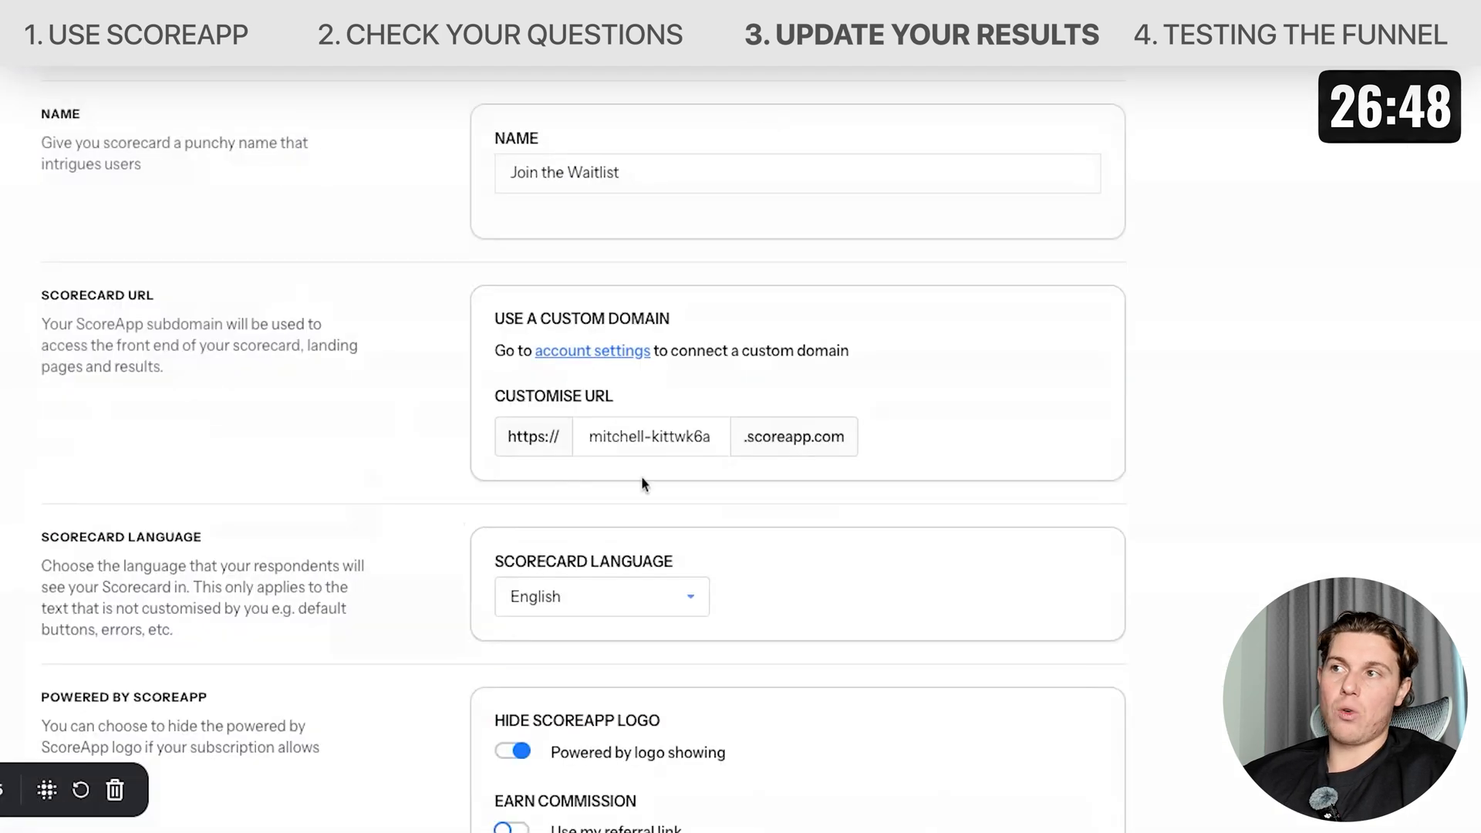
pyautogui.tripleClick(623, 440)
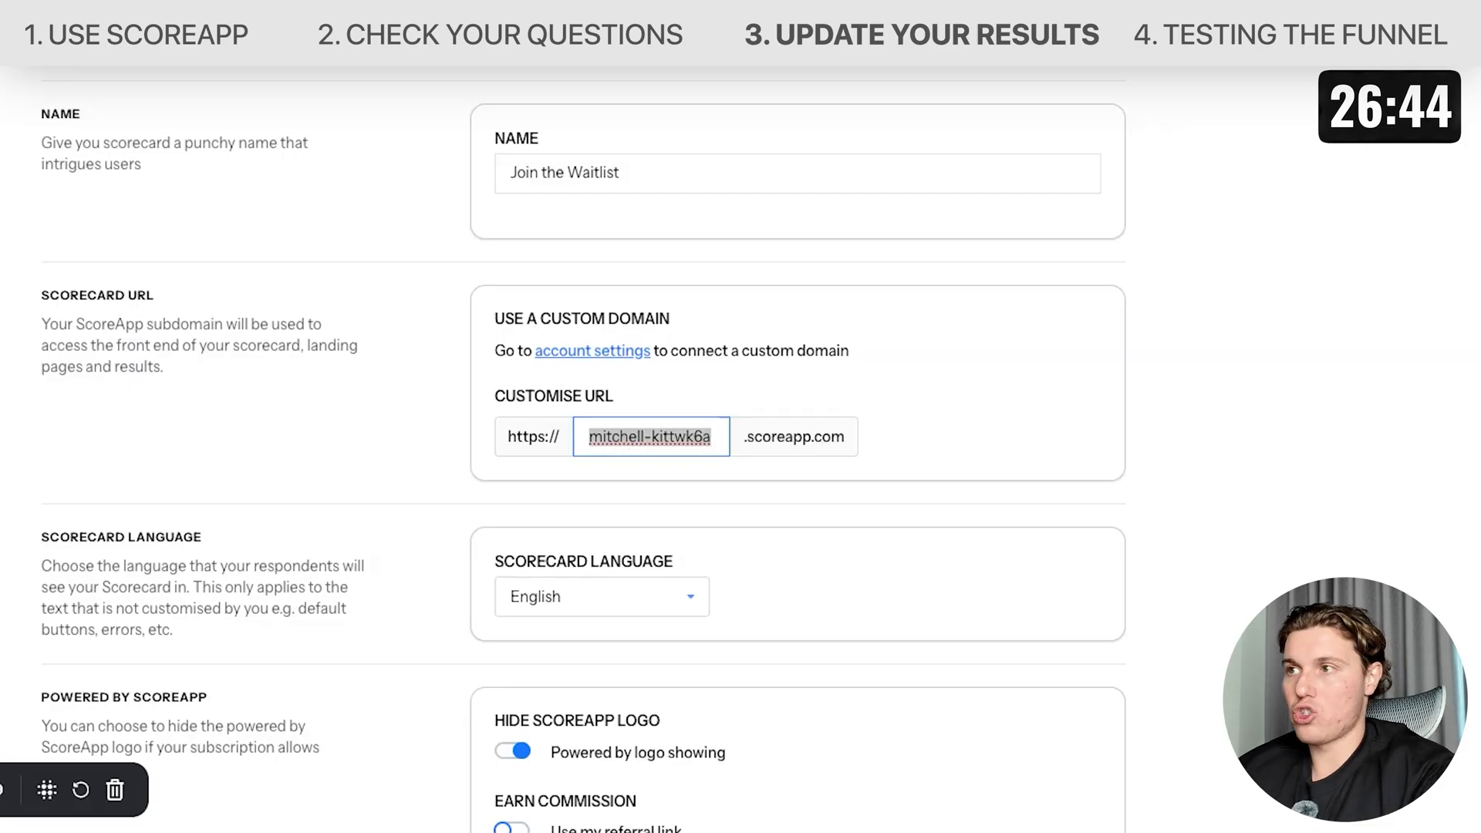
pyautogui.write('scorecardwaitlistleadr')
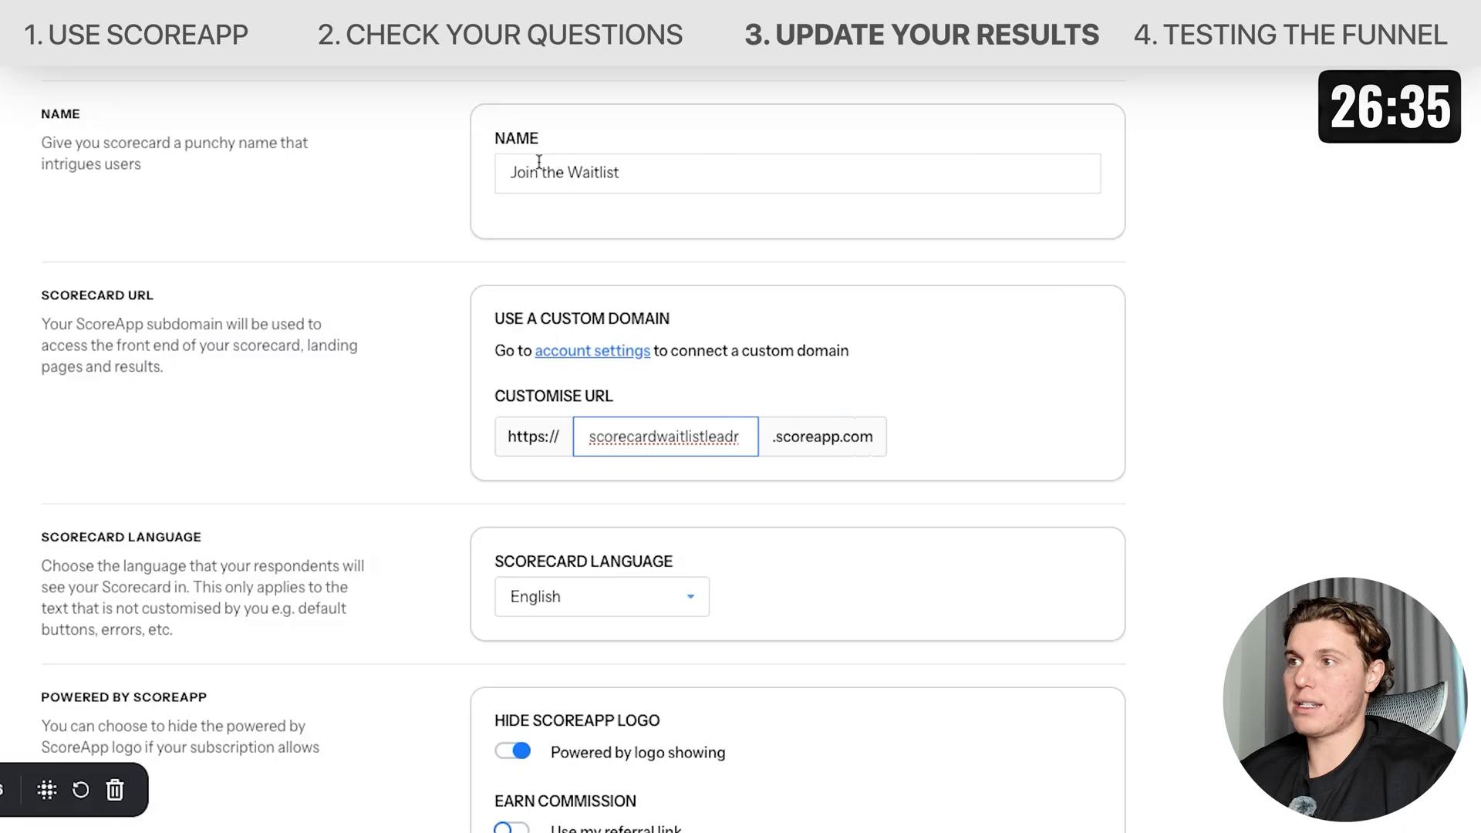
pyautogui.scroll(-5, 546, 372)
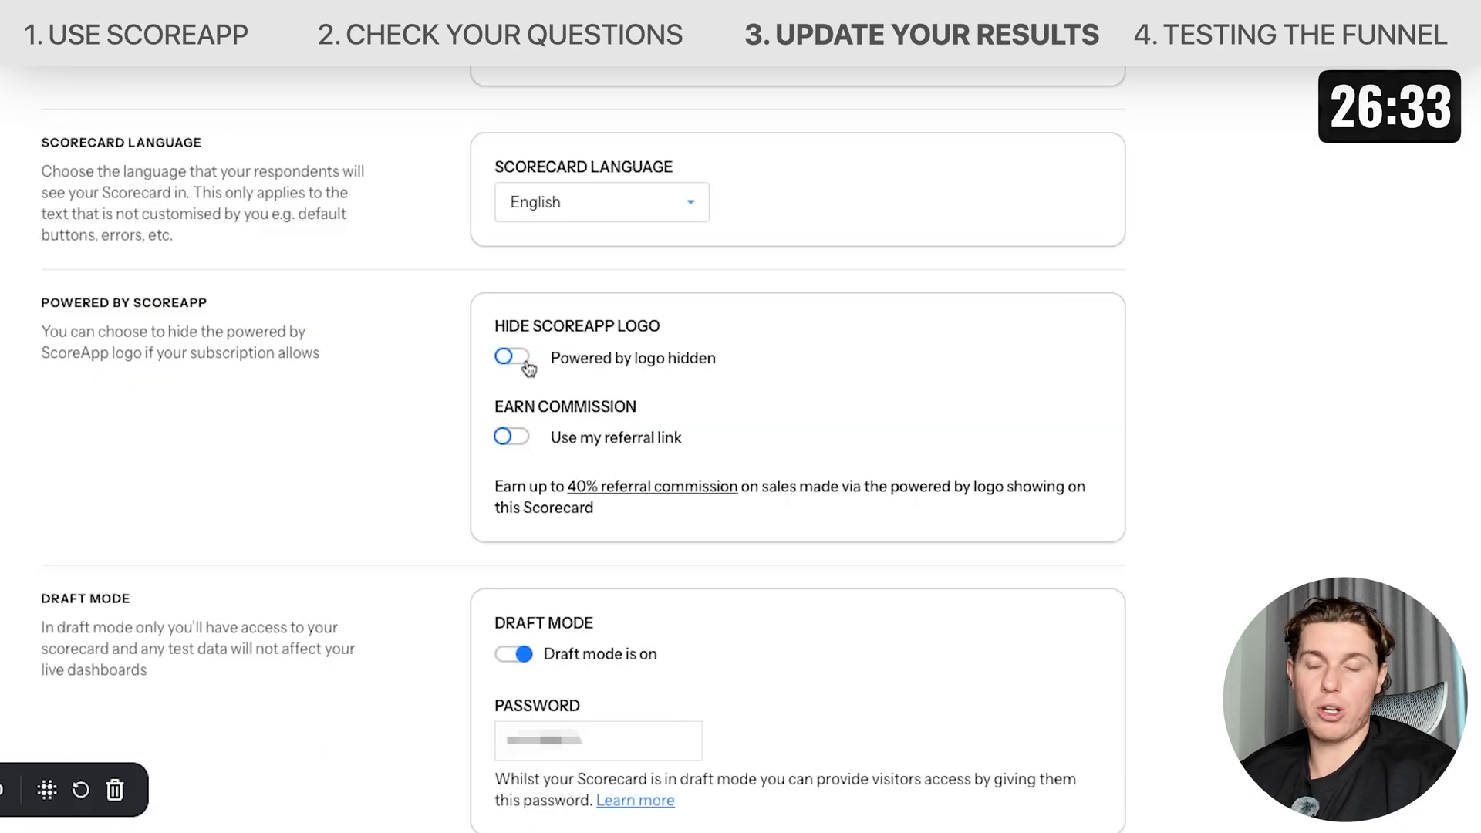
pyautogui.scroll(-2, 780, 586)
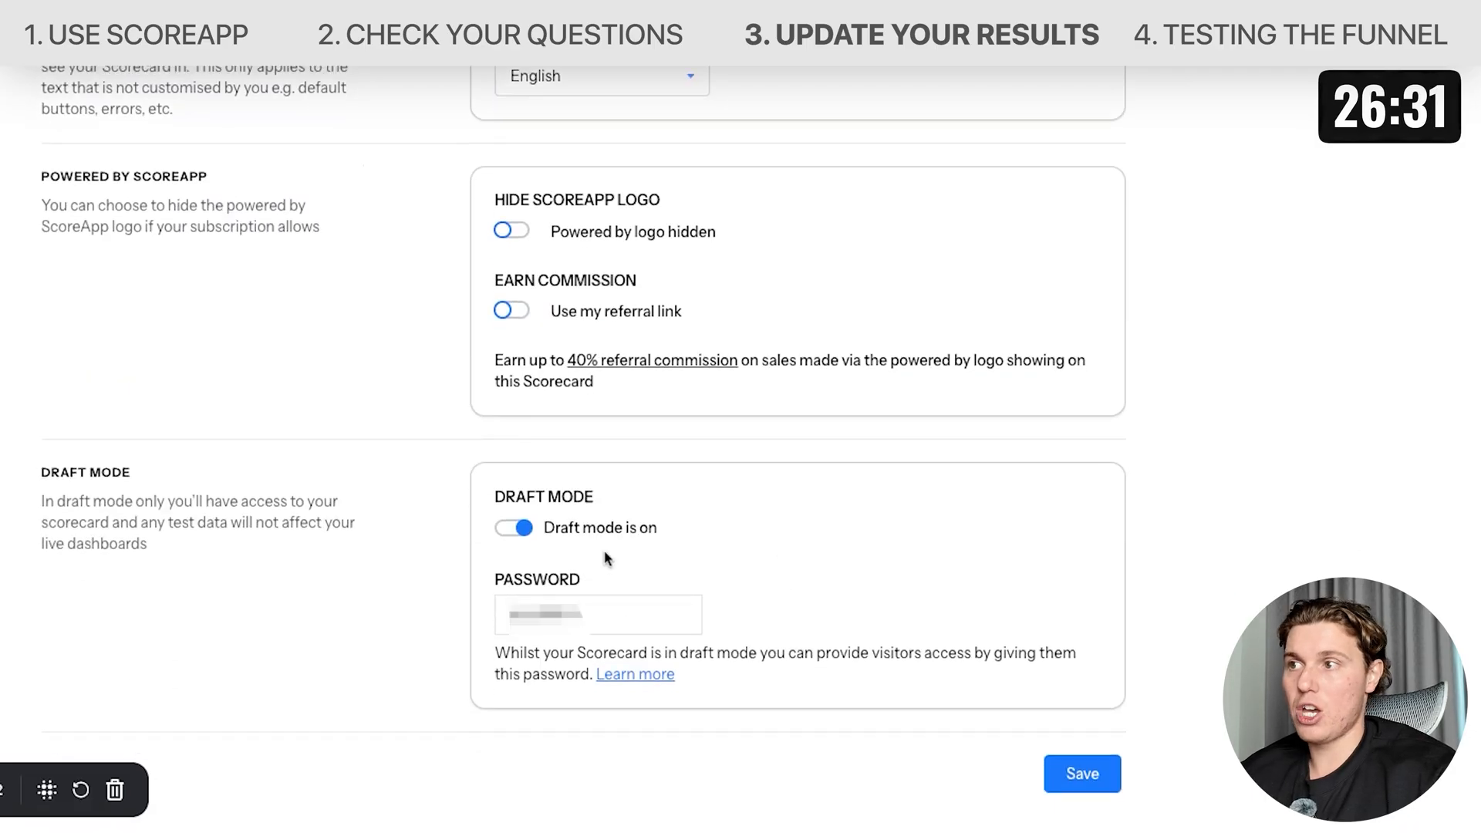
pyautogui.click(1087, 775)
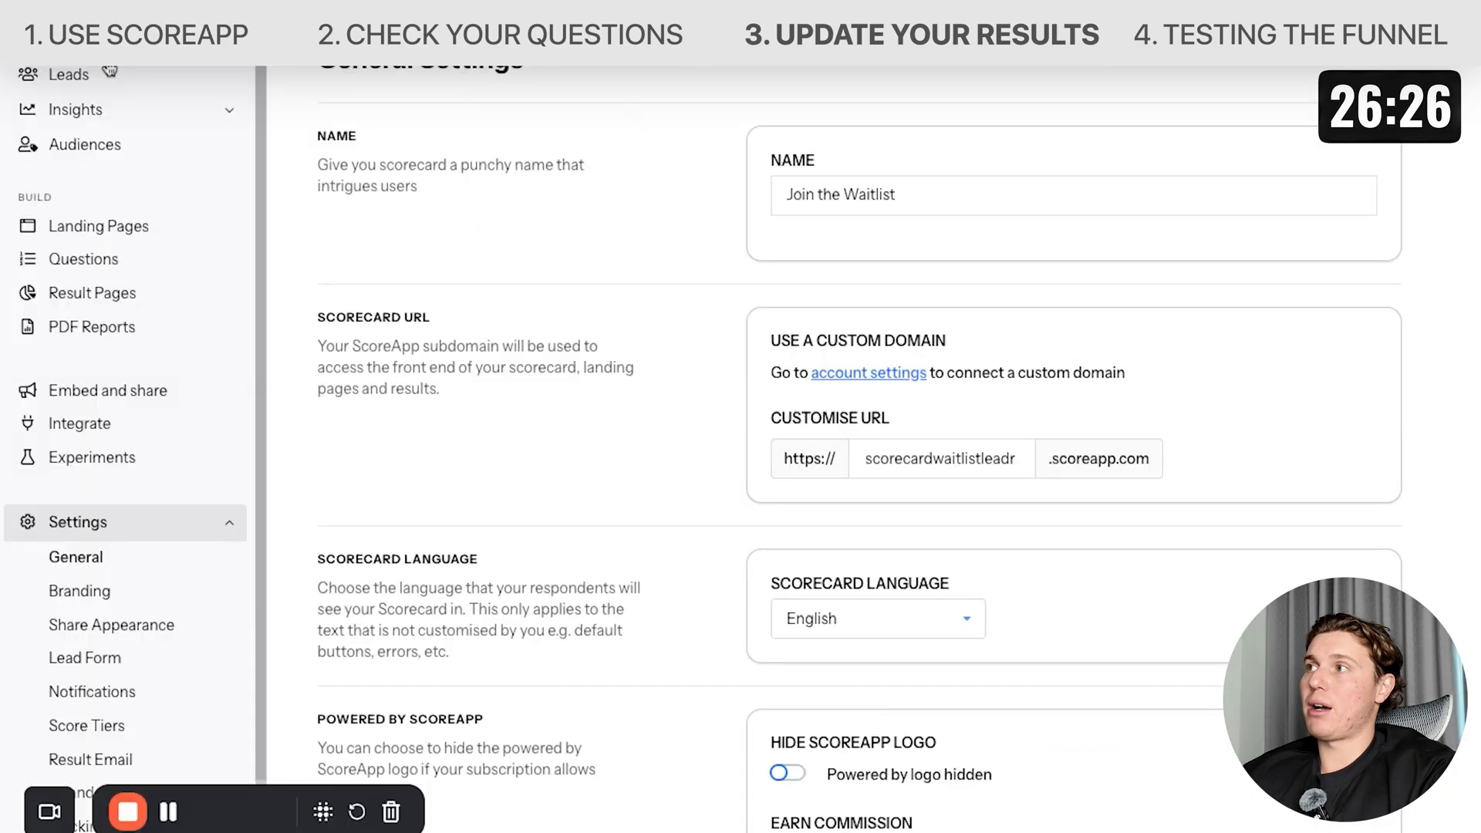
# Publish the scorecard from the scorecard home and close the congratulations popup.
pyautogui.click(107, 59)
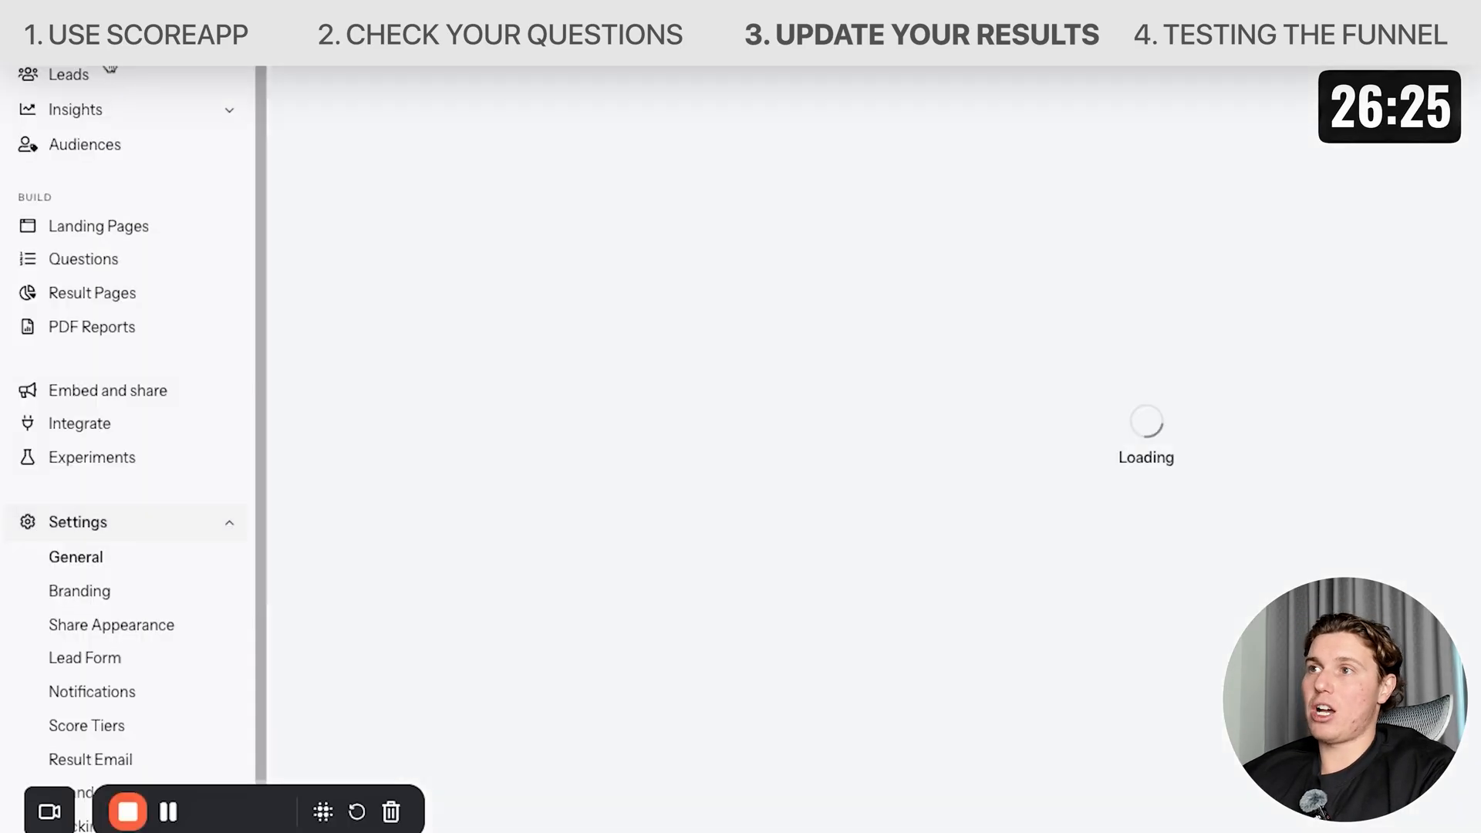
pyautogui.click(1000, 277)
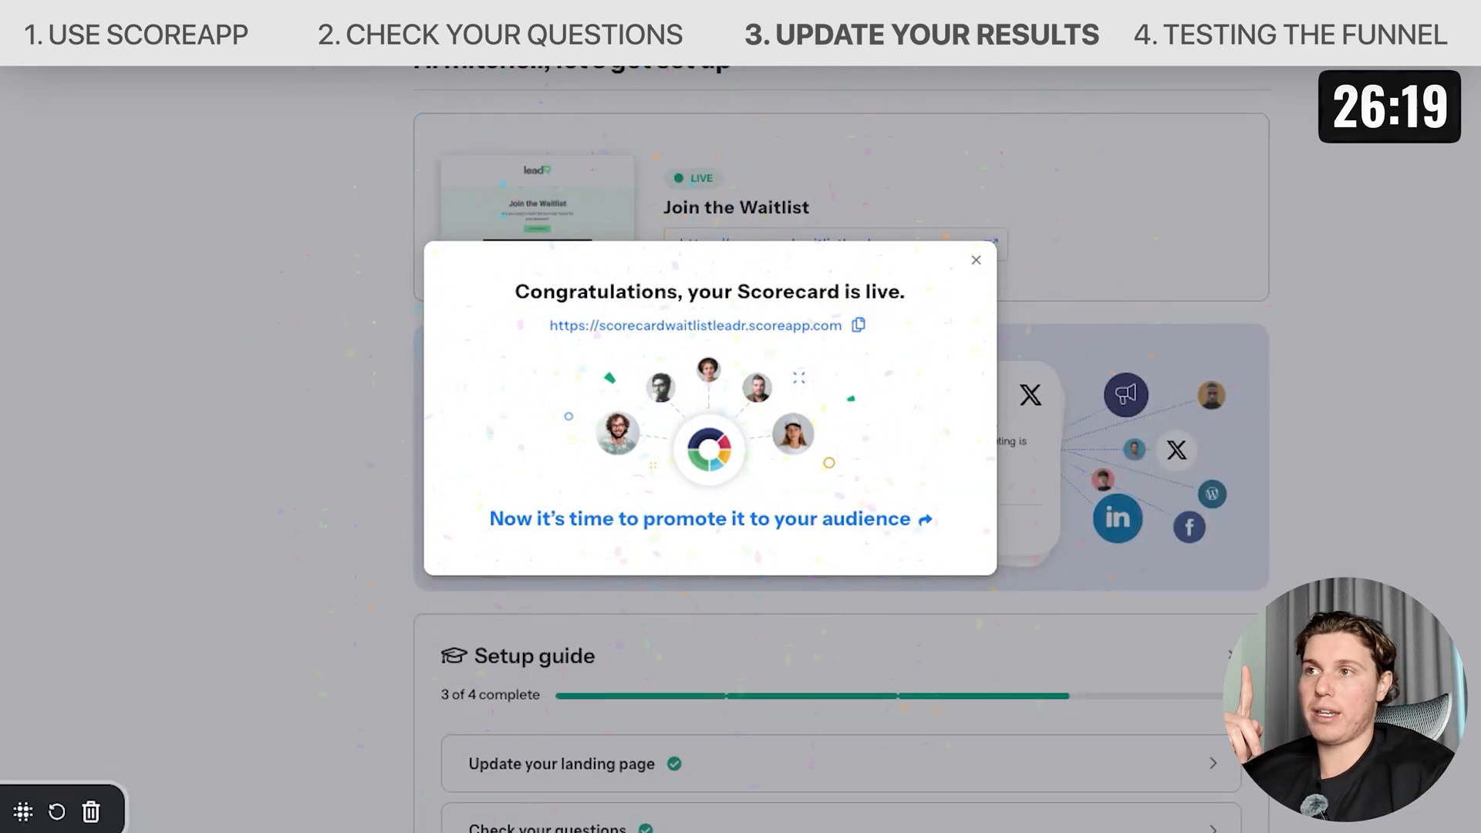
pyautogui.click(975, 261)
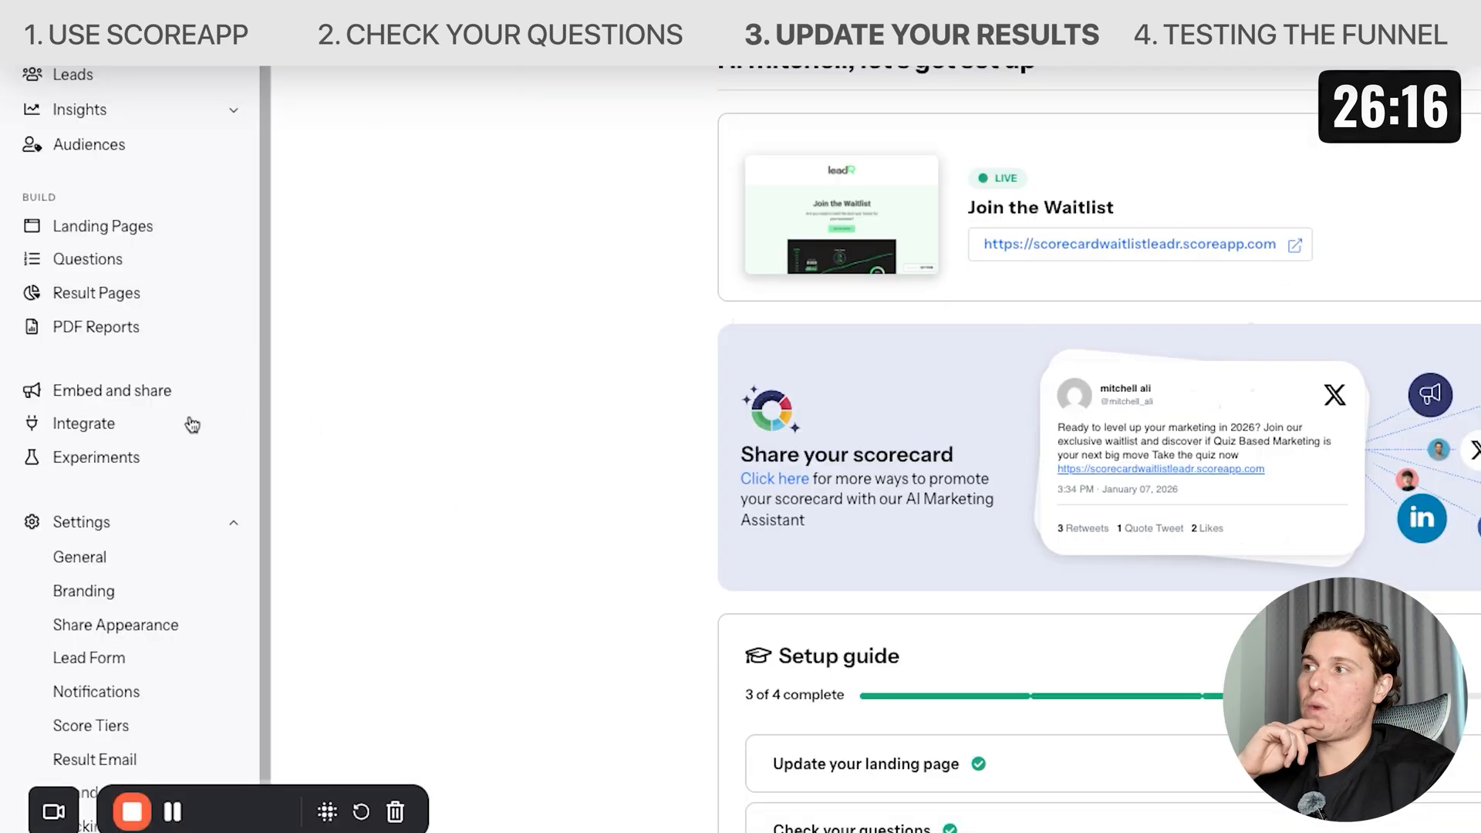
# Add a required Text field labelled "Business name" to the lead form.
pyautogui.click(118, 655)
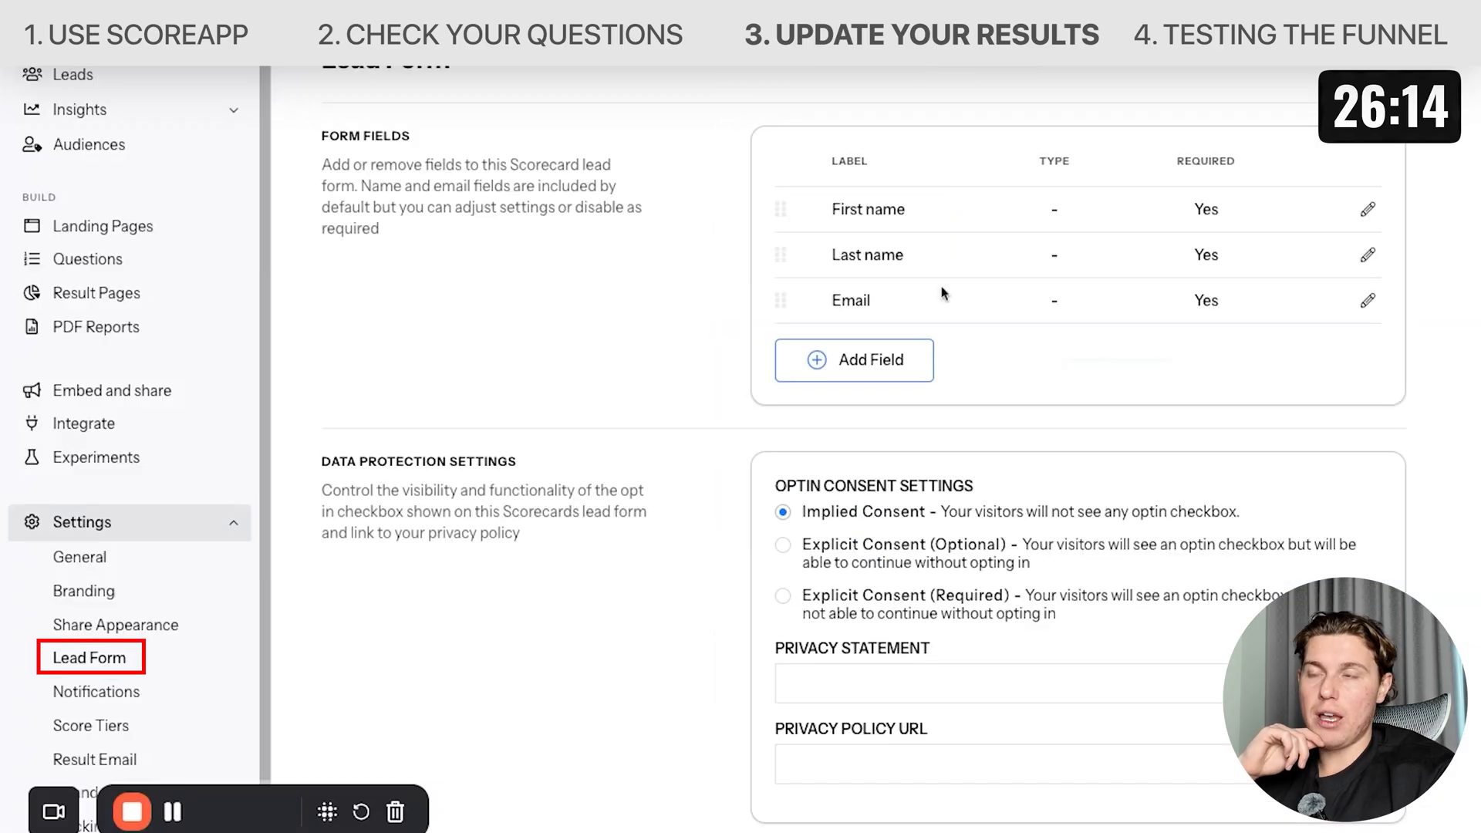
pyautogui.scroll(-7, 1002, 362)
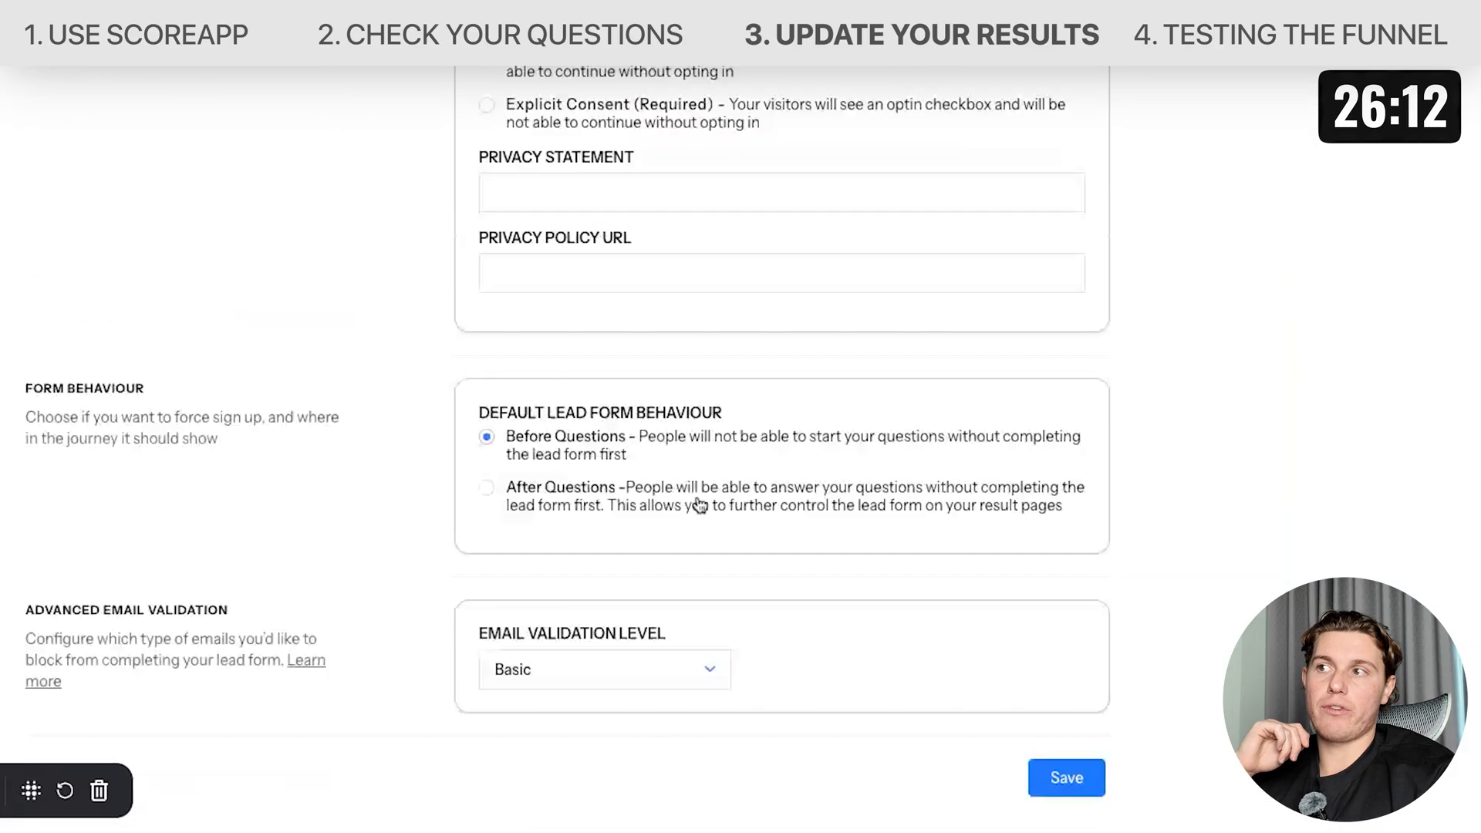
pyautogui.scroll(7, 699, 505)
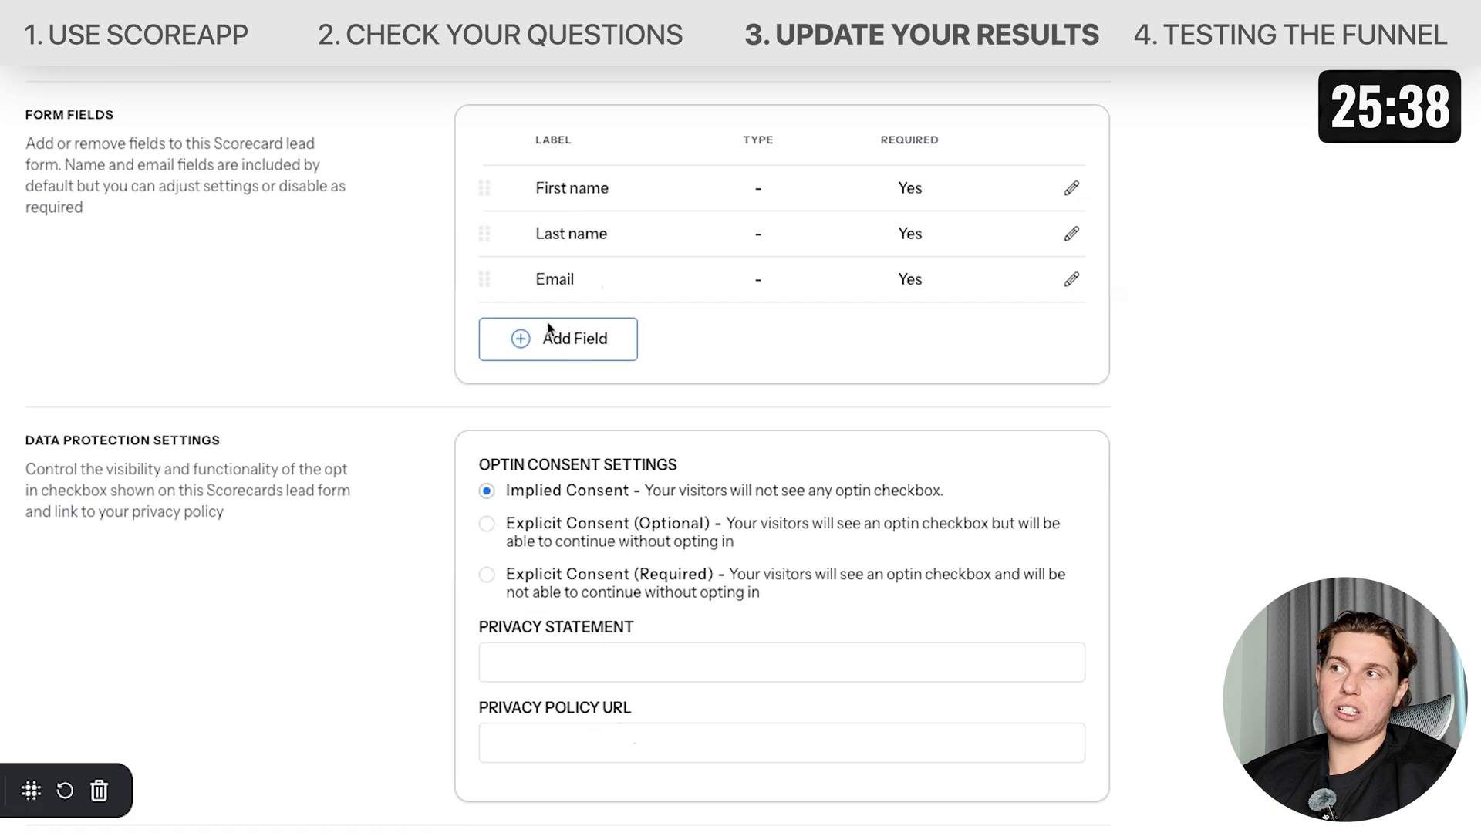
pyautogui.click(549, 336)
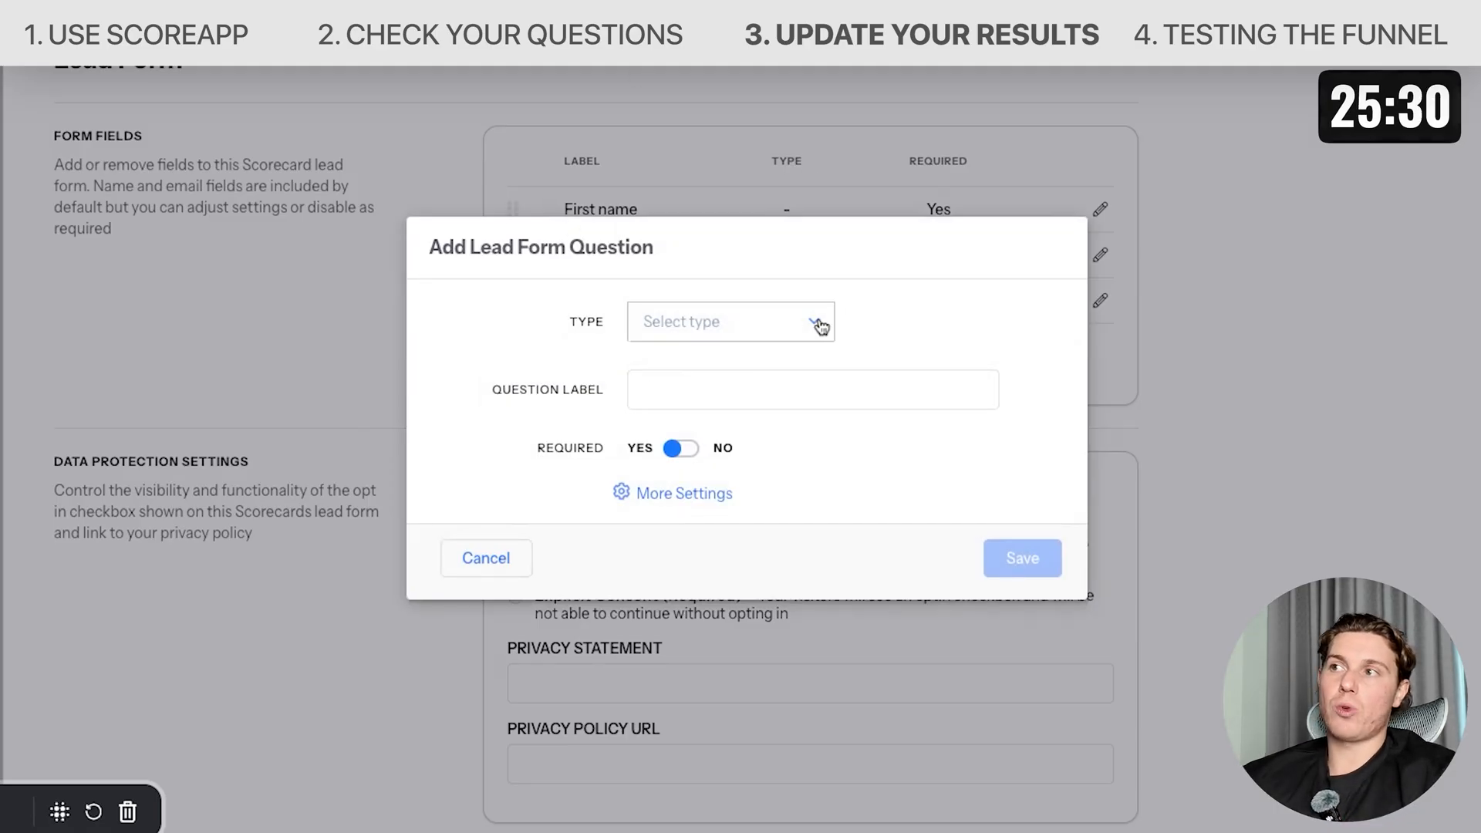
pyautogui.click(512, 549)
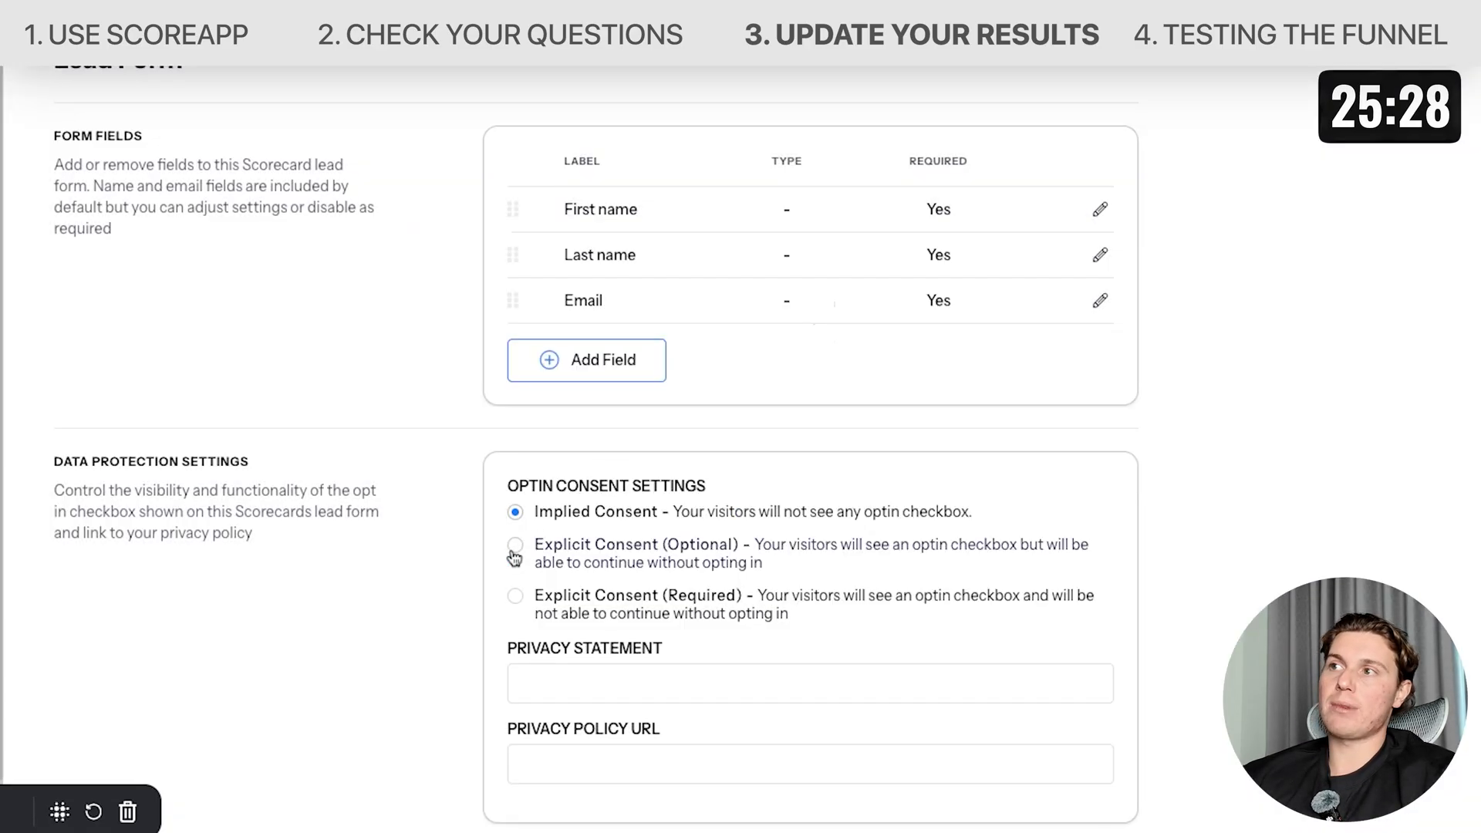
pyautogui.click(605, 361)
pyautogui.click(671, 321)
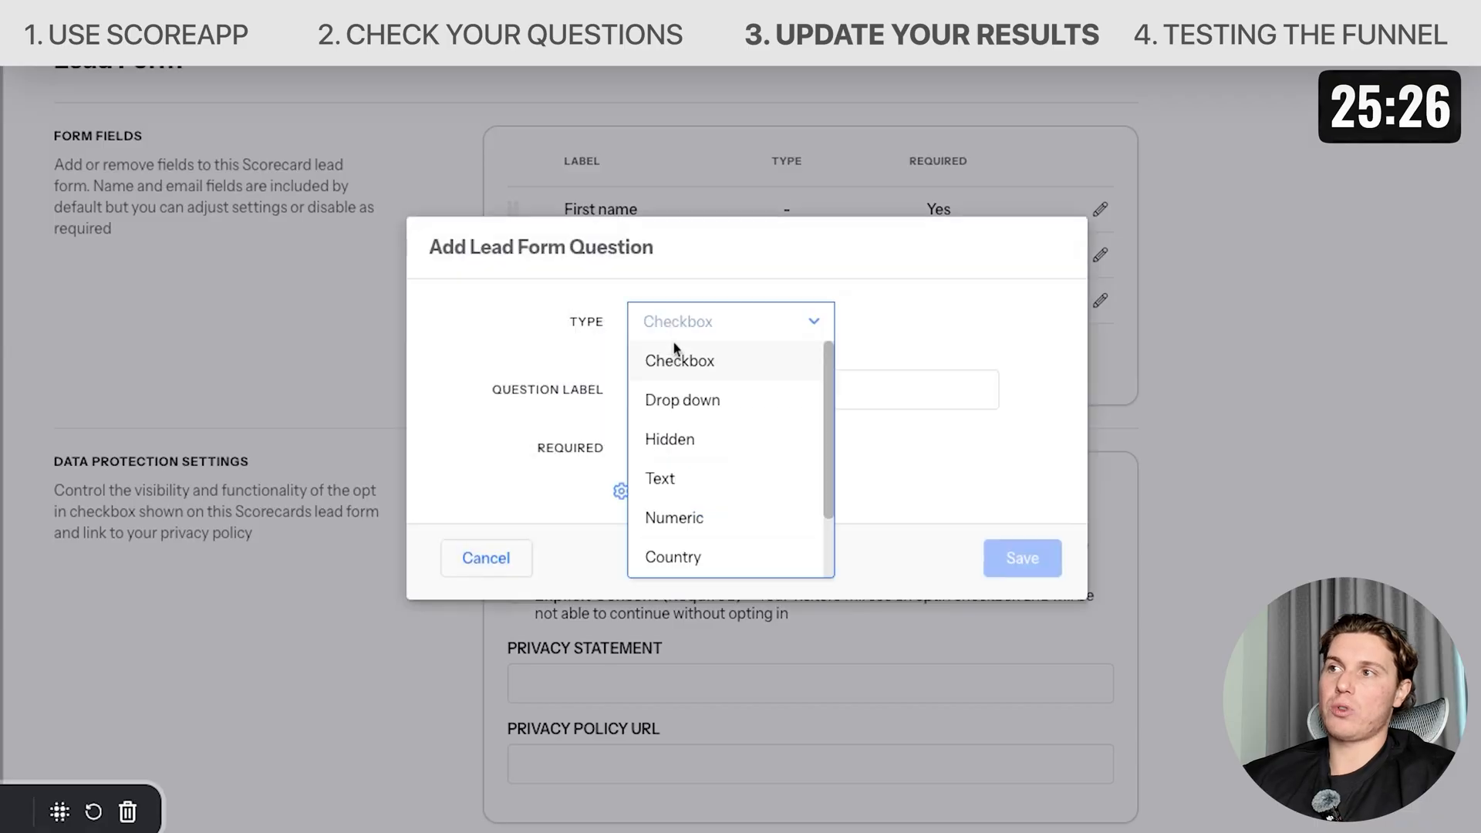
pyautogui.scroll(-2, 701, 456)
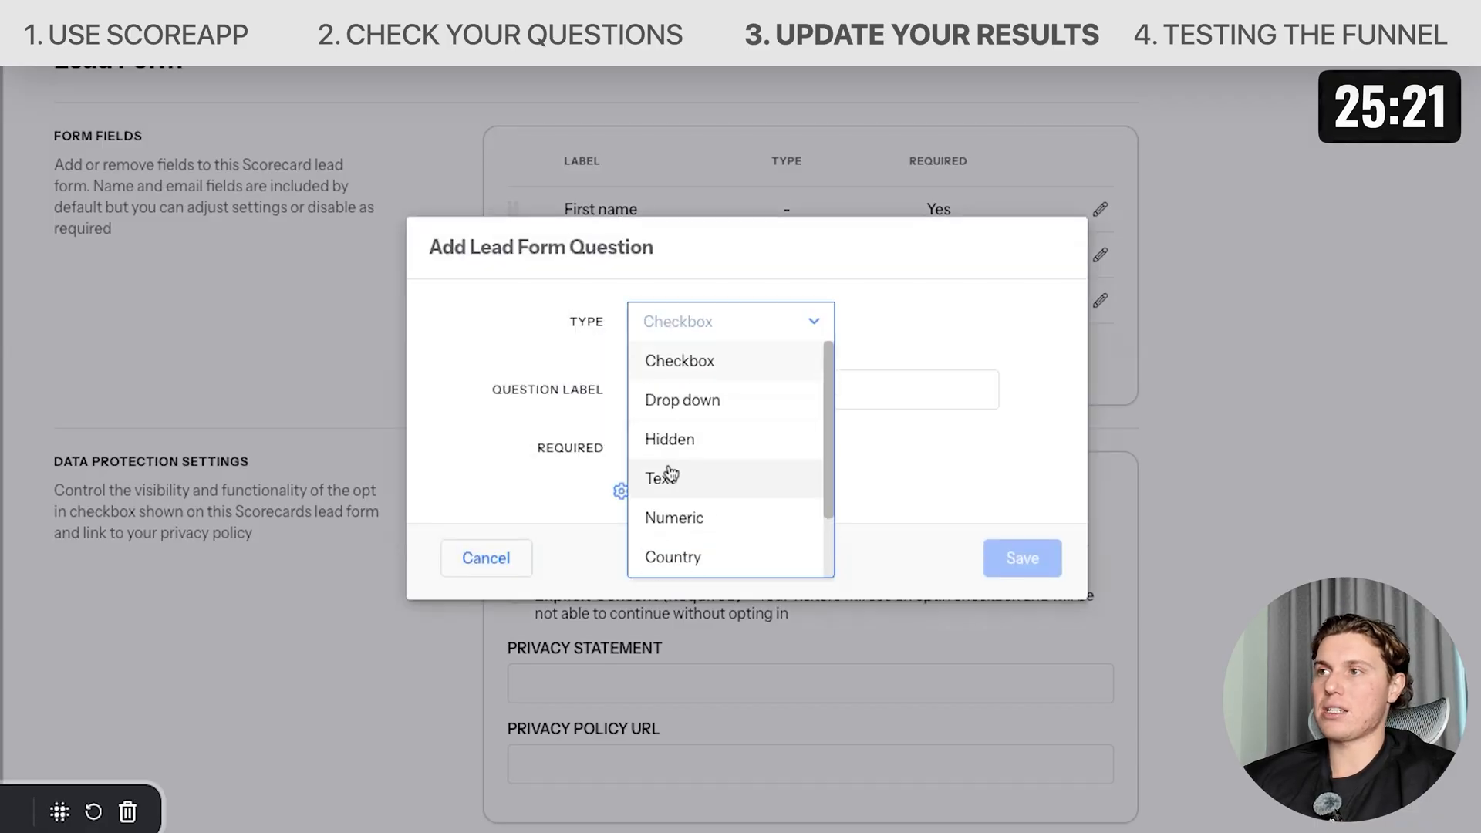
pyautogui.click(669, 476)
pyautogui.click(704, 395)
pyautogui.write('Business n')
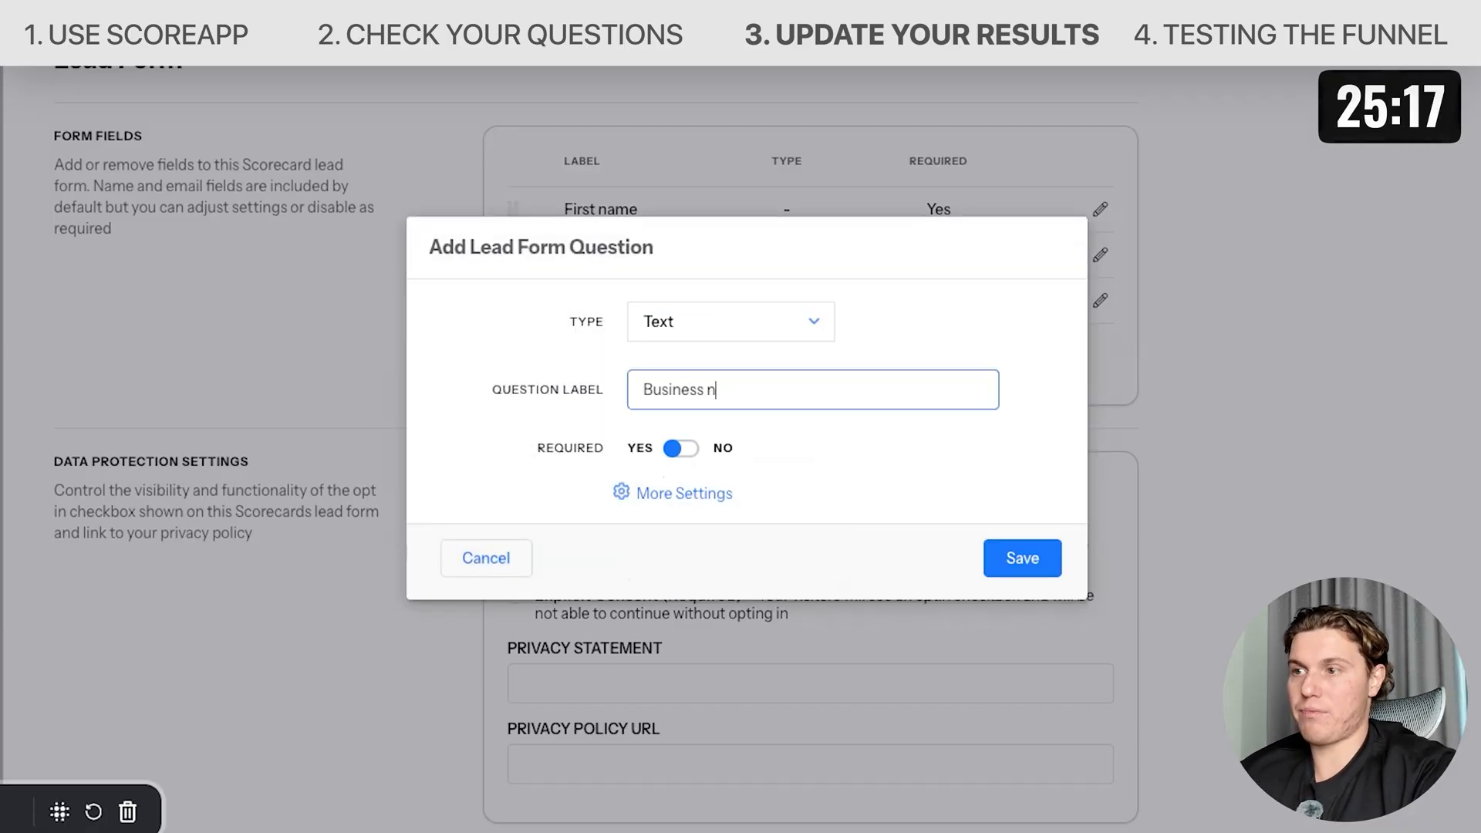
pyautogui.write('ame')
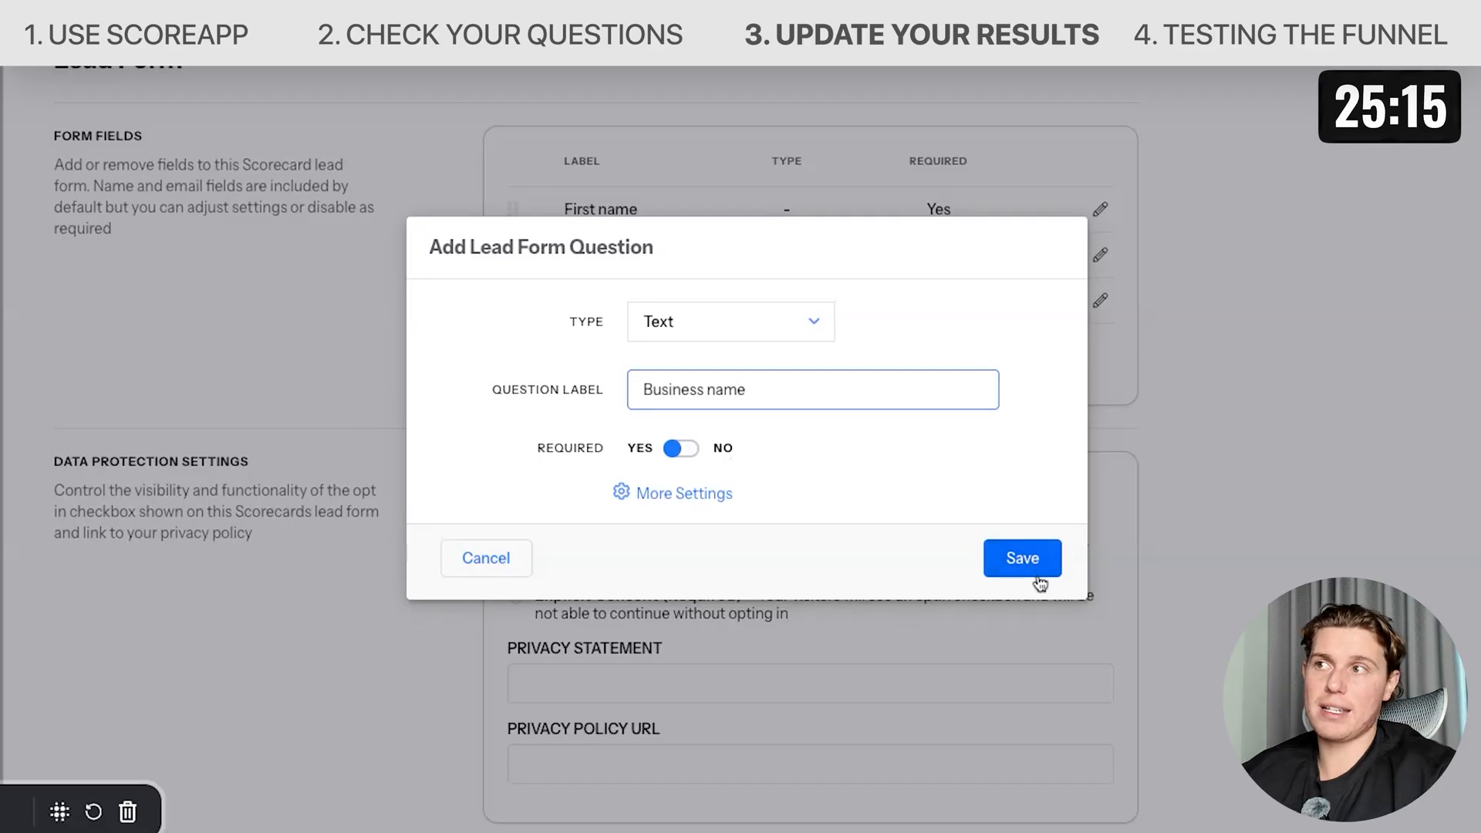
pyautogui.click(1010, 559)
# Add a required Phone field labelled "Phone Number" to the lead form.
pyautogui.click(571, 407)
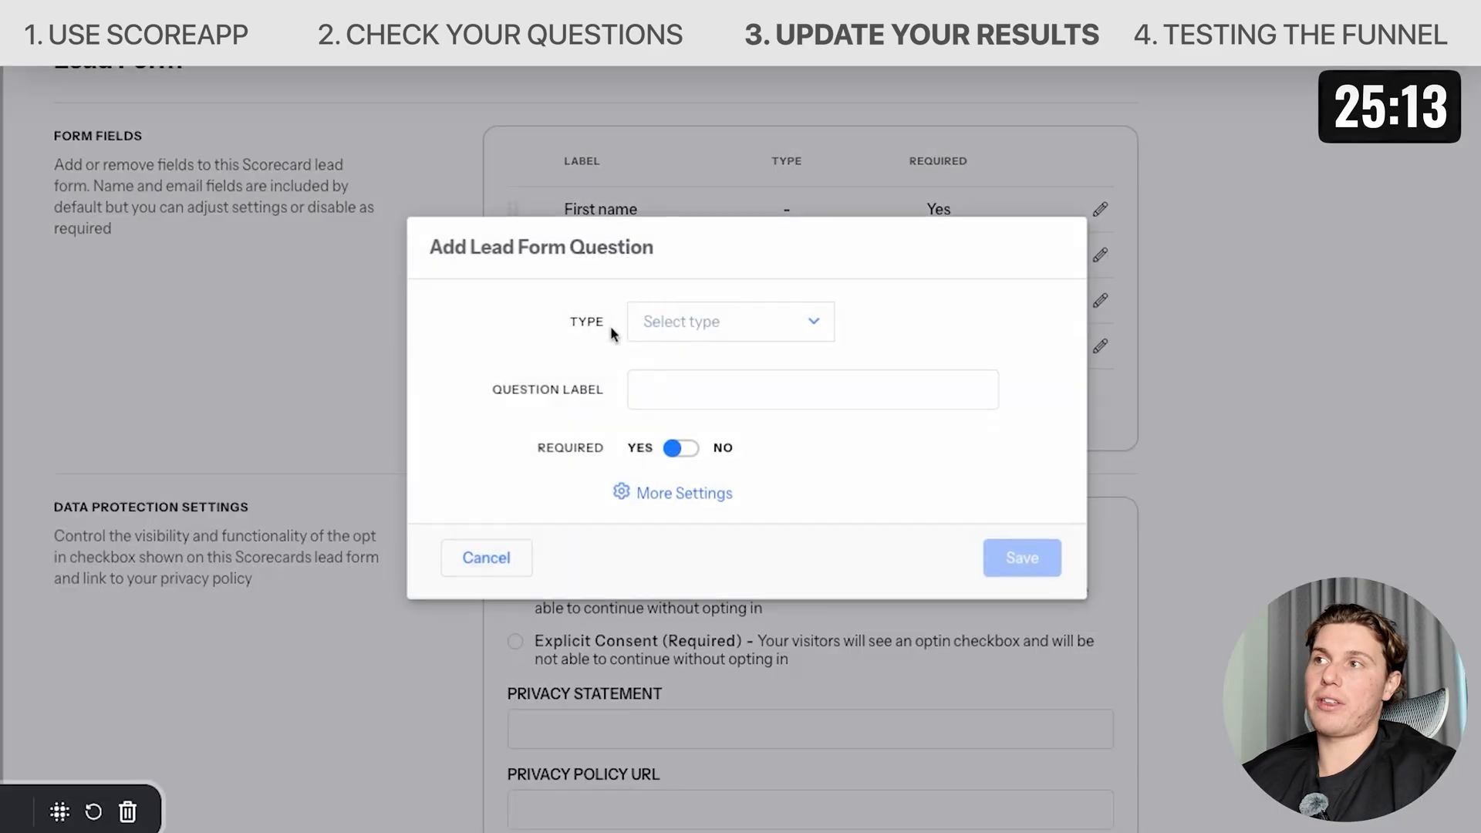
pyautogui.click(704, 324)
pyautogui.scroll(-2, 725, 493)
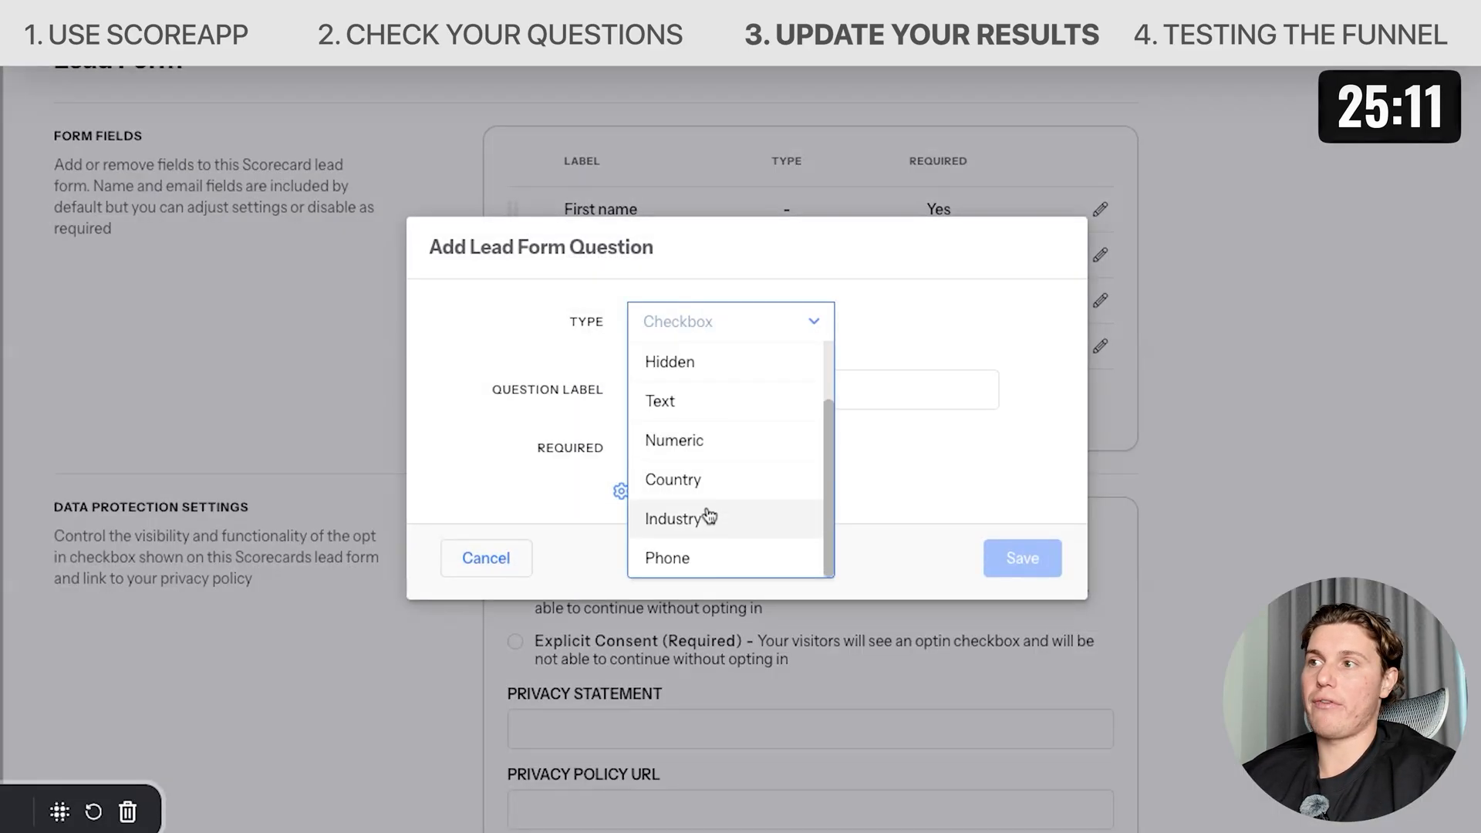
pyautogui.click(700, 561)
pyautogui.click(758, 365)
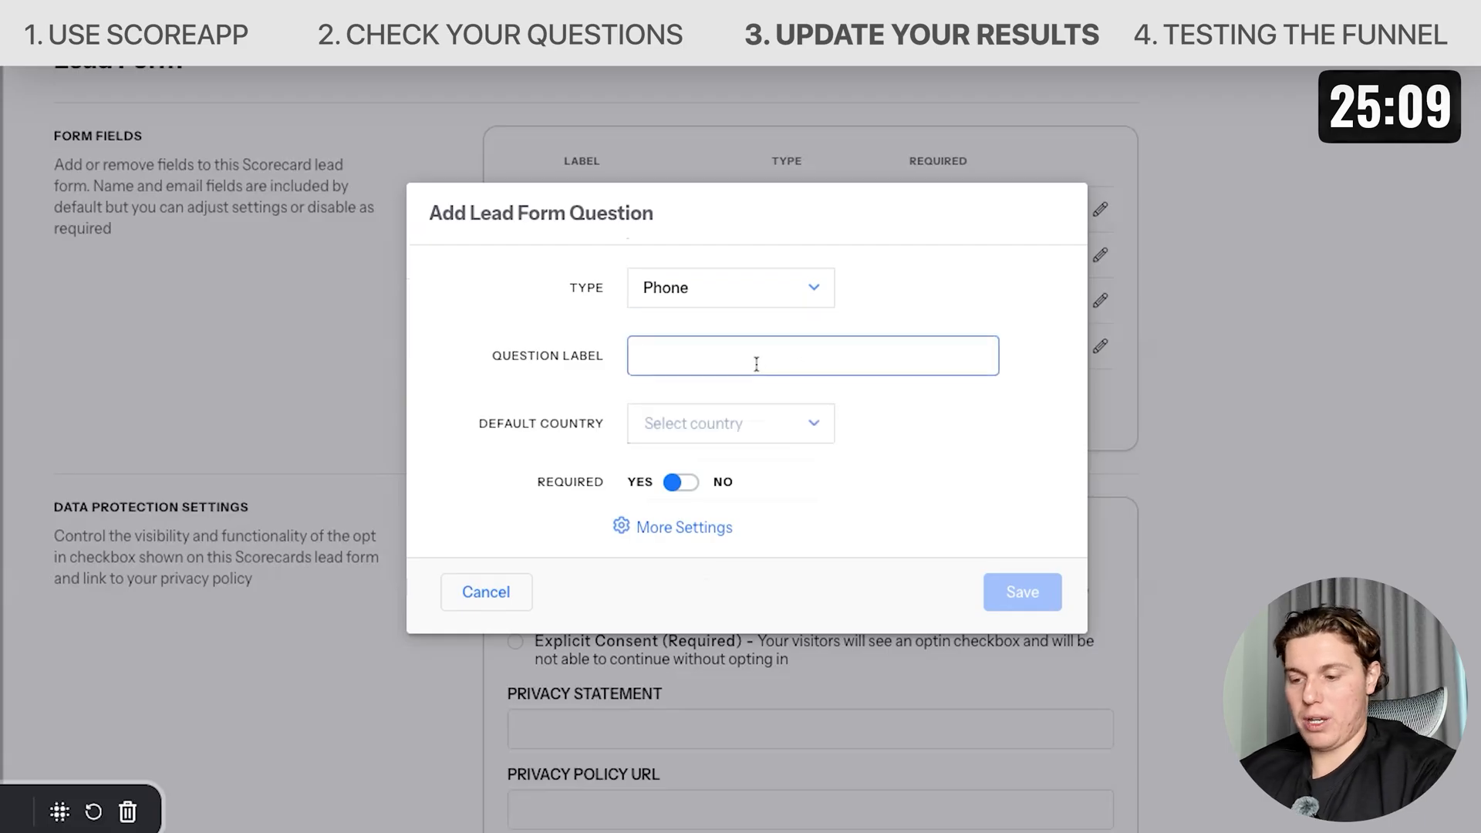
pyautogui.write('Phone Number')
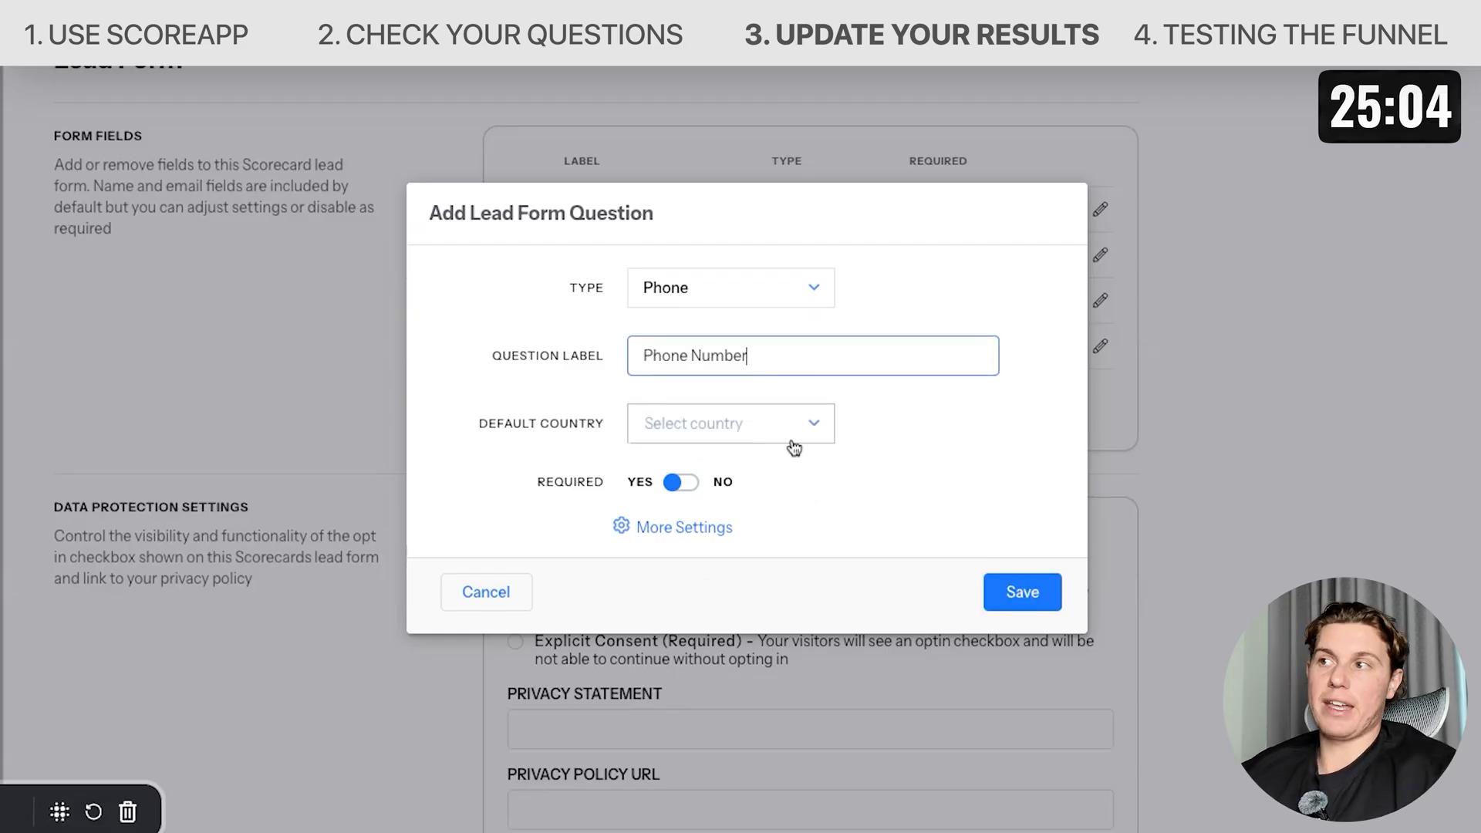
pyautogui.click(1031, 610)
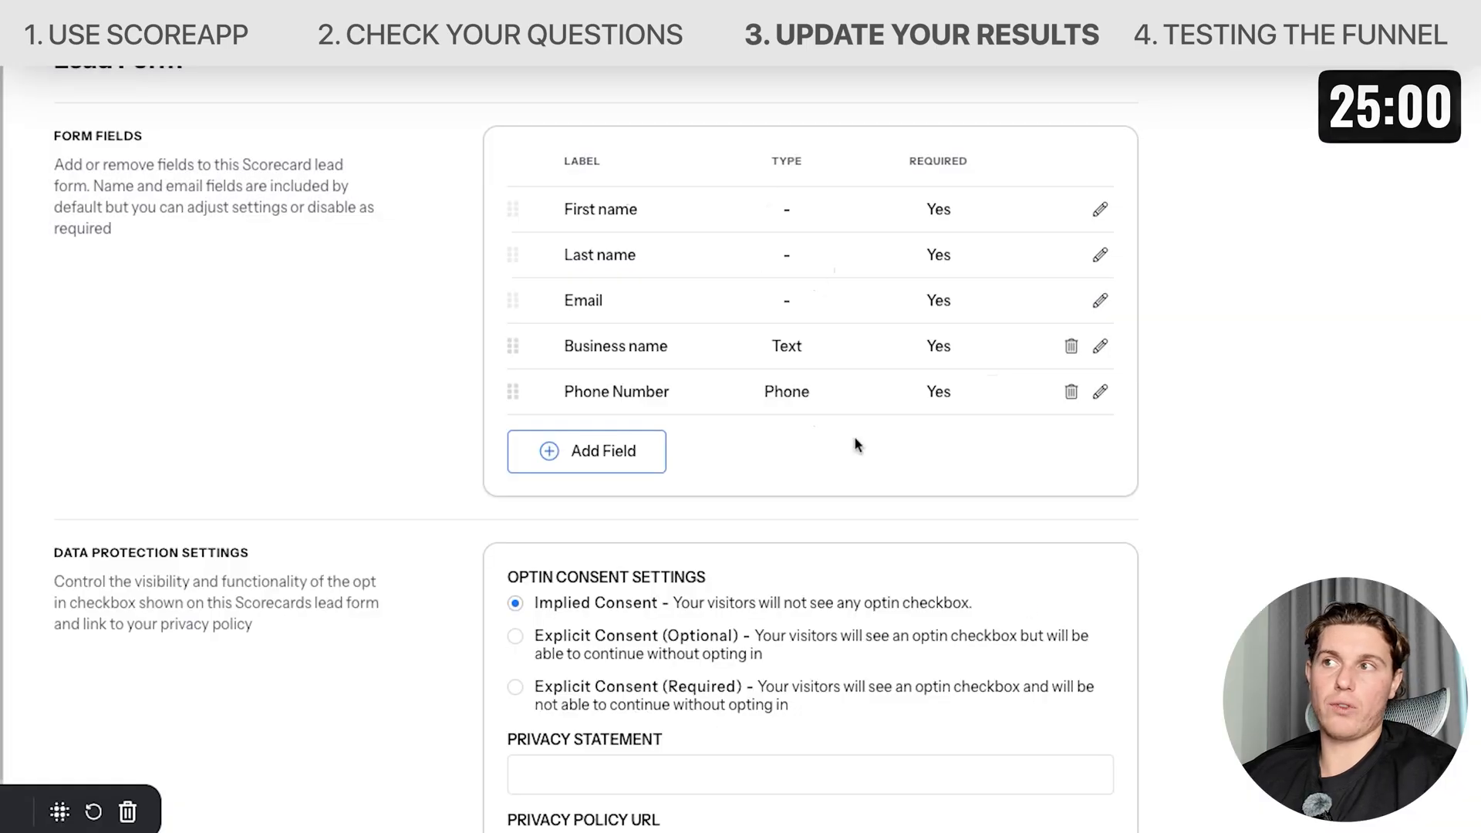
# Return to the scorecard home and open the live scorecard link to review its landing page.
pyautogui.scroll(-8, 794, 308)
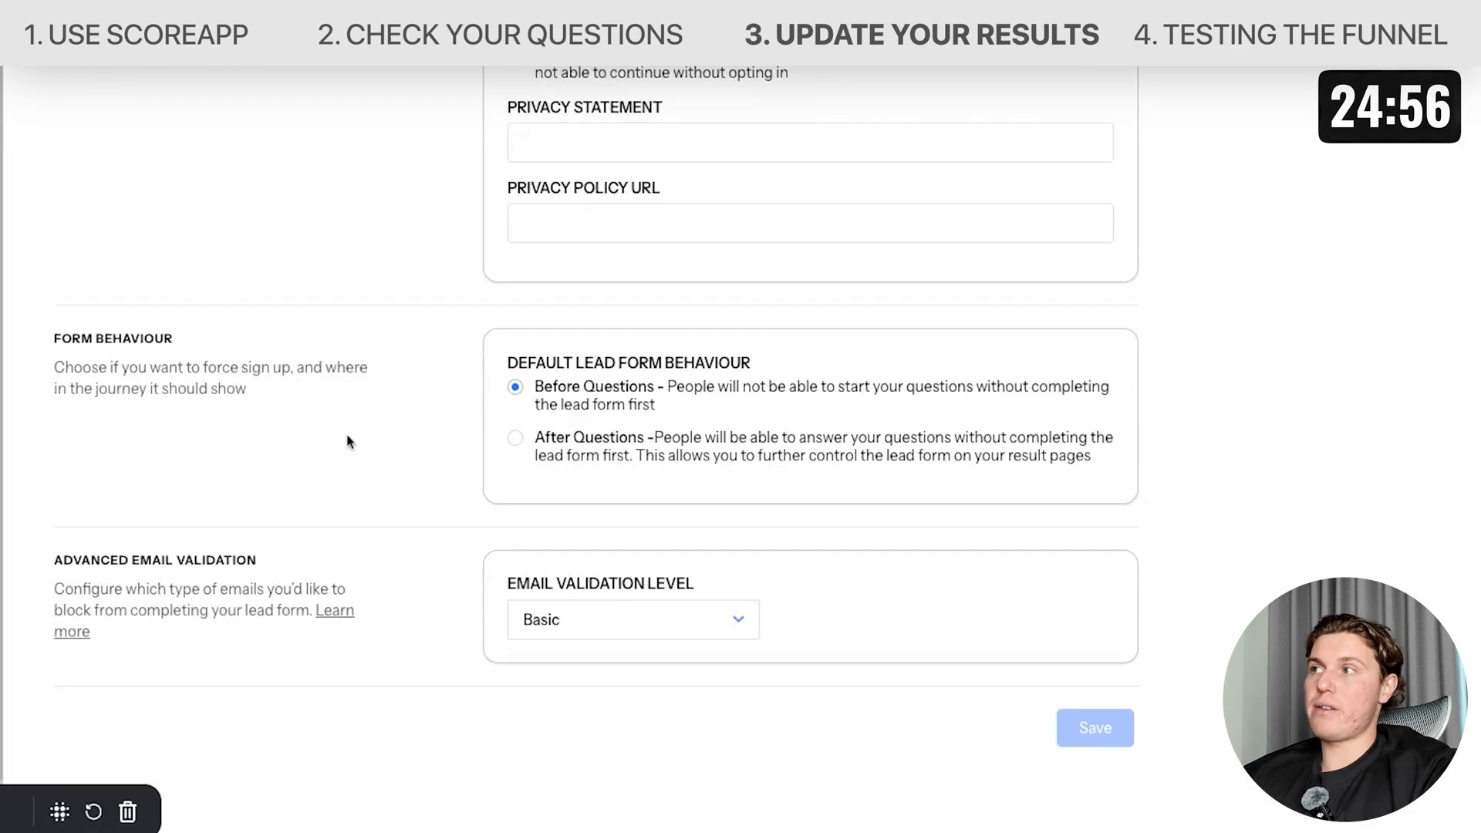
pyautogui.click(70, 104)
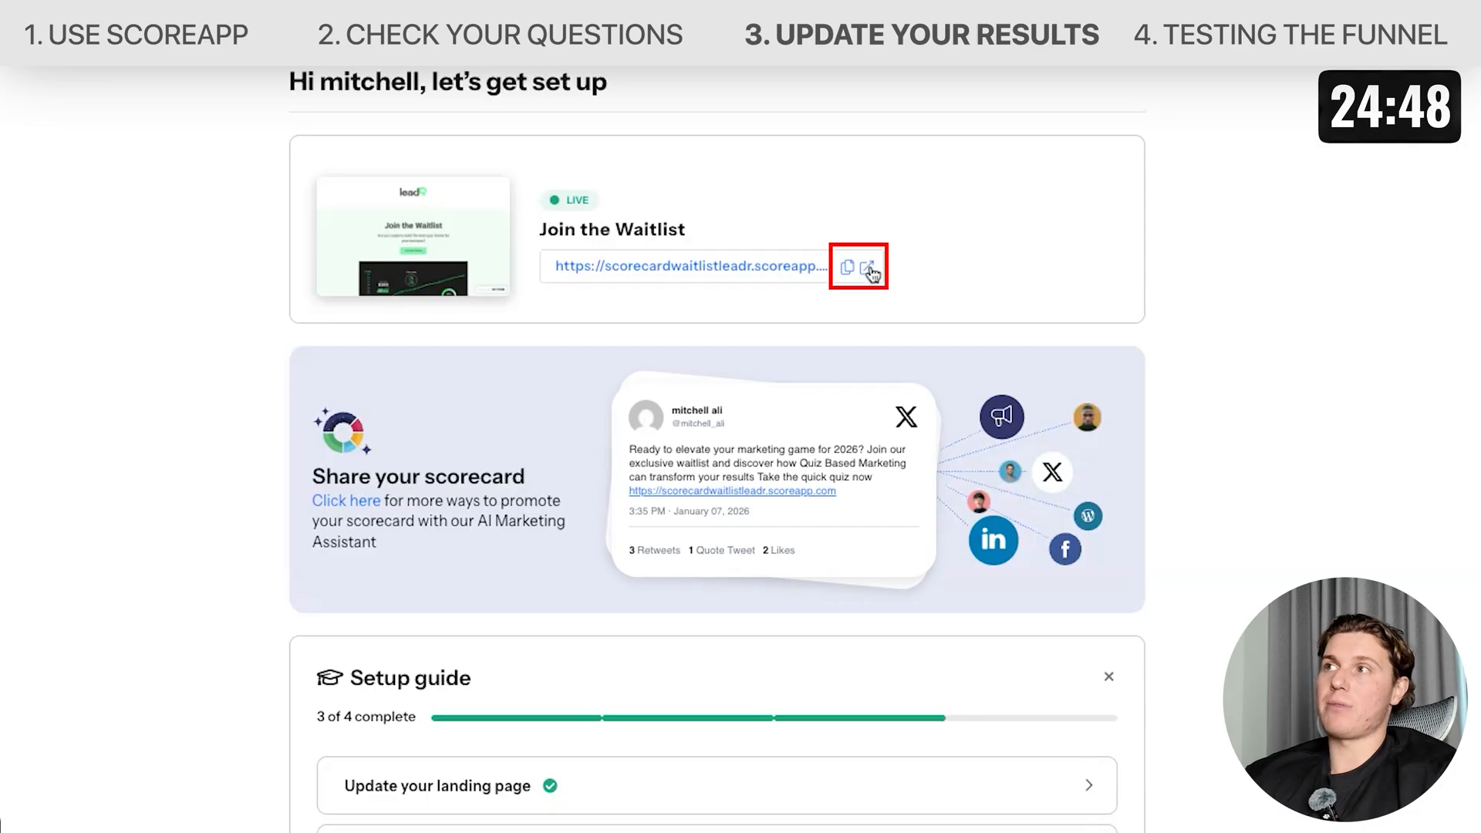
pyautogui.click(868, 268)
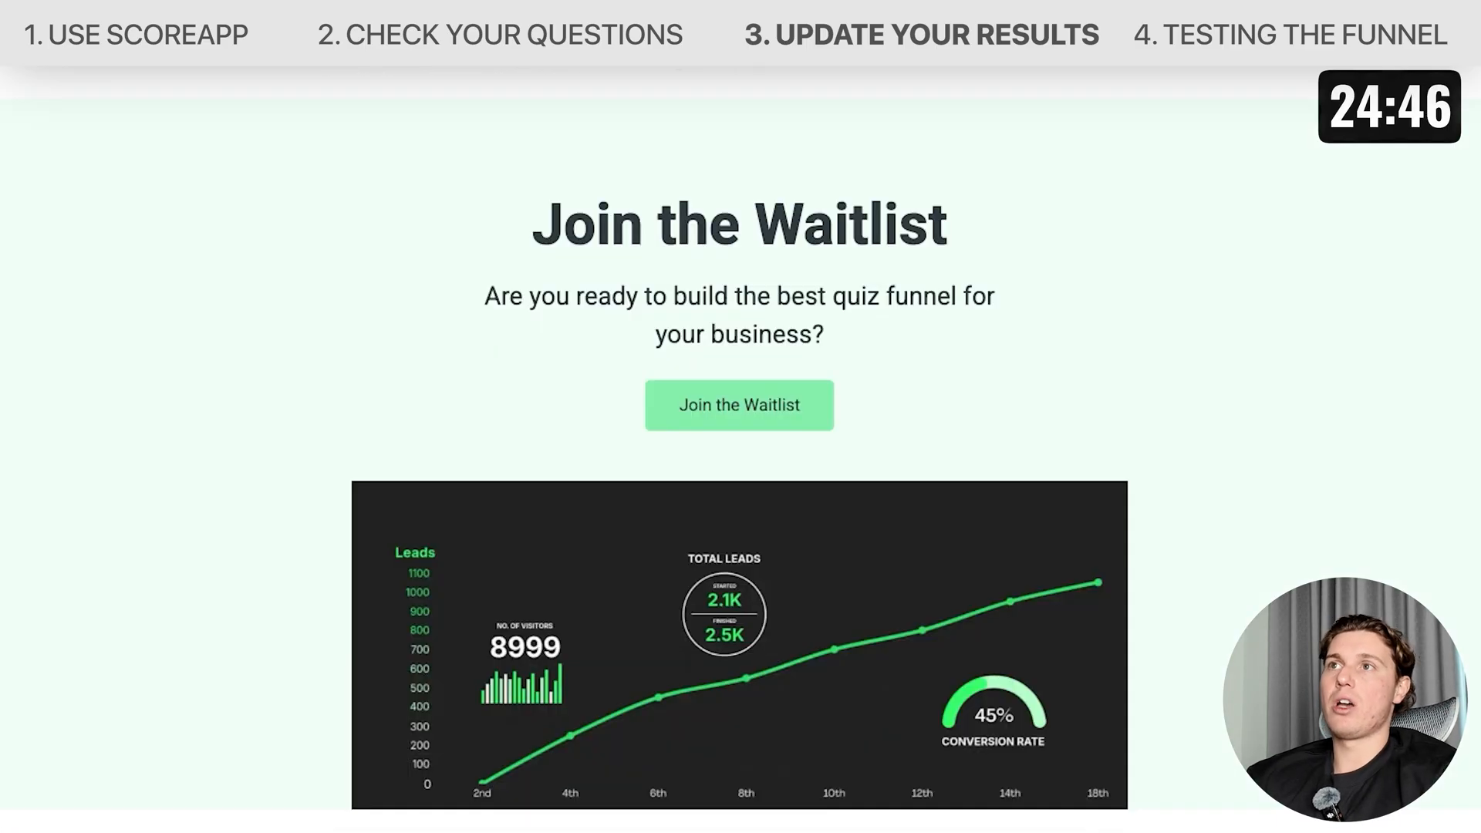
pyautogui.scroll(-12, 736, 631)
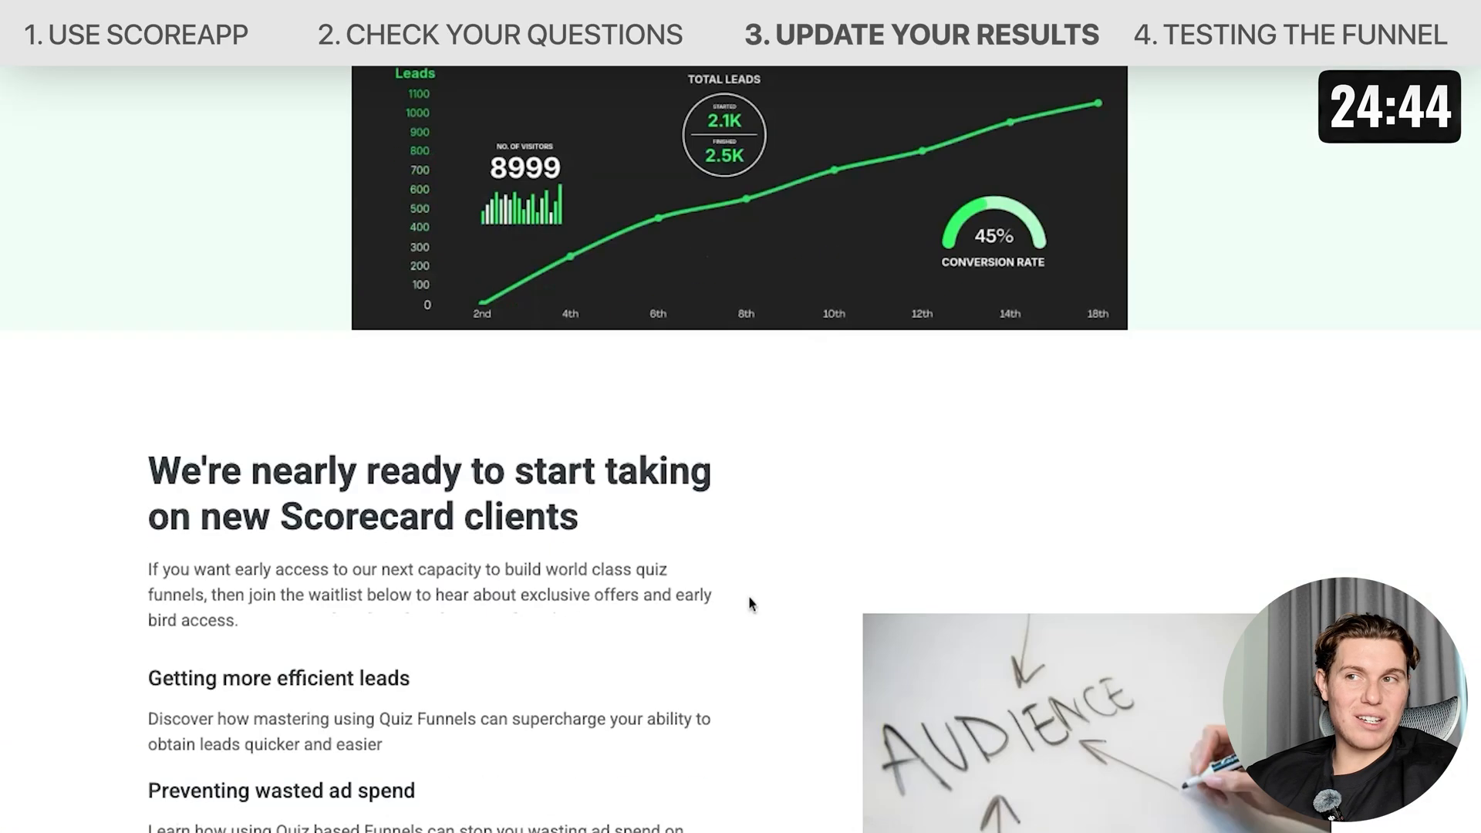
pyautogui.scroll(-5, 774, 491)
pyautogui.scroll(1, 774, 491)
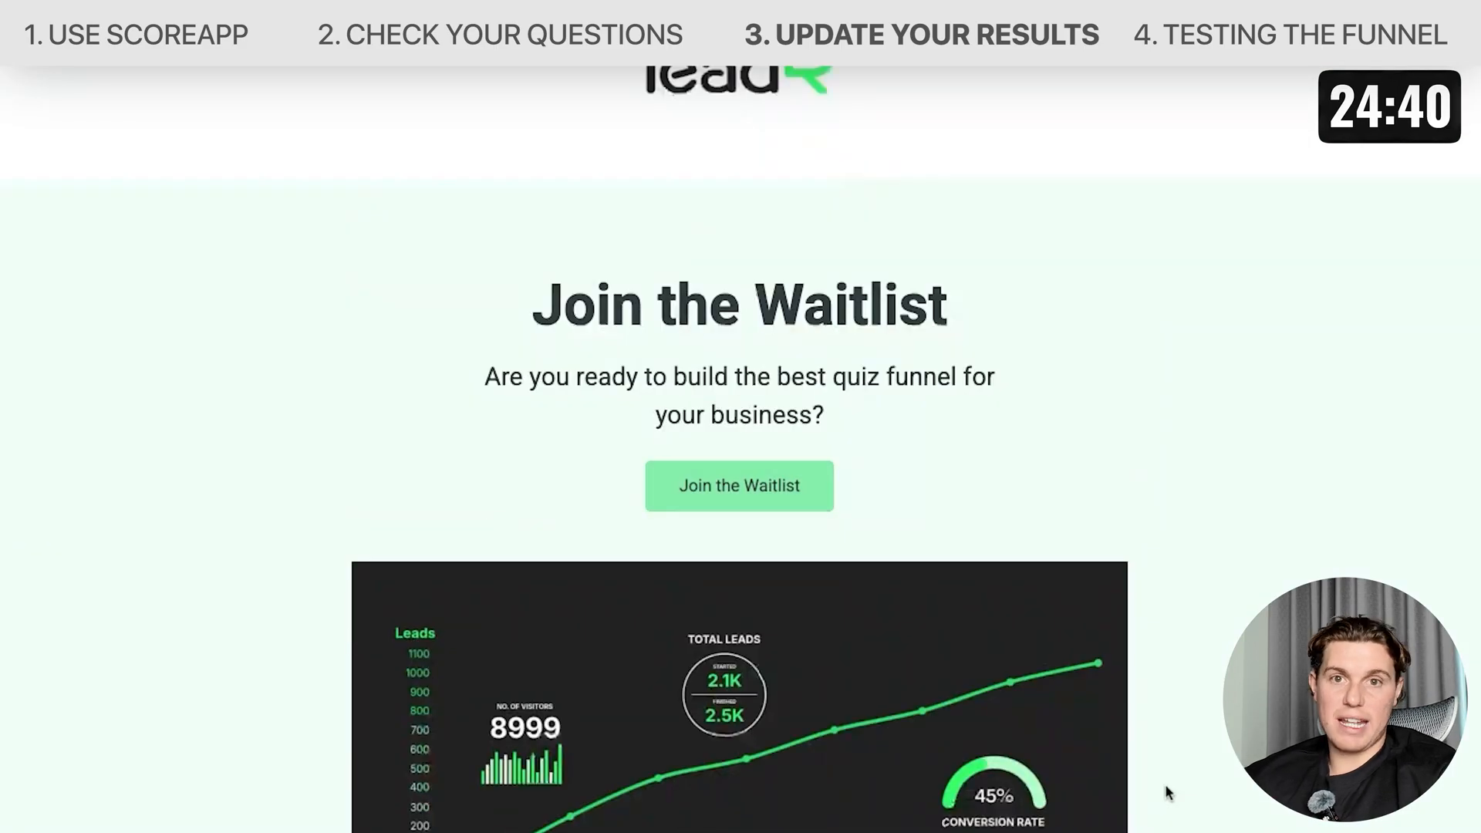
pyautogui.scroll(-1, 1164, 792)
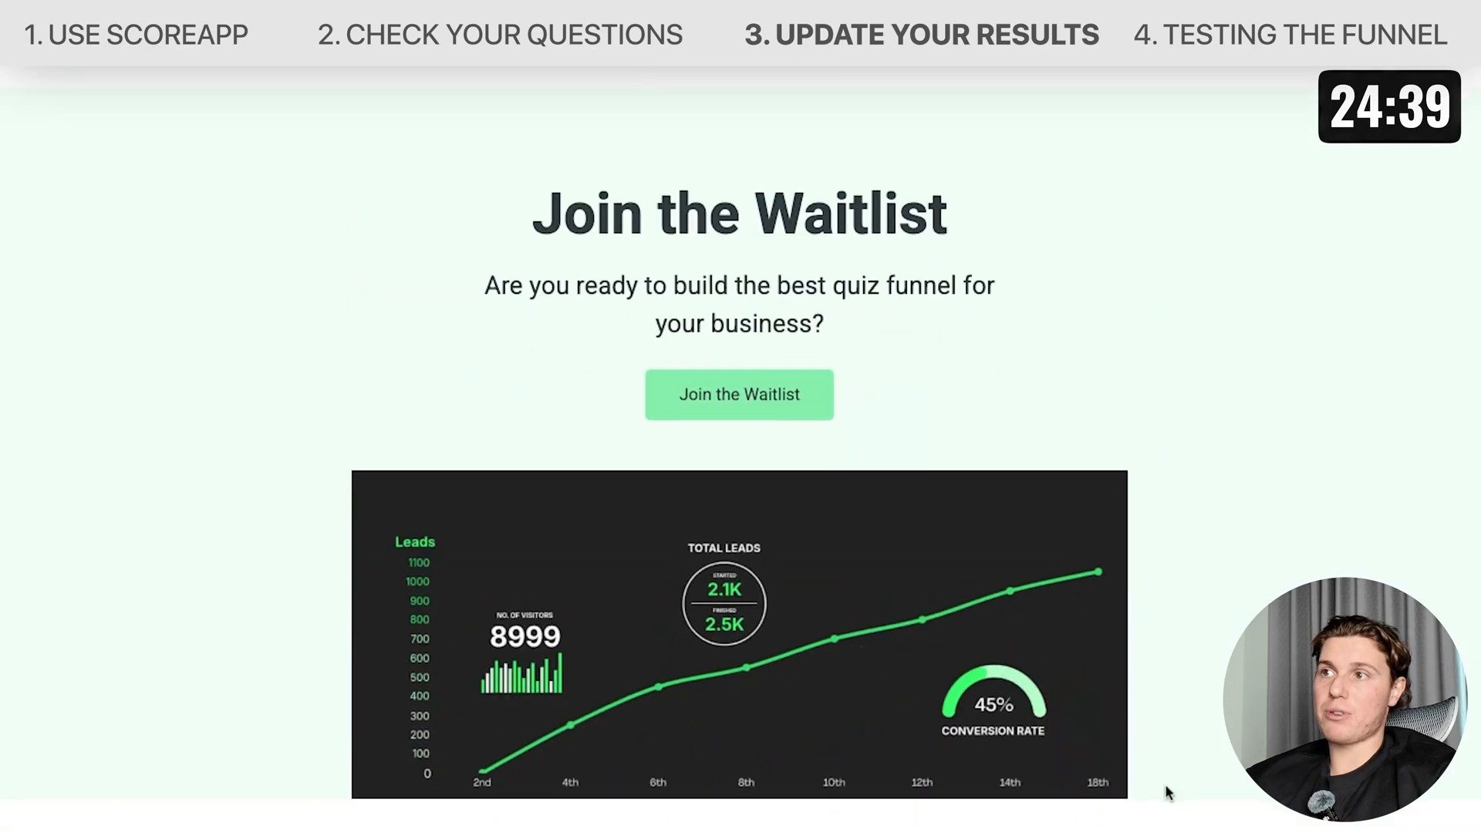
# Open the waitlist lead form on the live page and enter a test lead's first name, last name and e-mail.
pyautogui.click(736, 395)
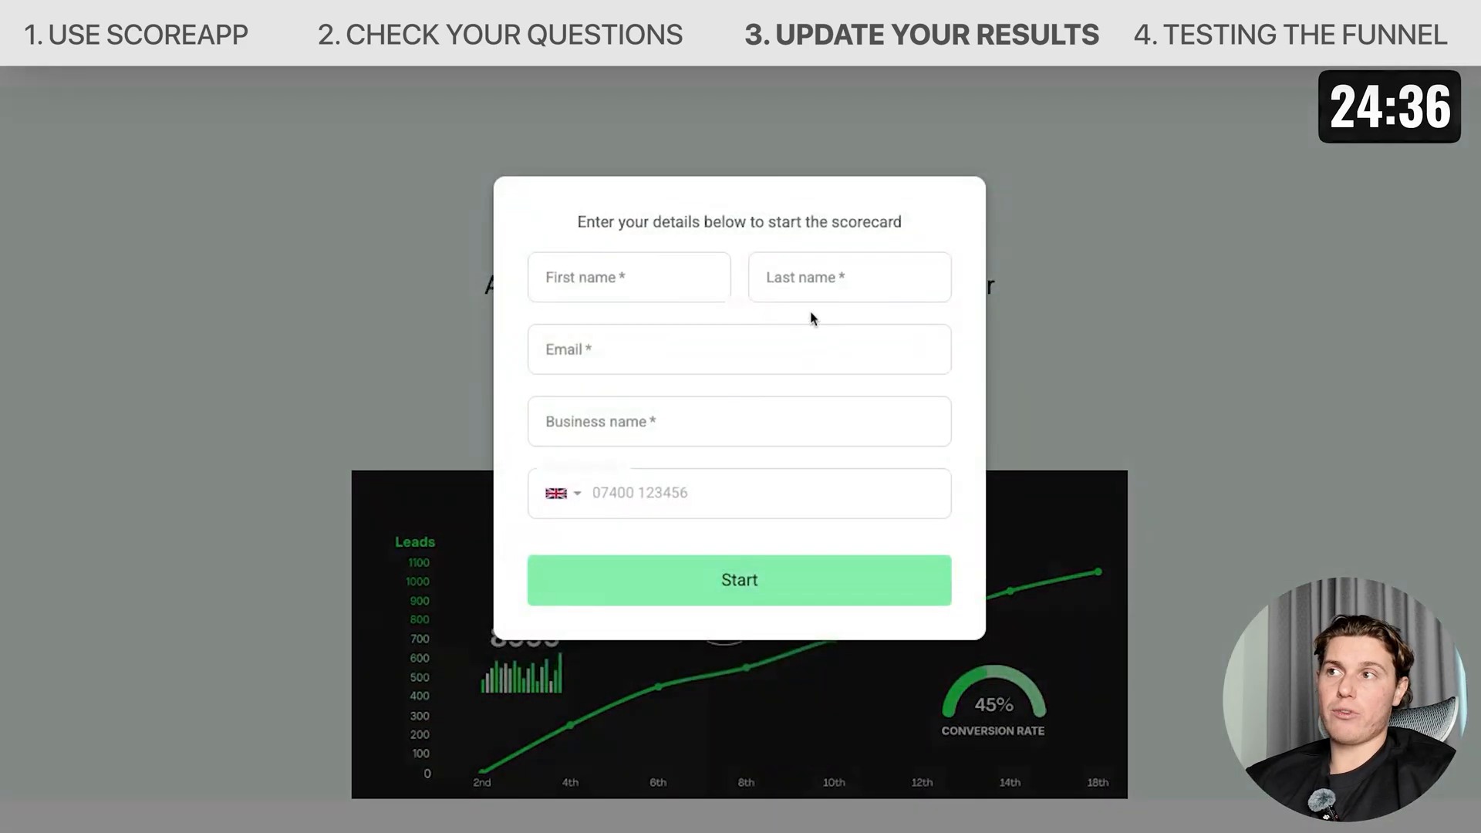
pyautogui.click(640, 263)
pyautogui.write('John')
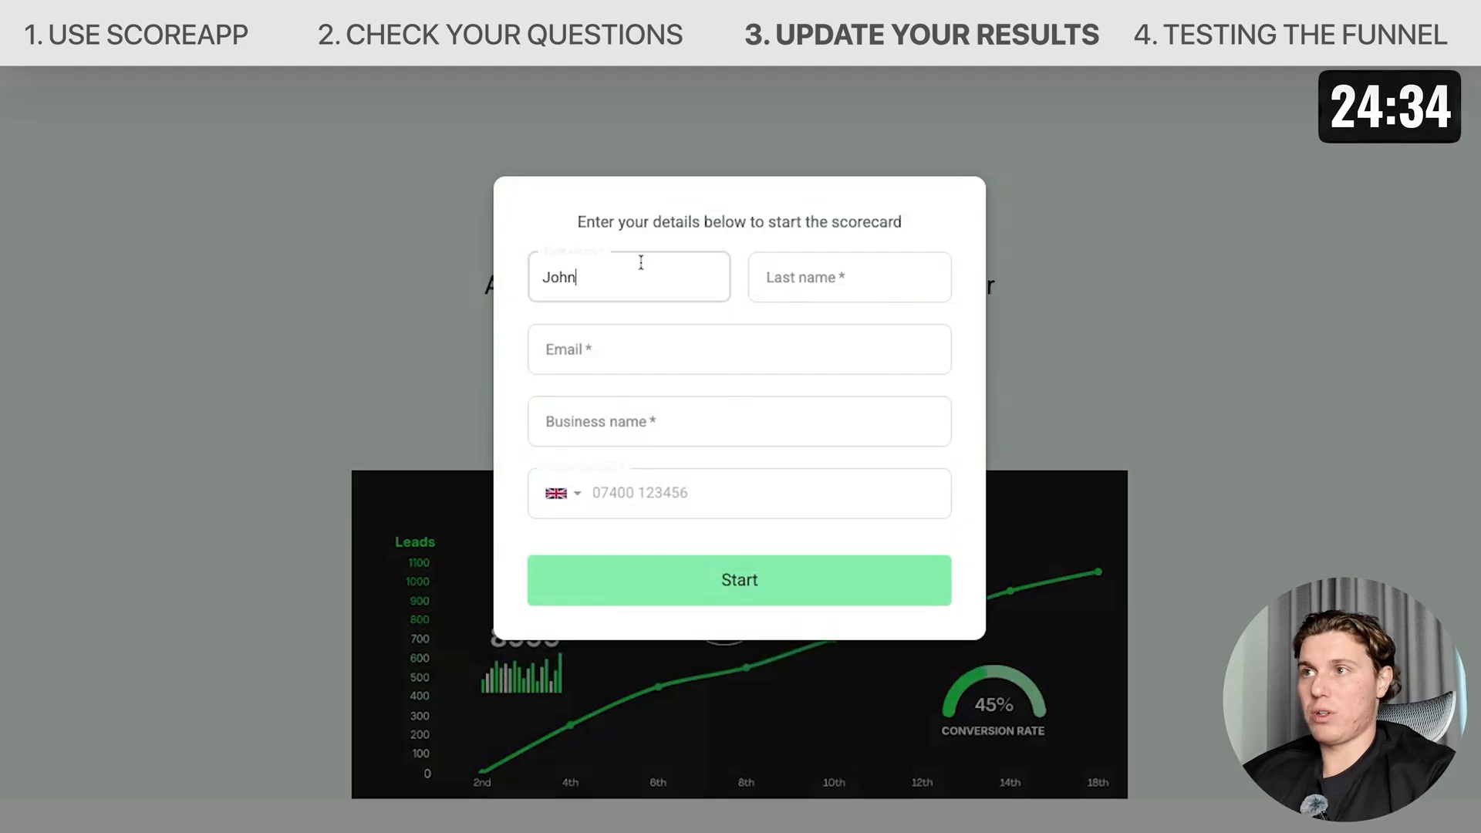
pyautogui.click(865, 273)
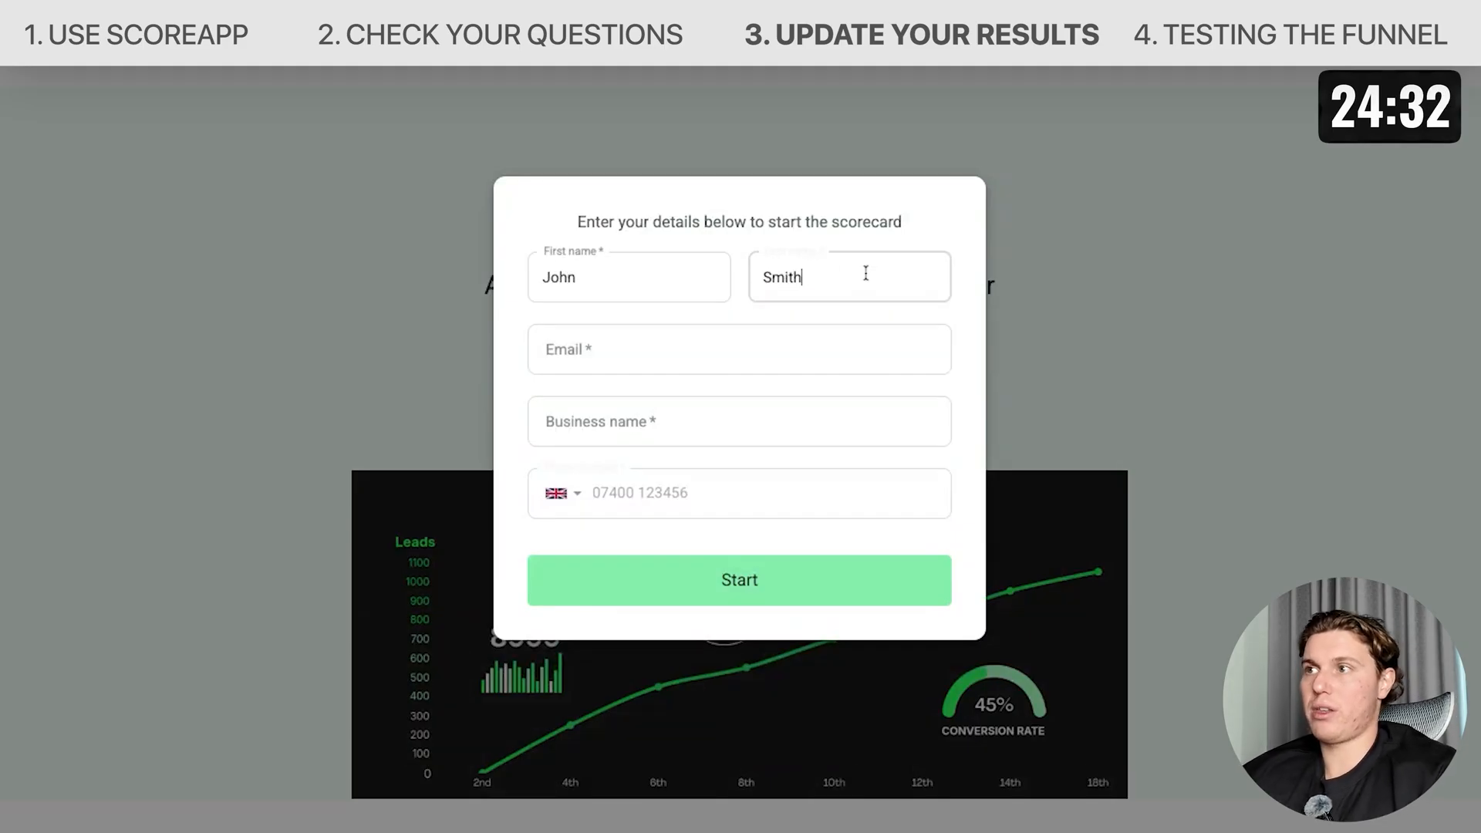
pyautogui.click(804, 334)
# Enter the business name ABC Trading and a test phone number, then start the scorecard.
pyautogui.click(799, 404)
pyautogui.write('ABC Trading')
pyautogui.click(607, 487)
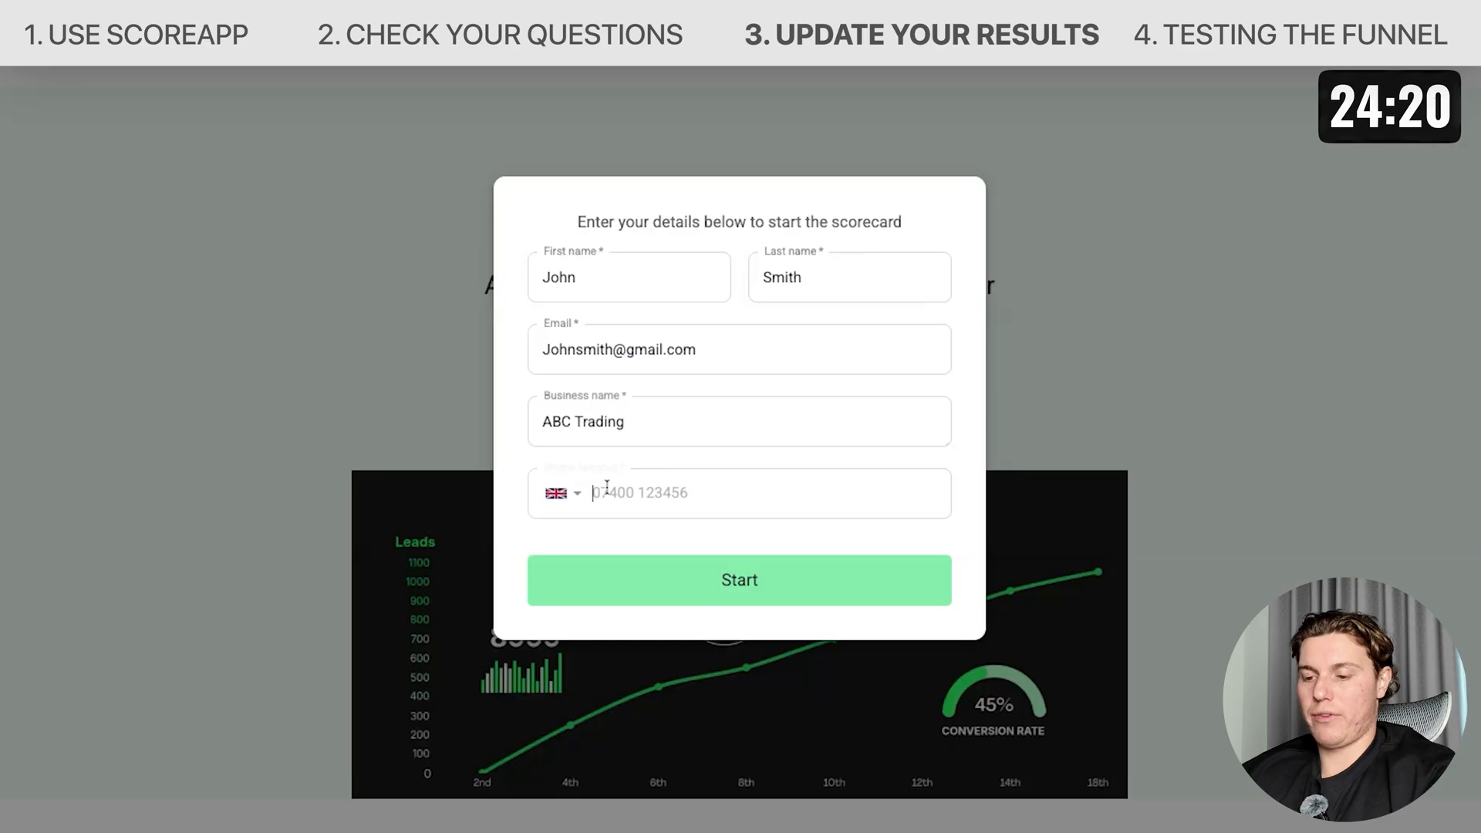
pyautogui.write('1234567890')
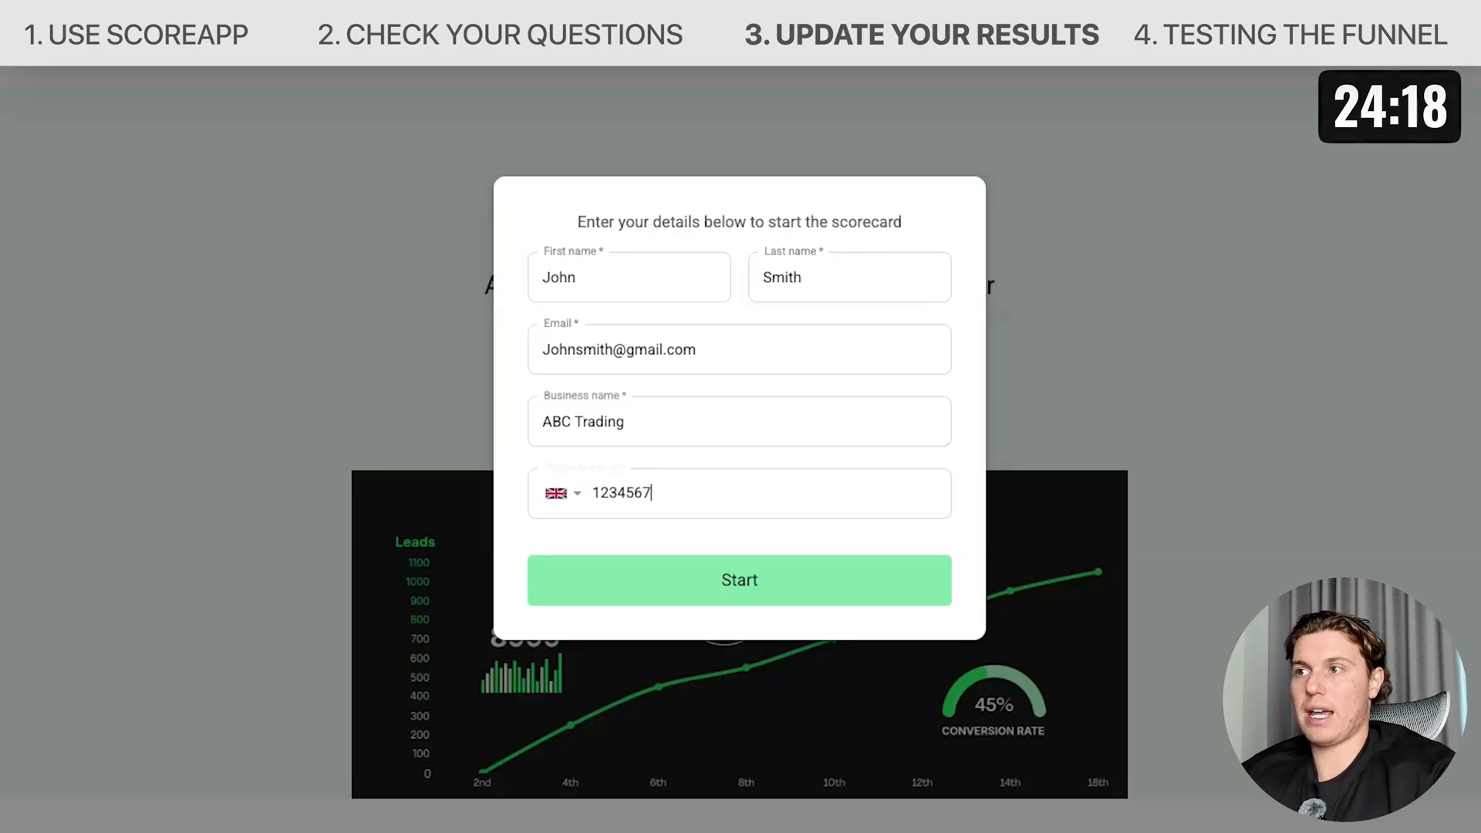
pyautogui.click(682, 599)
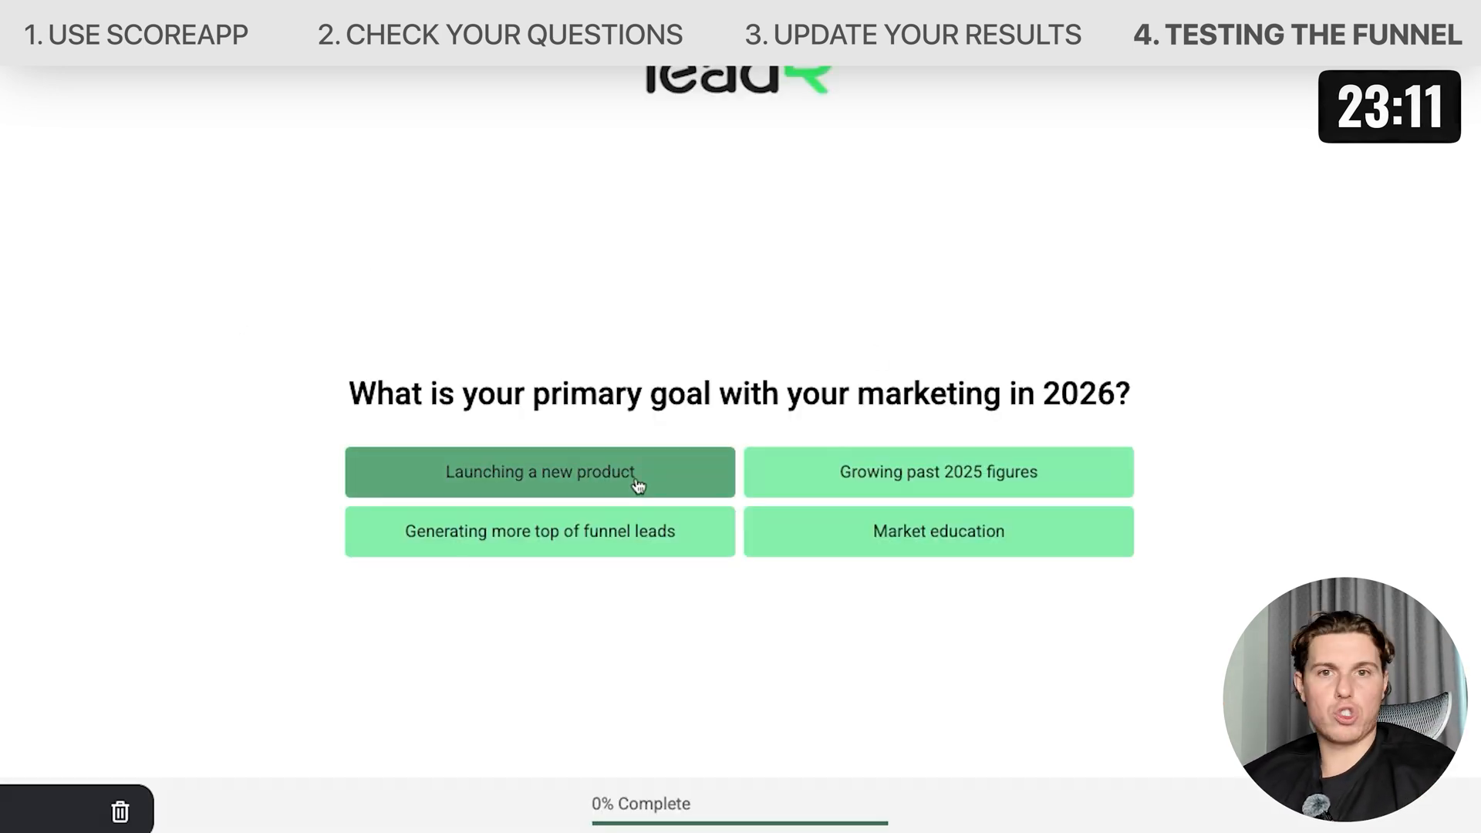
# Answer the first four quiz questions: Launching a new product, Social Media, urgency 9, and the £5000-£10,000 budget.
pyautogui.click(560, 488)
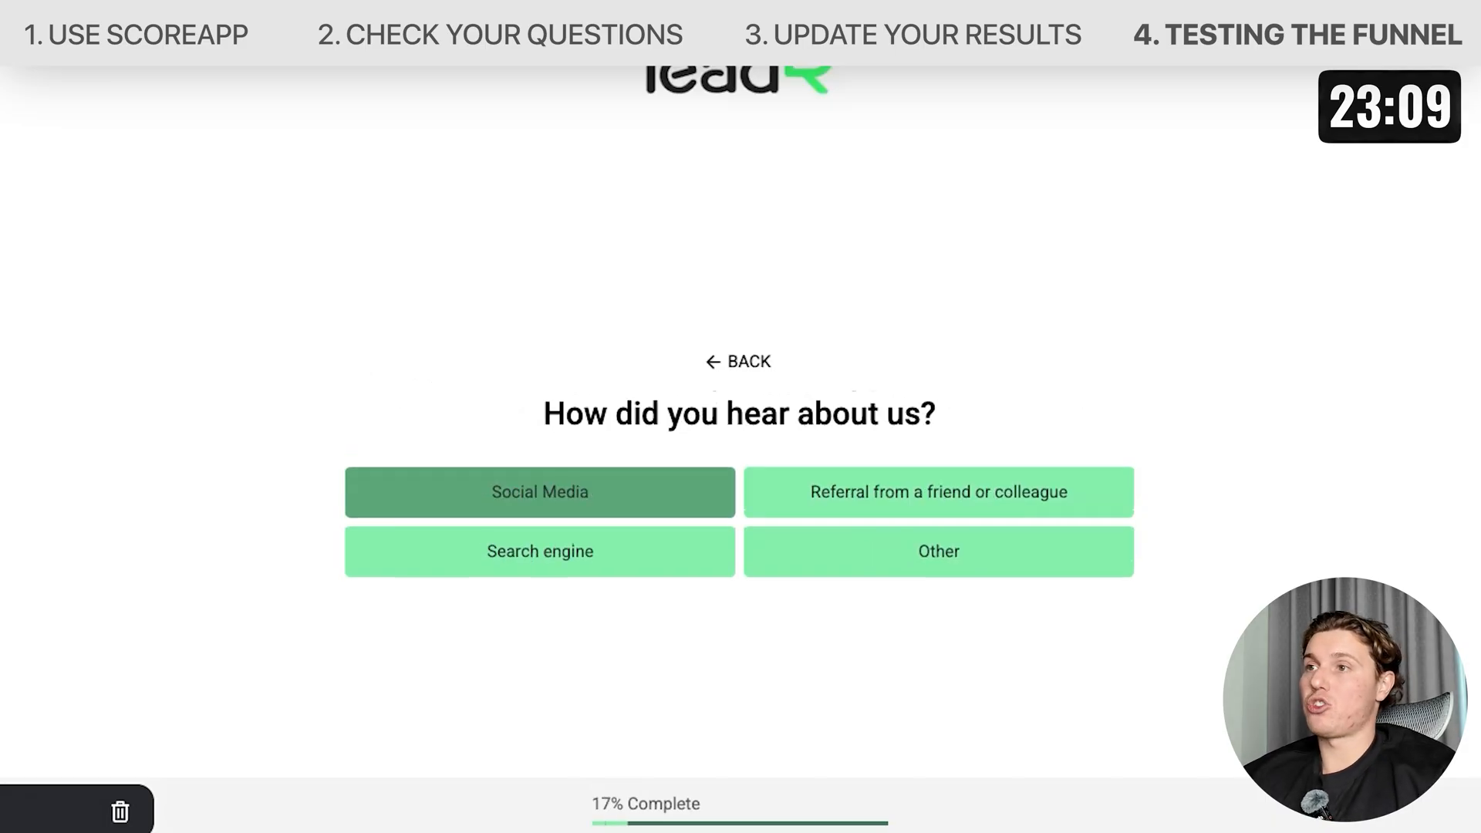
pyautogui.click(560, 487)
pyautogui.click(1037, 503)
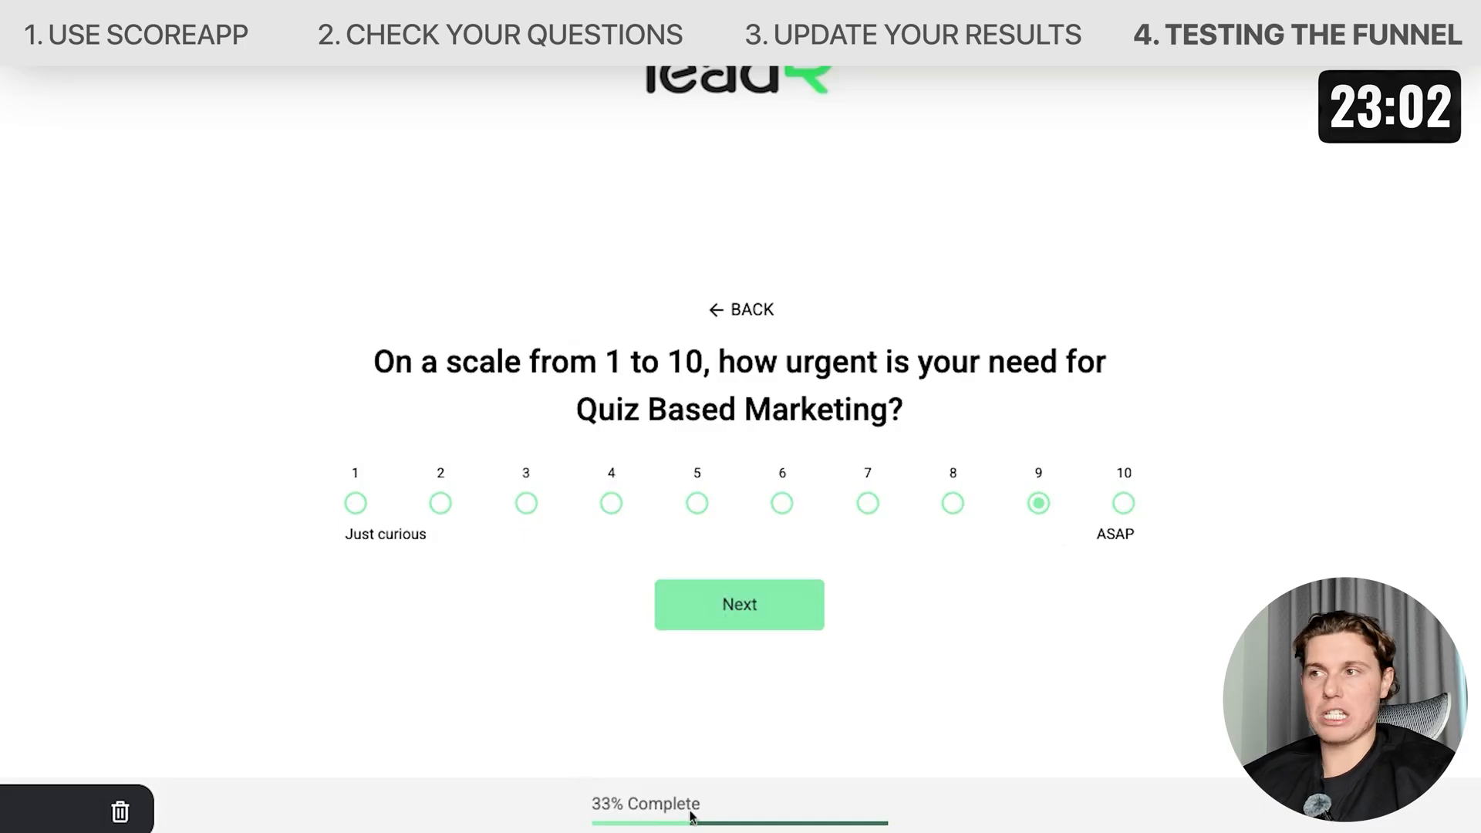
pyautogui.click(740, 621)
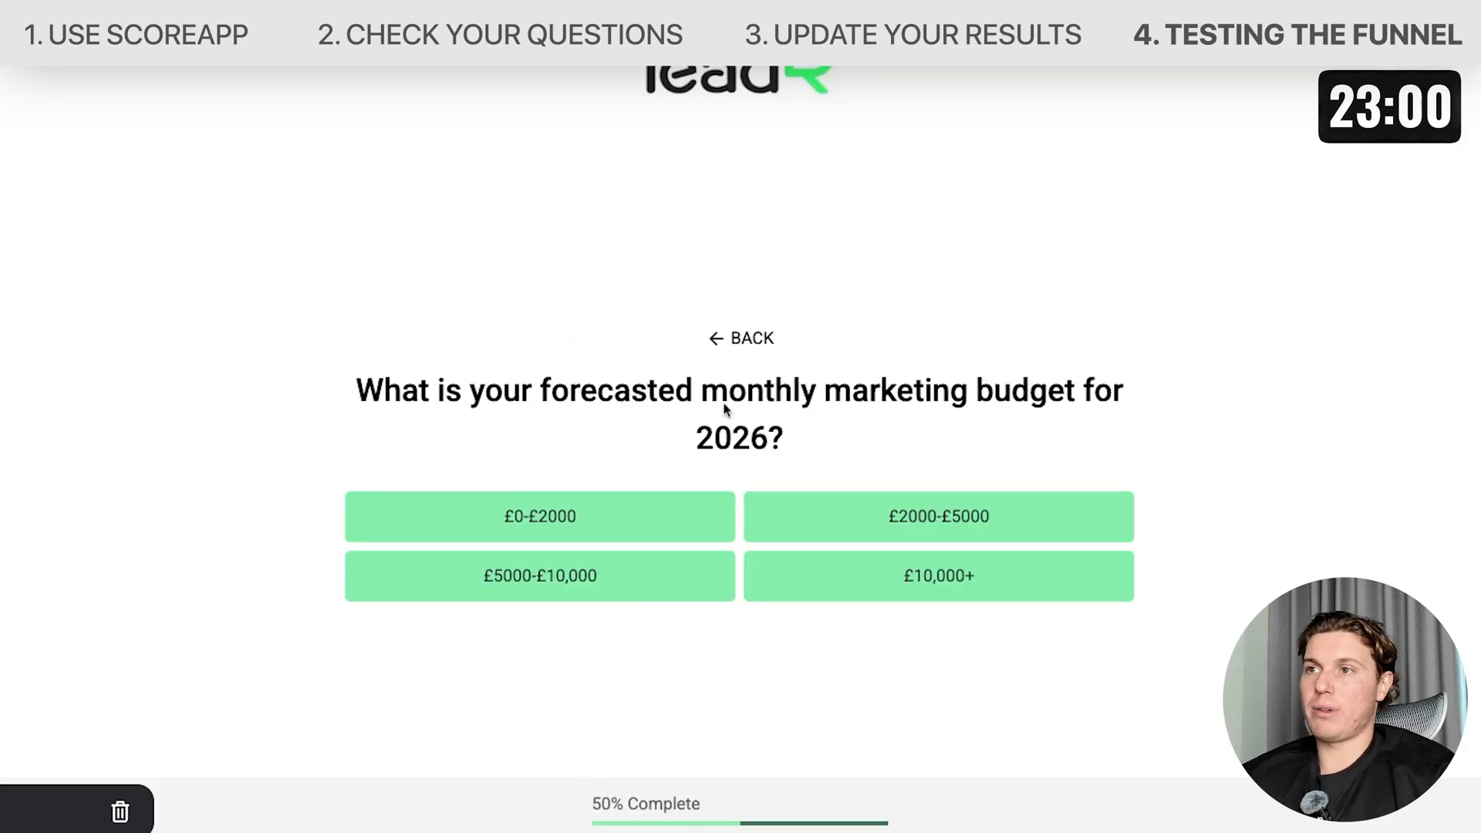
pyautogui.click(557, 575)
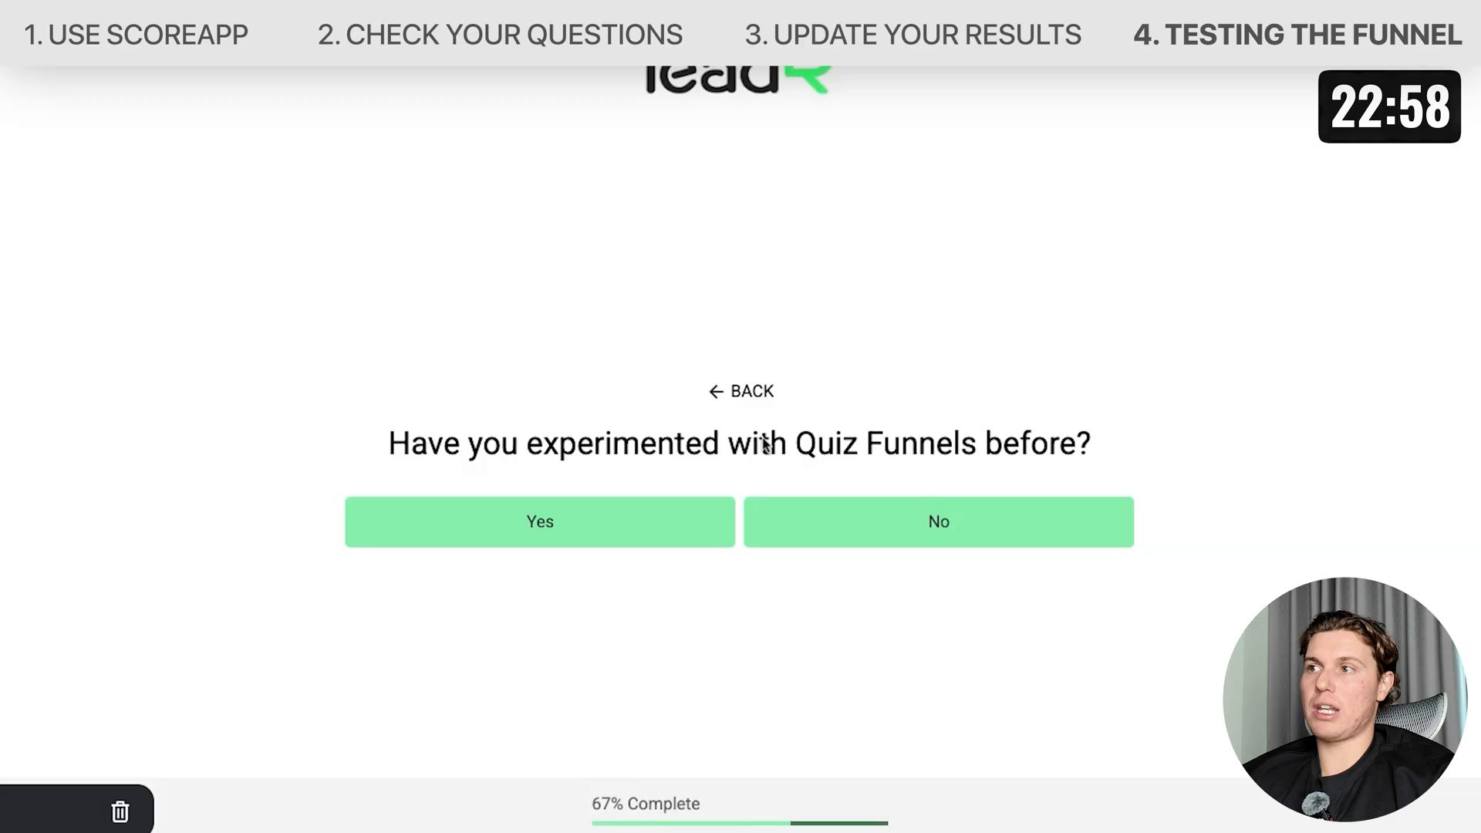
# Answer No to the quiz funnels question, enter "I need help getting more leads" as the final answer, and submit.
pyautogui.click(833, 528)
pyautogui.write('I need help getting more leads')
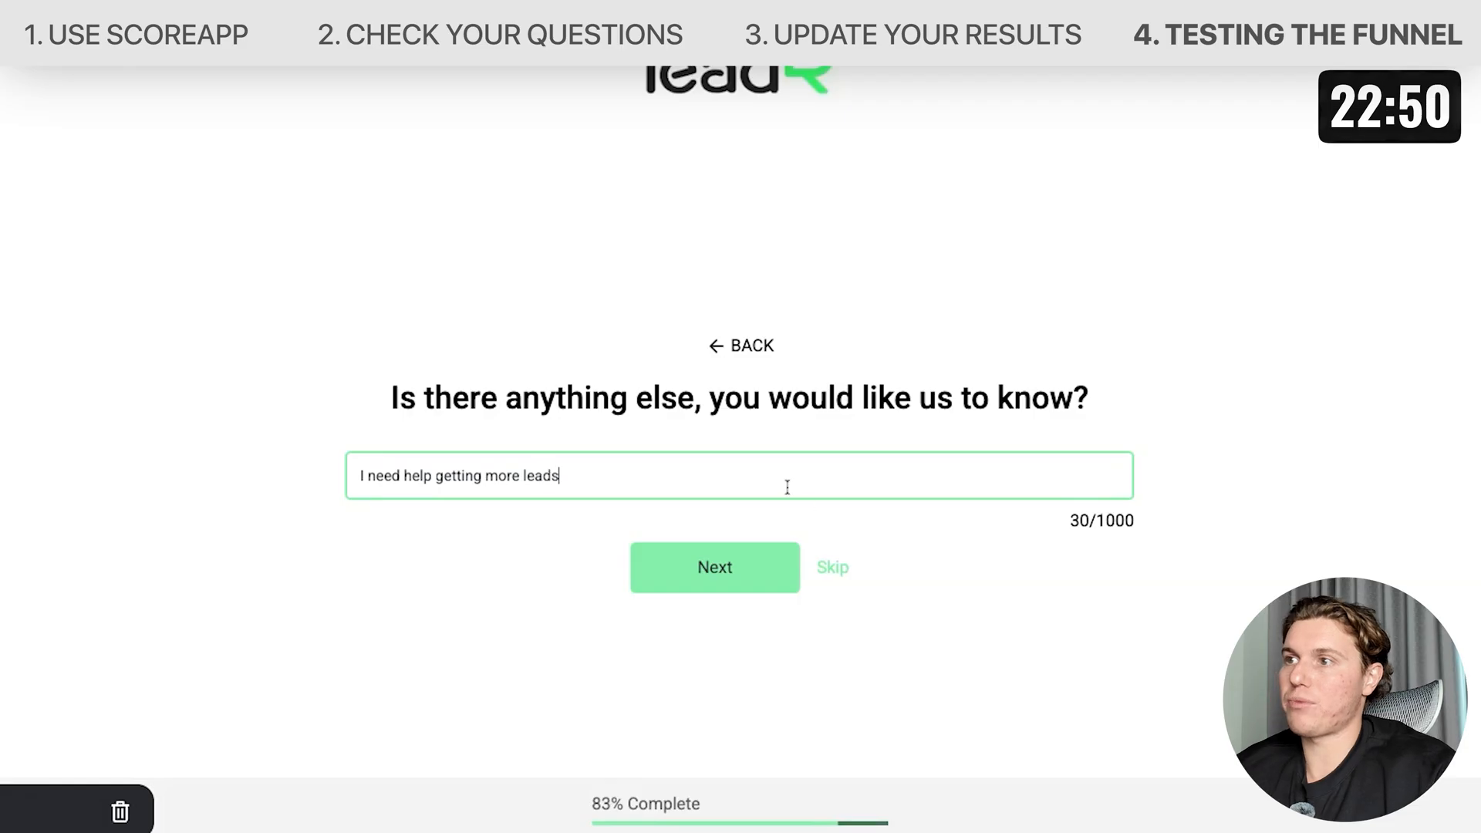
pyautogui.click(760, 581)
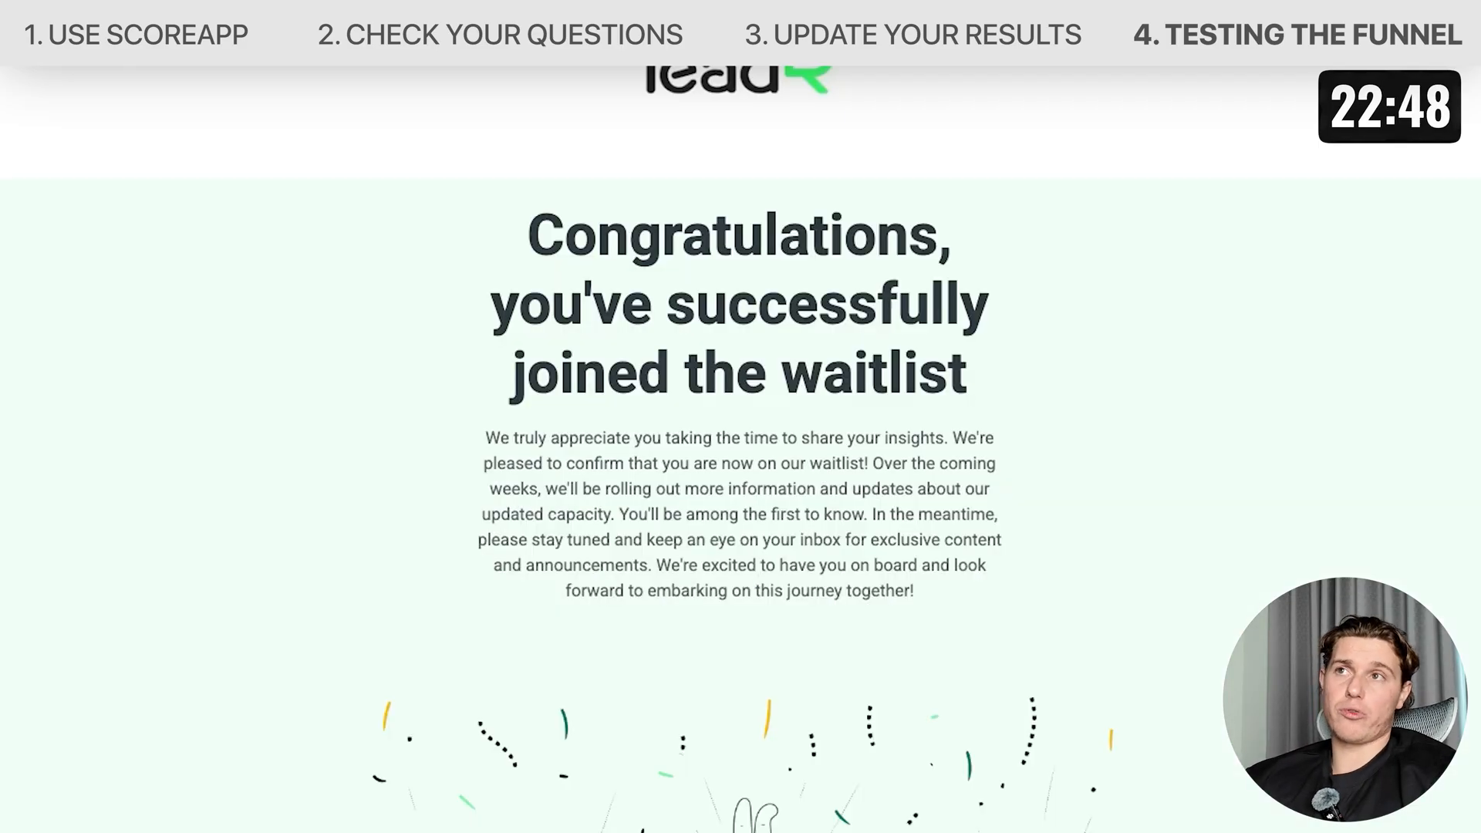
# Scroll through the waitlist results page and play the embedded video to review it.
pyautogui.scroll(-10, 740, 447)
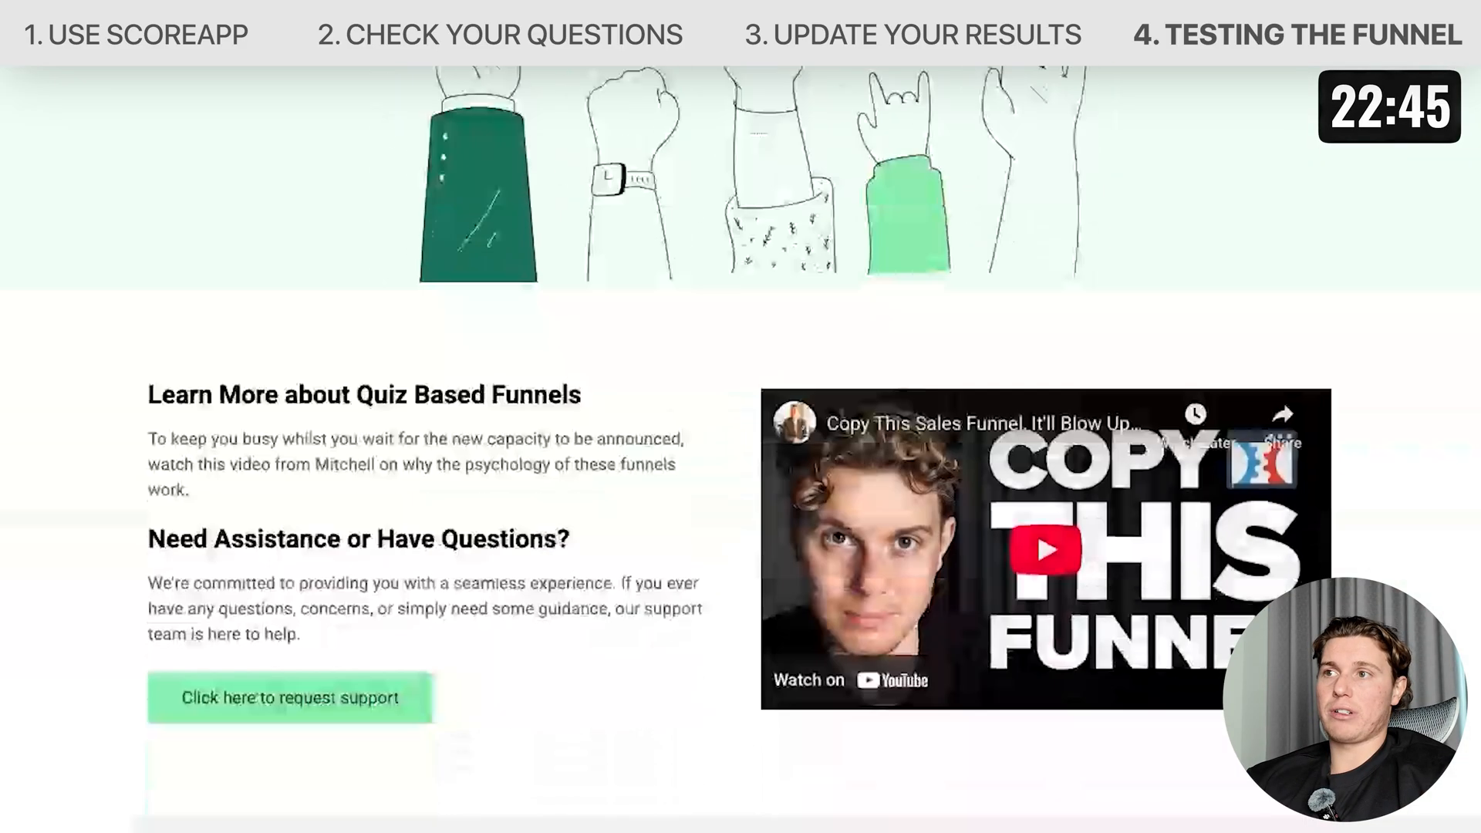
pyautogui.scroll(-3, 1029, 437)
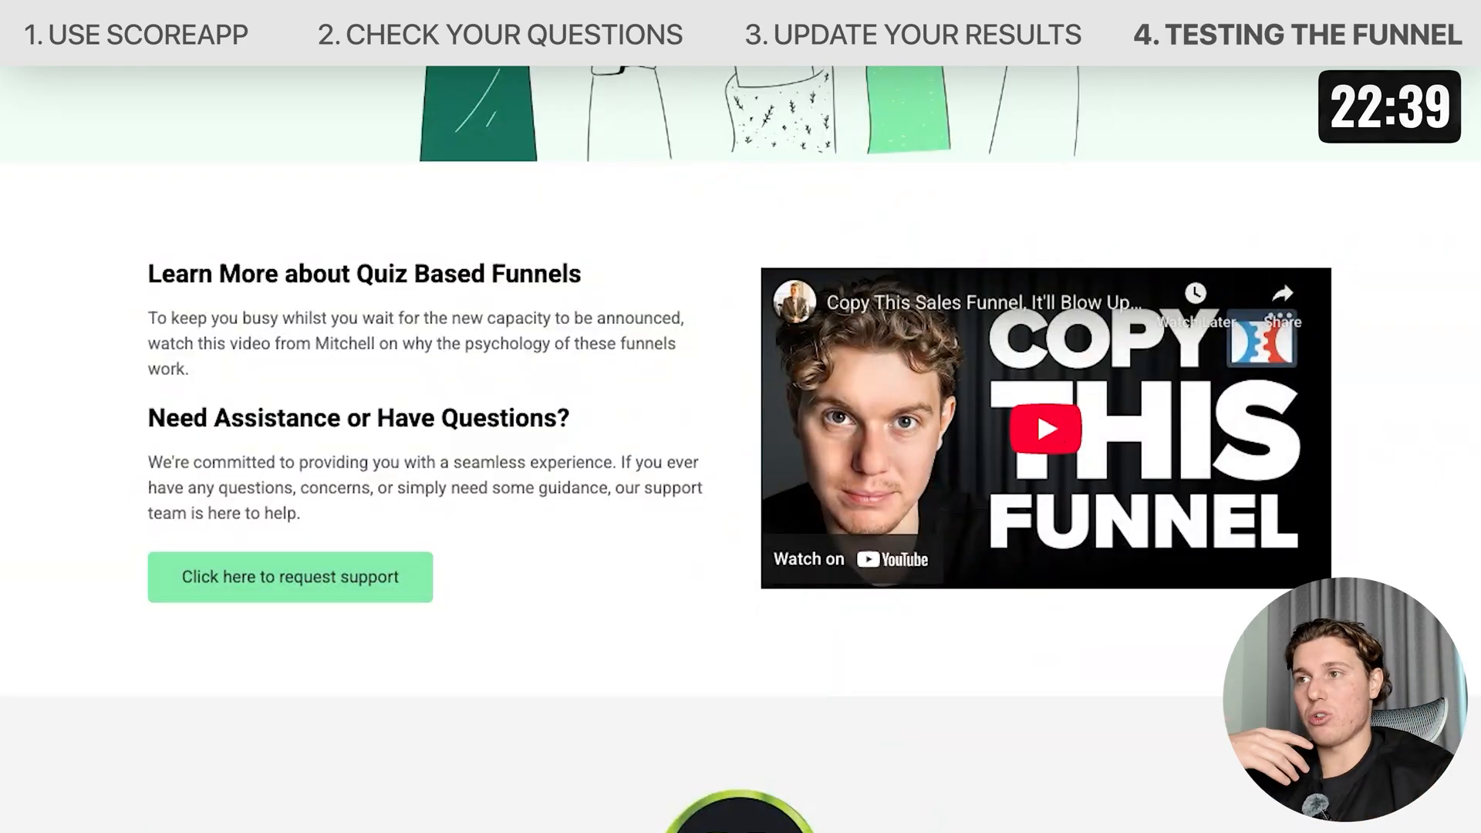
pyautogui.click(1045, 428)
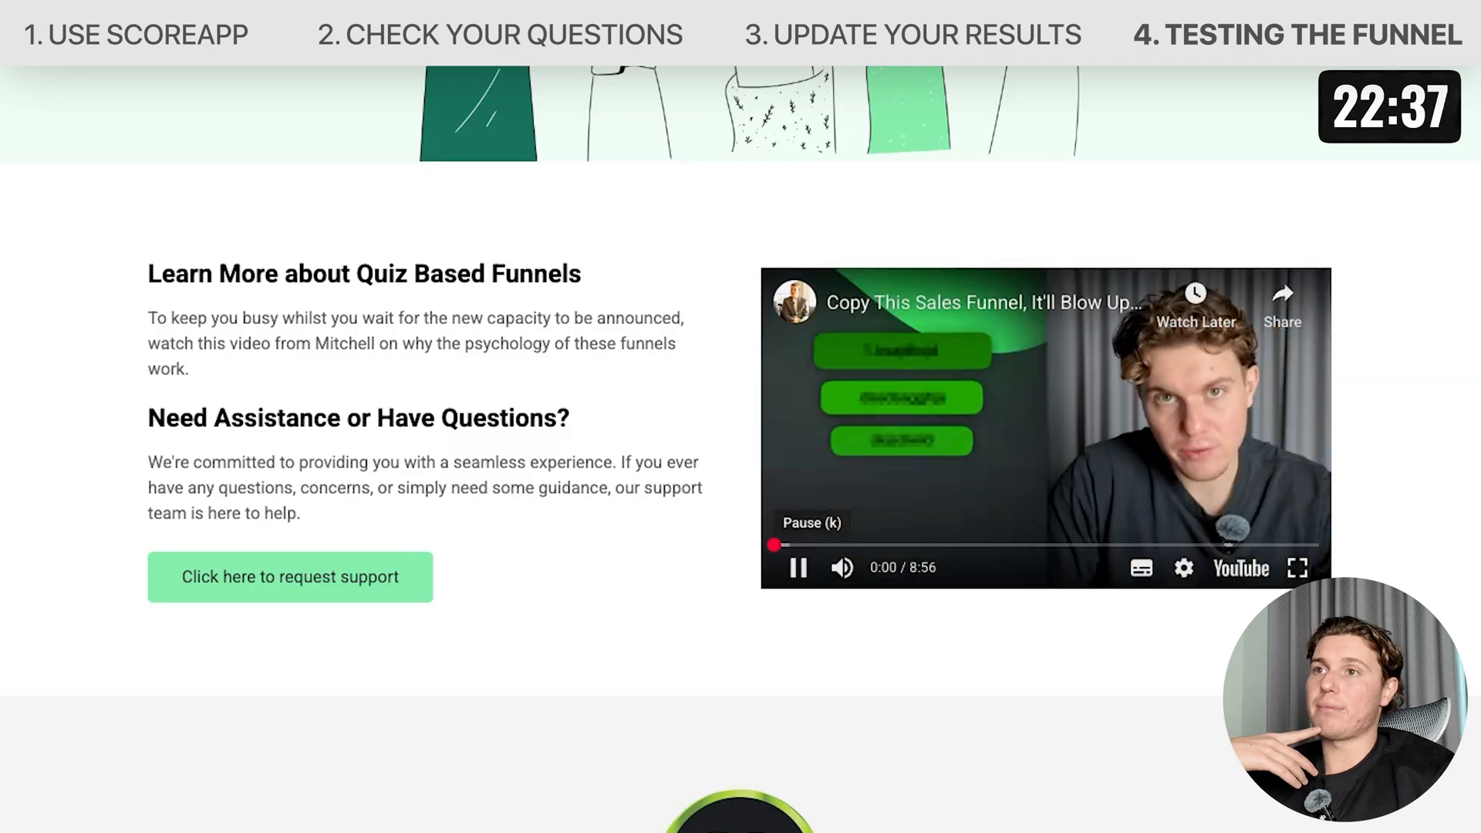
pyautogui.click(1017, 582)
pyautogui.scroll(-7, 1017, 582)
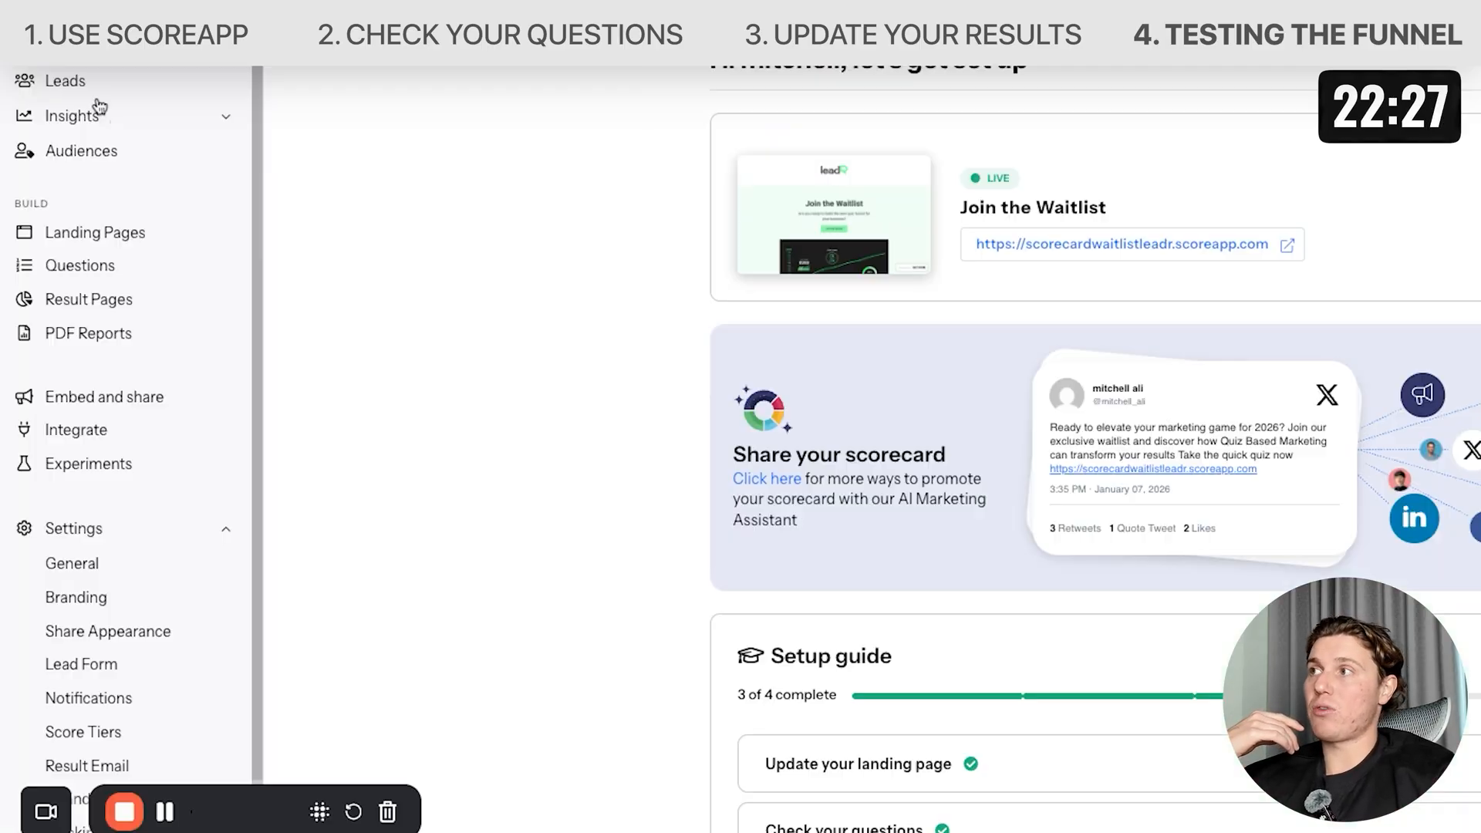
# Open the scorecard's leads list and open the newest test lead's record.
pyautogui.click(93, 85)
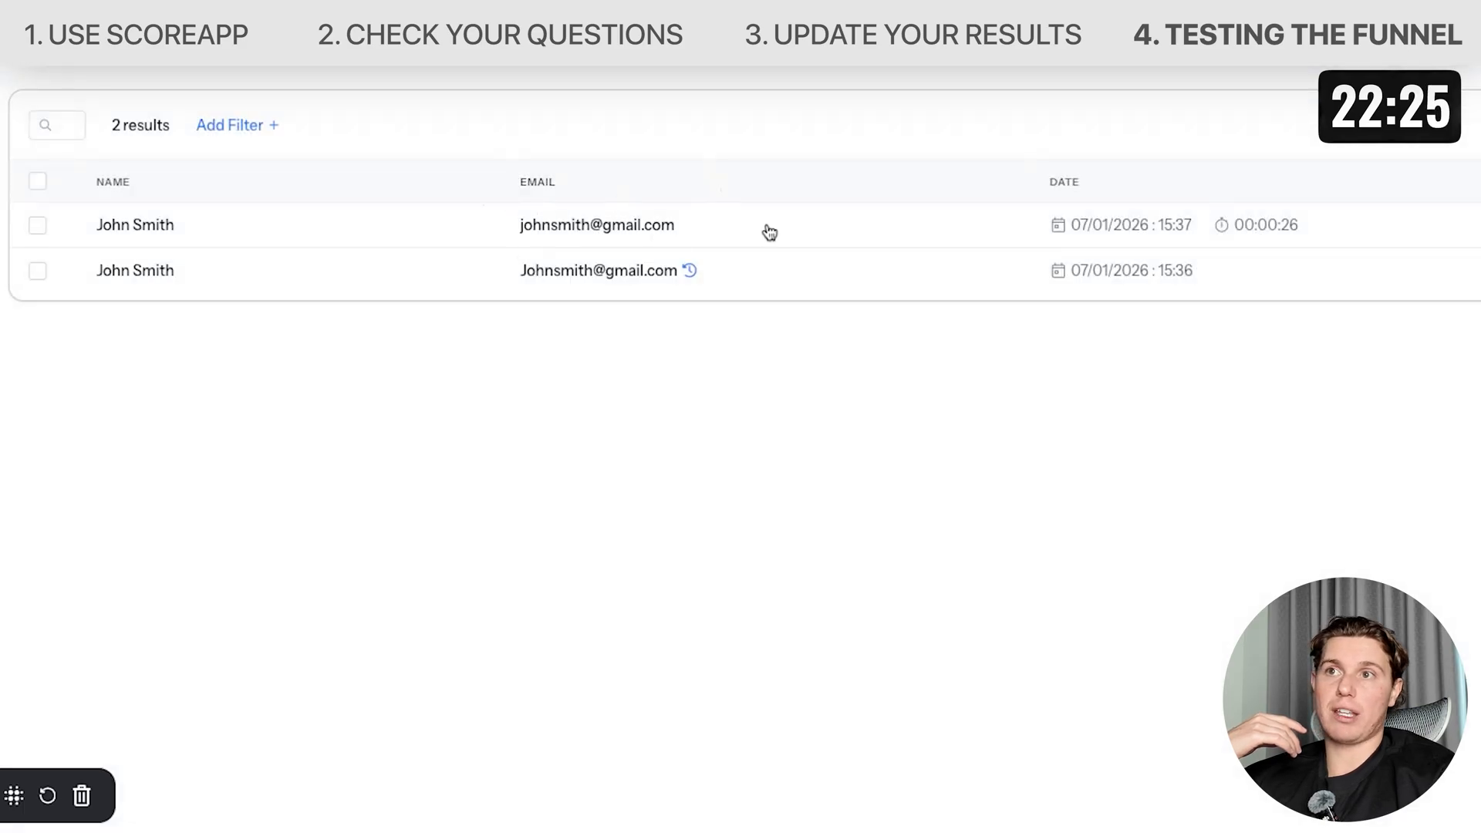
pyautogui.click(167, 217)
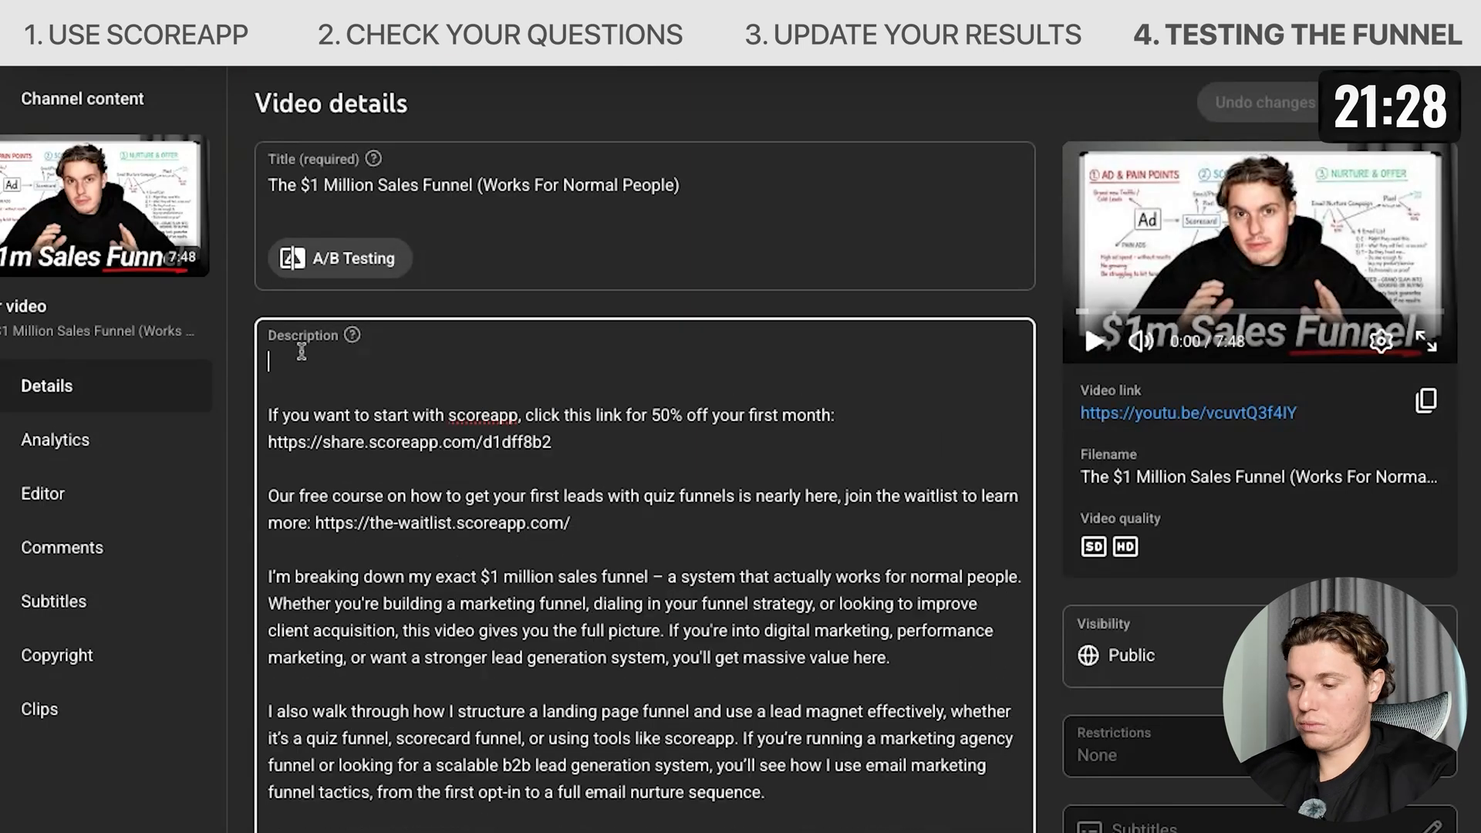
pyautogui.write('Want us to build your scorecard for you? We are nearly ready to take more clients on. Click the link here to join the waitlist')
pyautogui.press('Return')
pyautogui.write('https://scorecardwaitlistleadr.scoreapp.com')
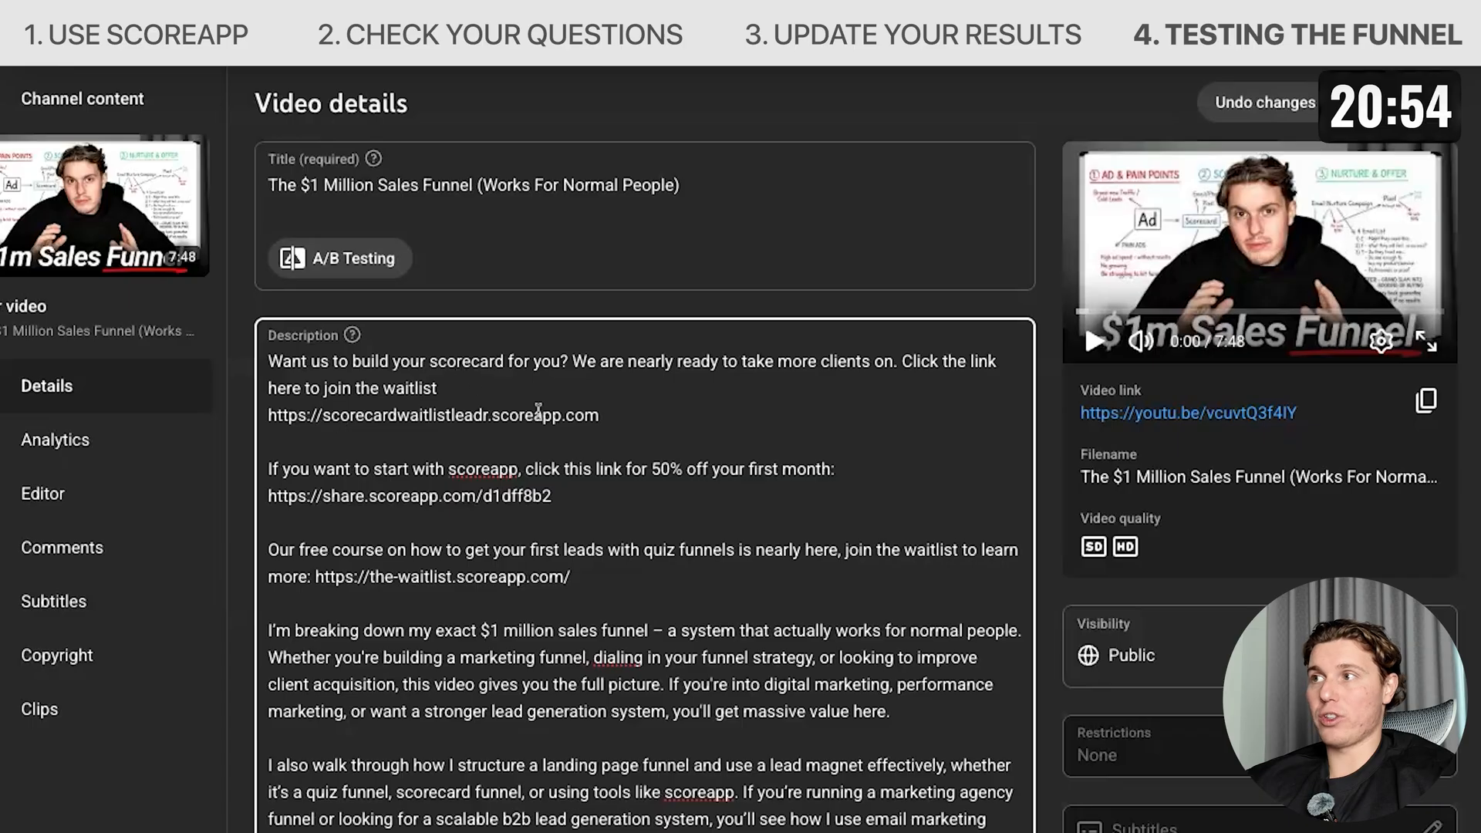
pyautogui.click(1379, 116)
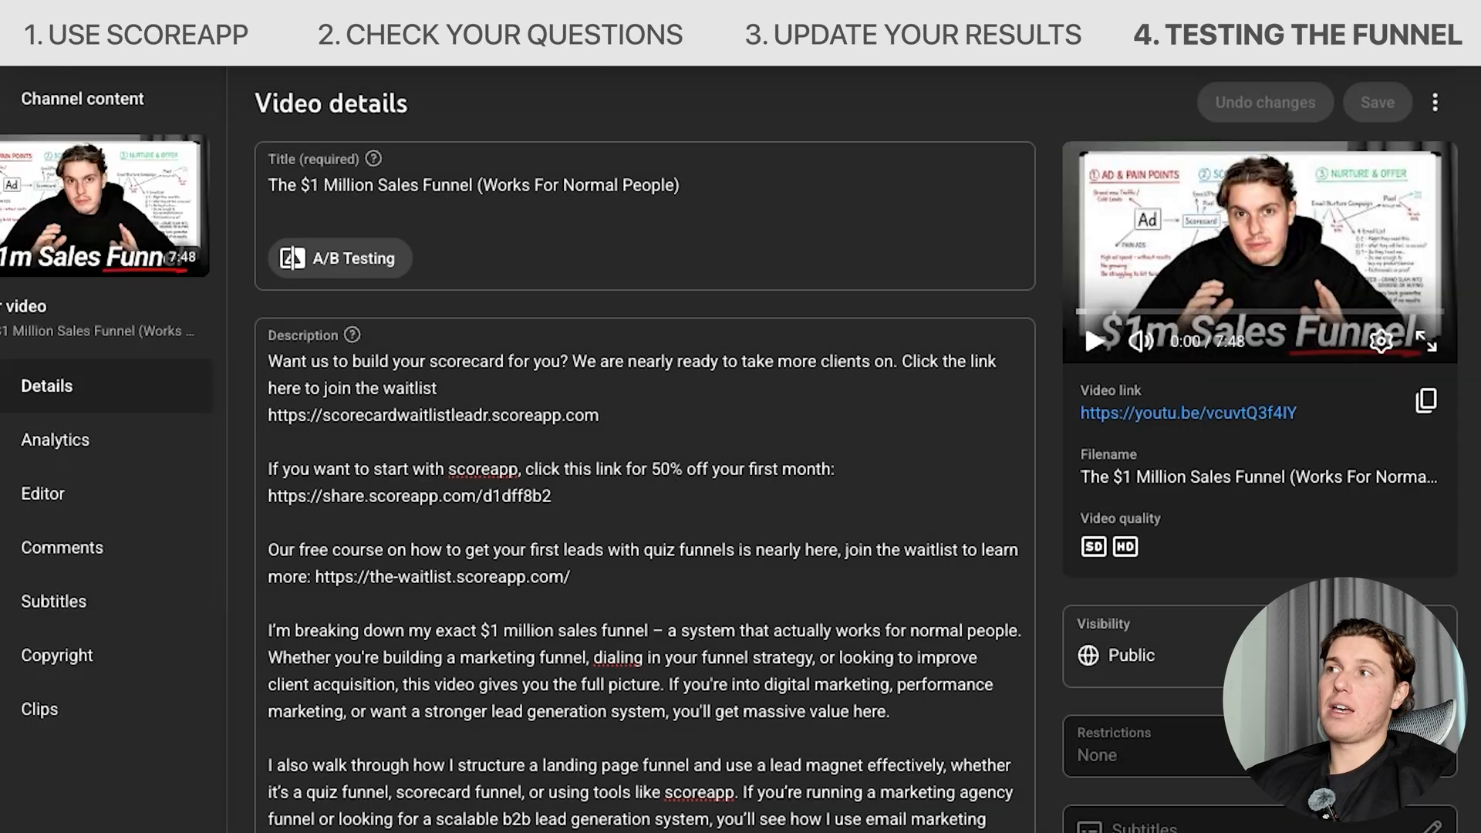